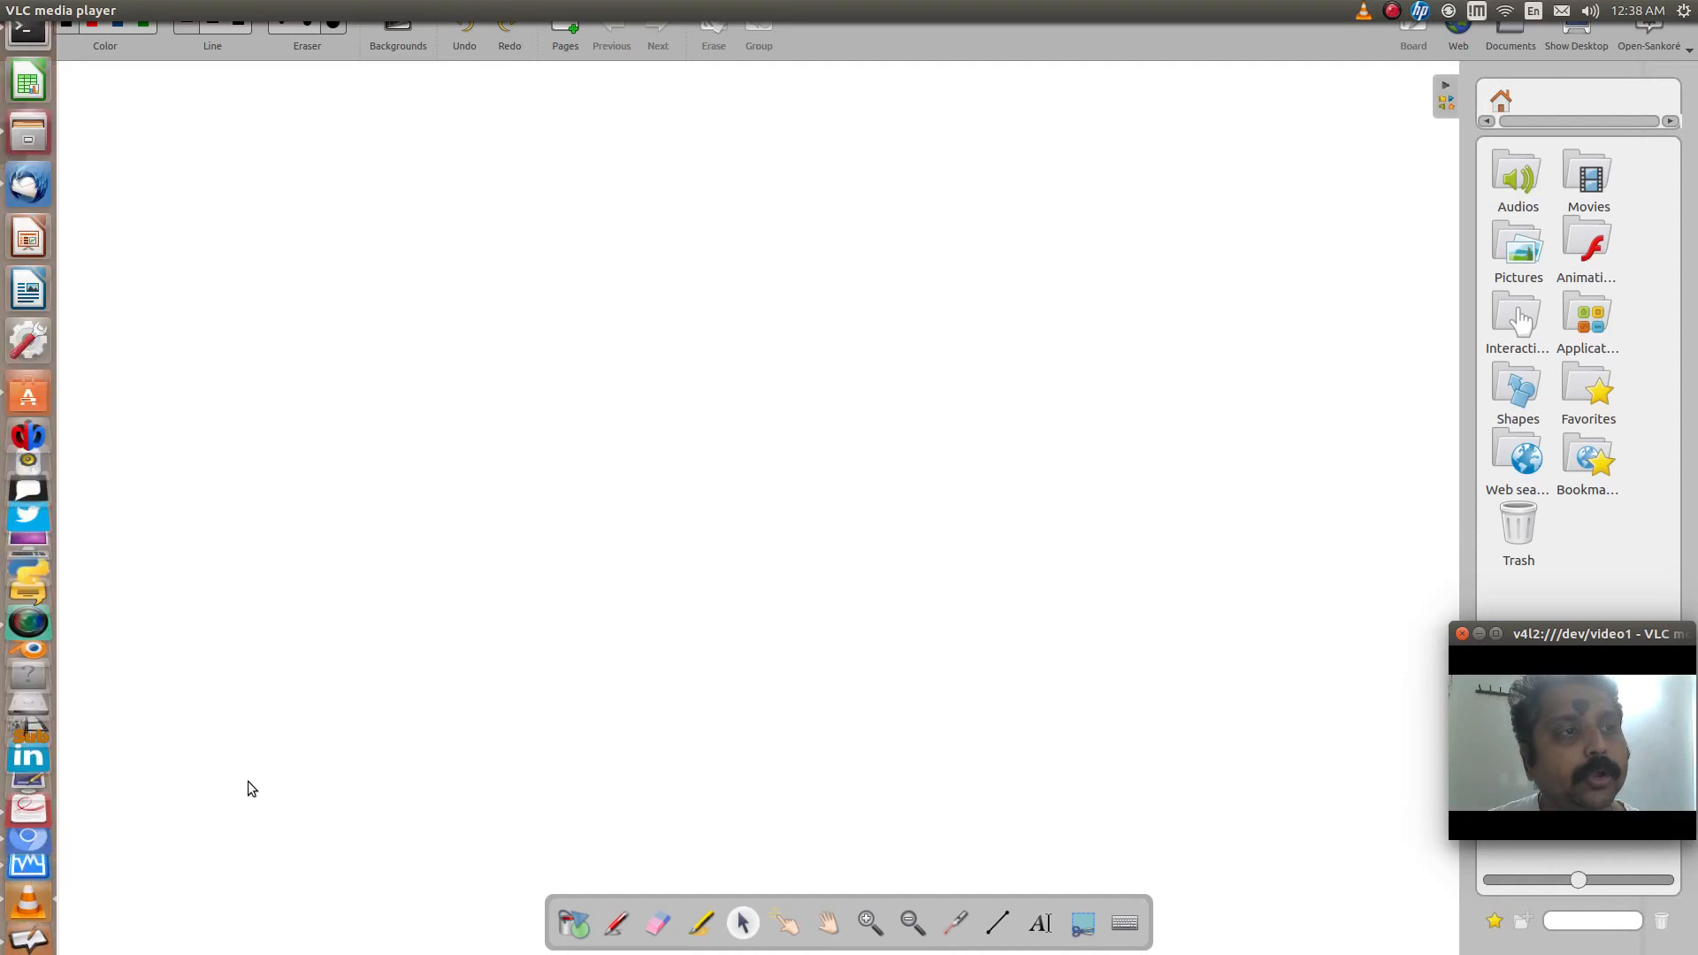
- Switch to Chromium and review the Text Installer, Live Media and Automated Installer Boot Image sections of the Oracle Solaris 11.3 downloads page
click(39, 782)
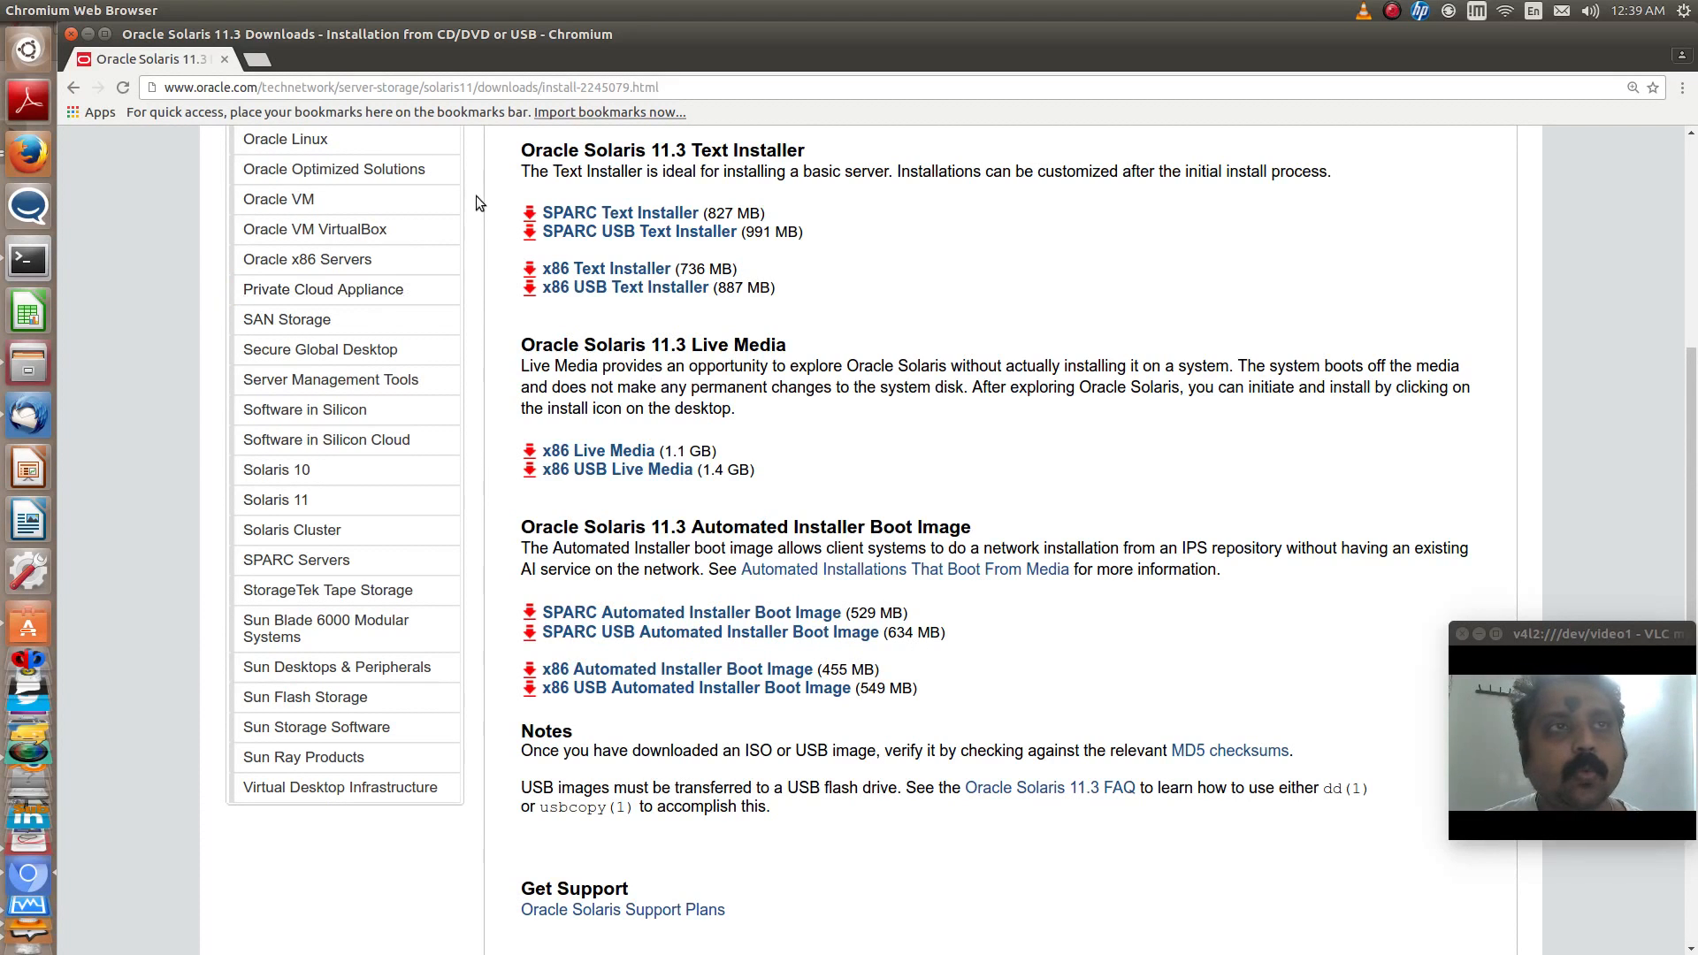
drag(523, 154, 806, 153)
drag(522, 344, 786, 345)
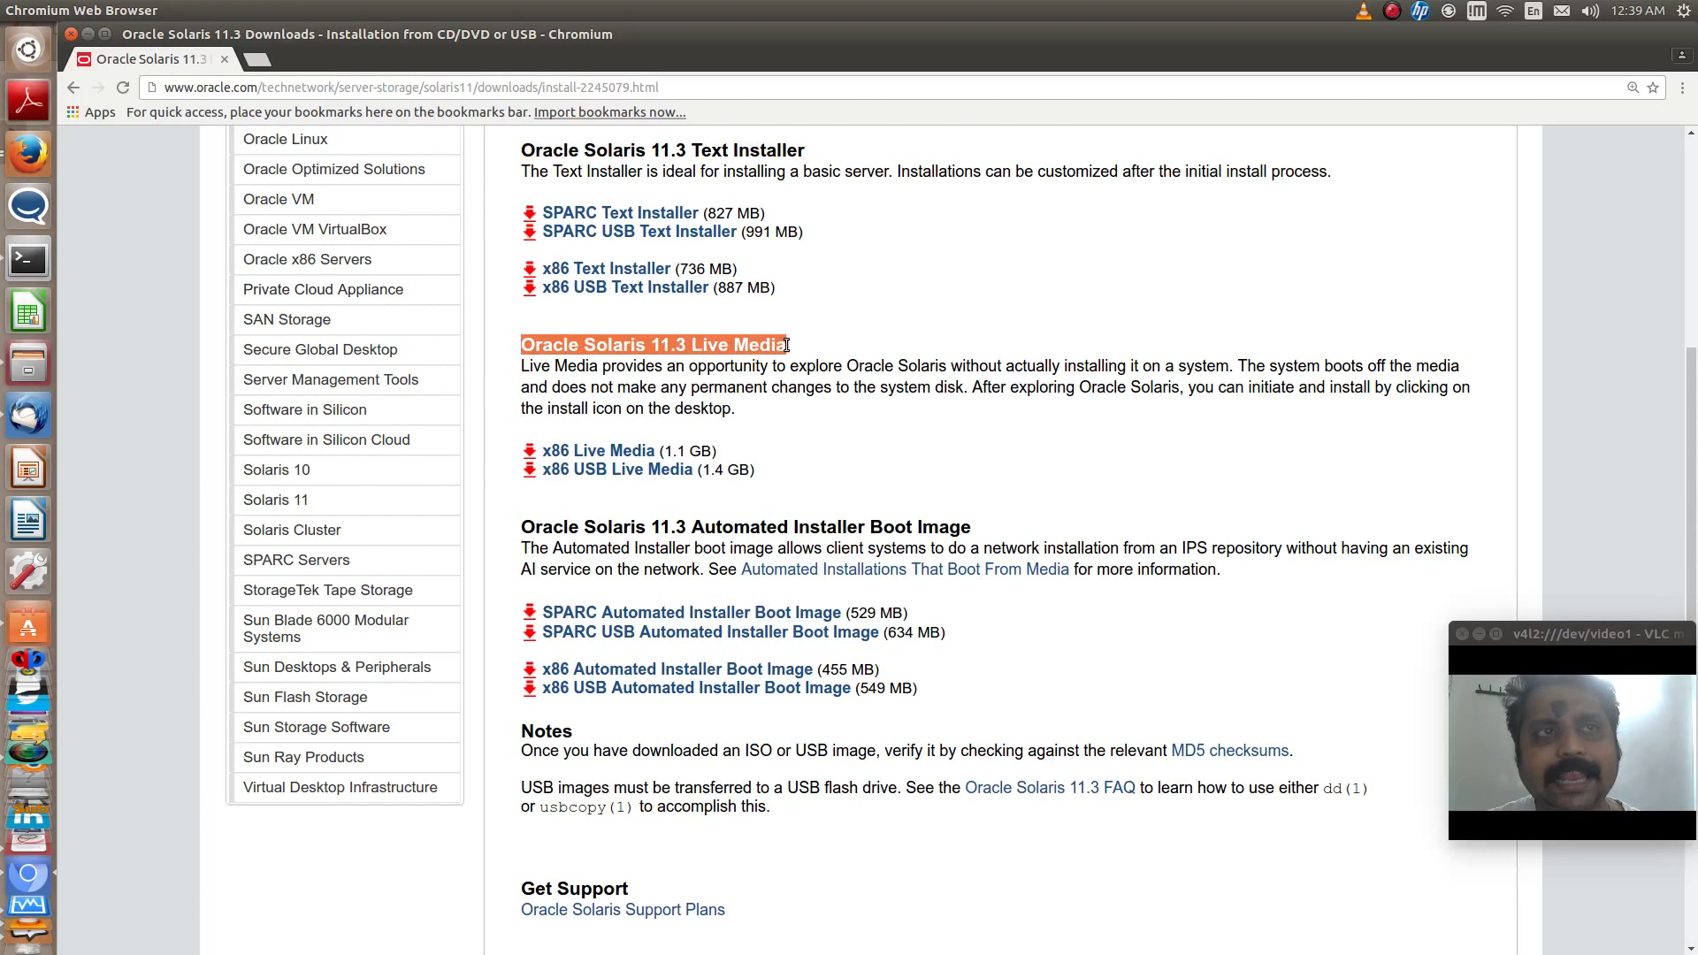
drag(522, 527, 981, 528)
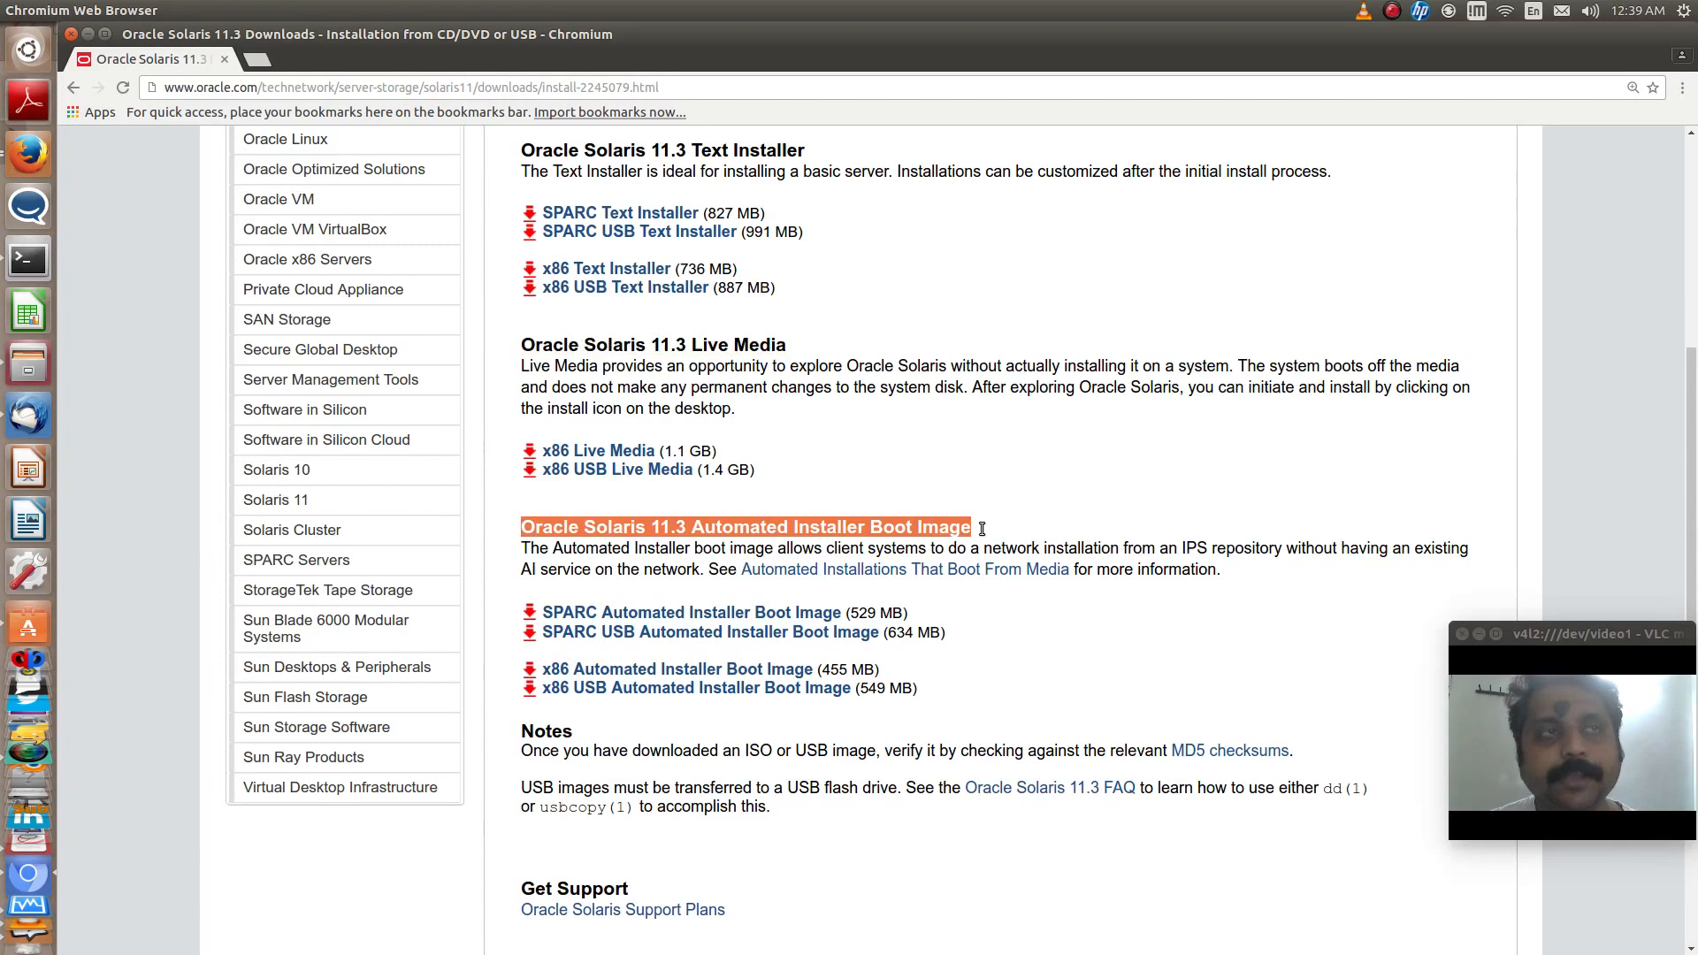
click(954, 502)
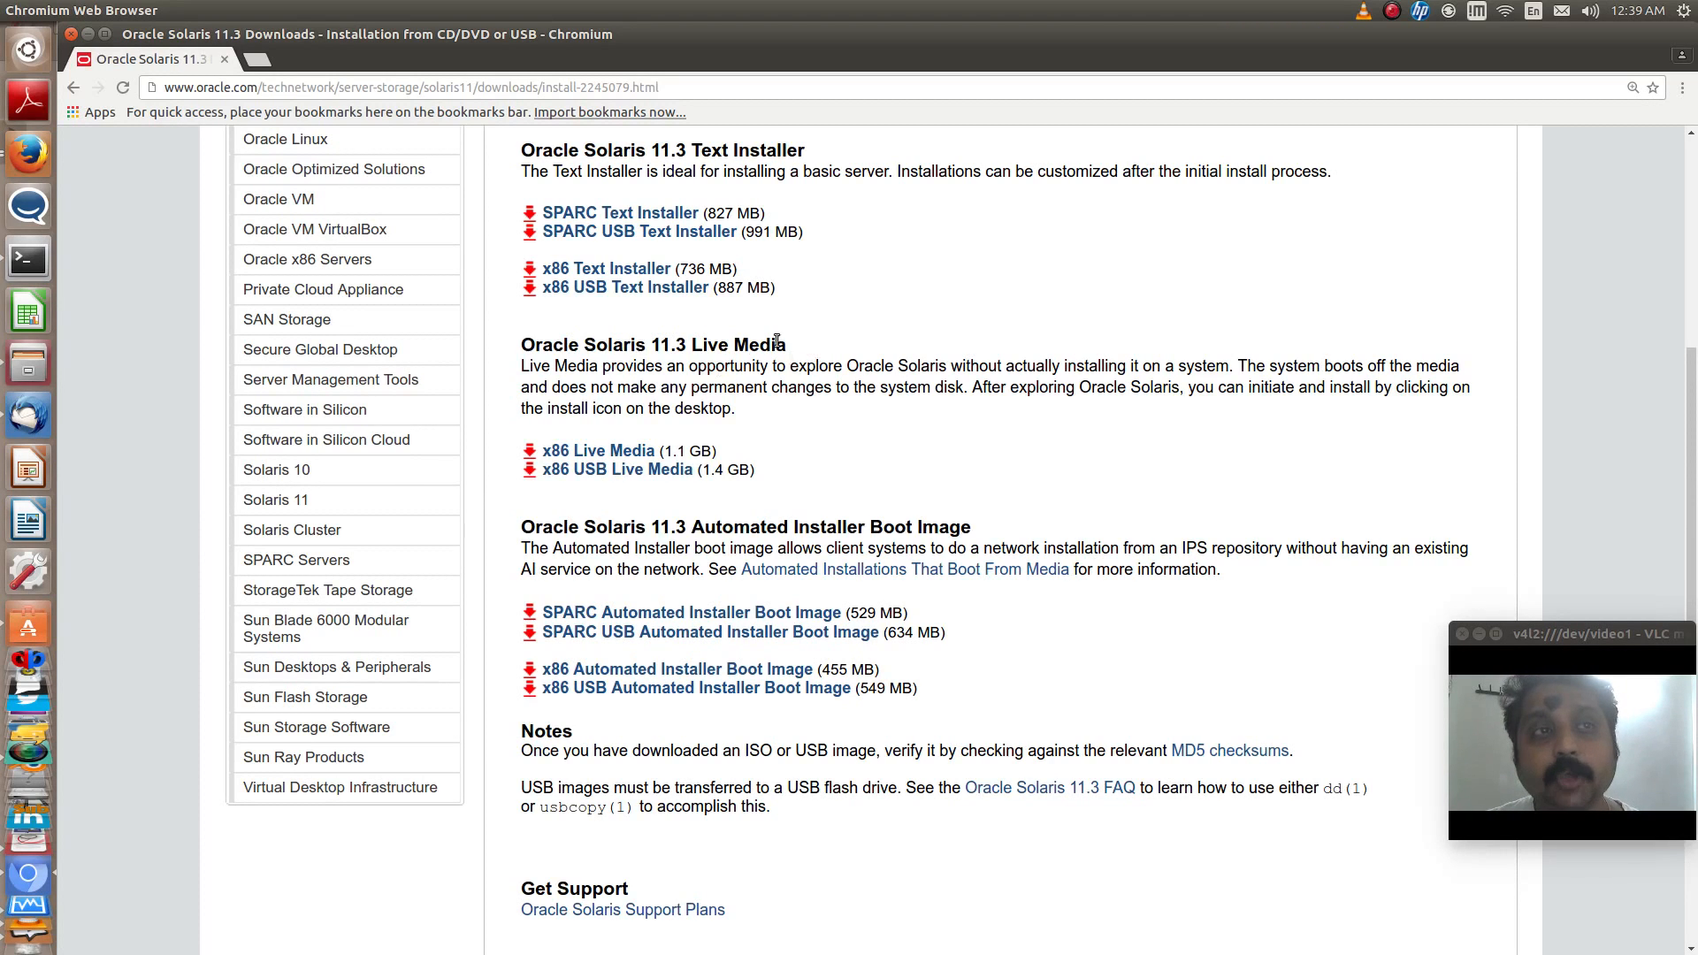
drag(776, 342, 520, 345)
click(507, 368)
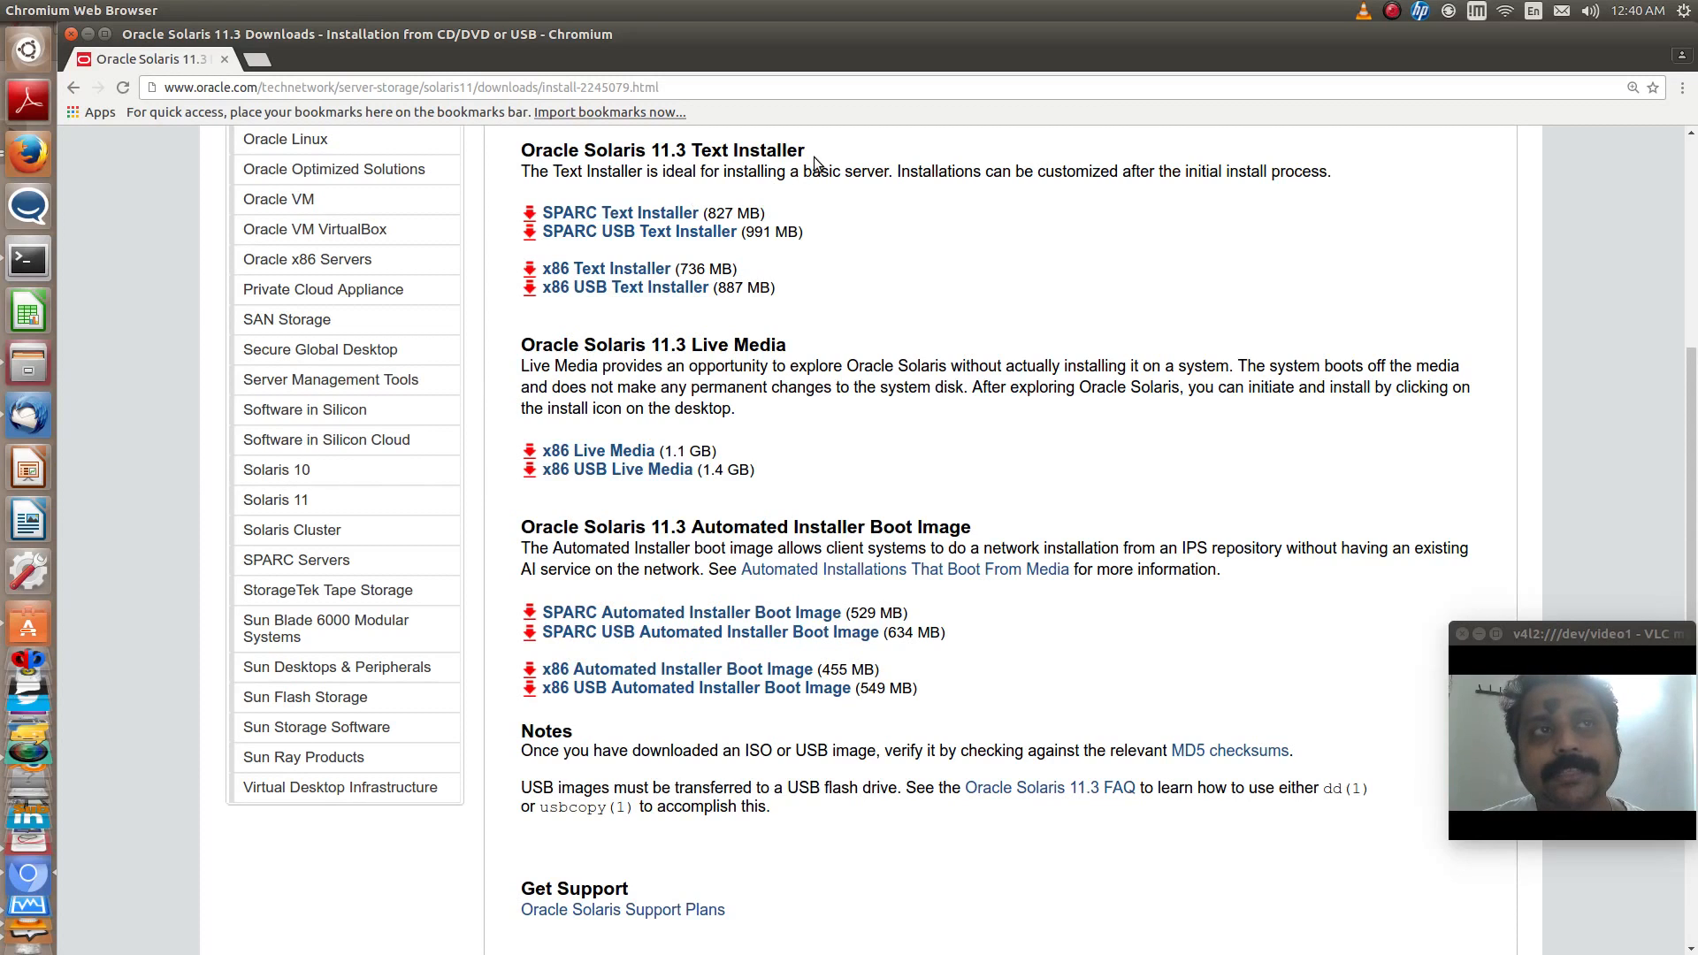
drag(812, 159, 525, 158)
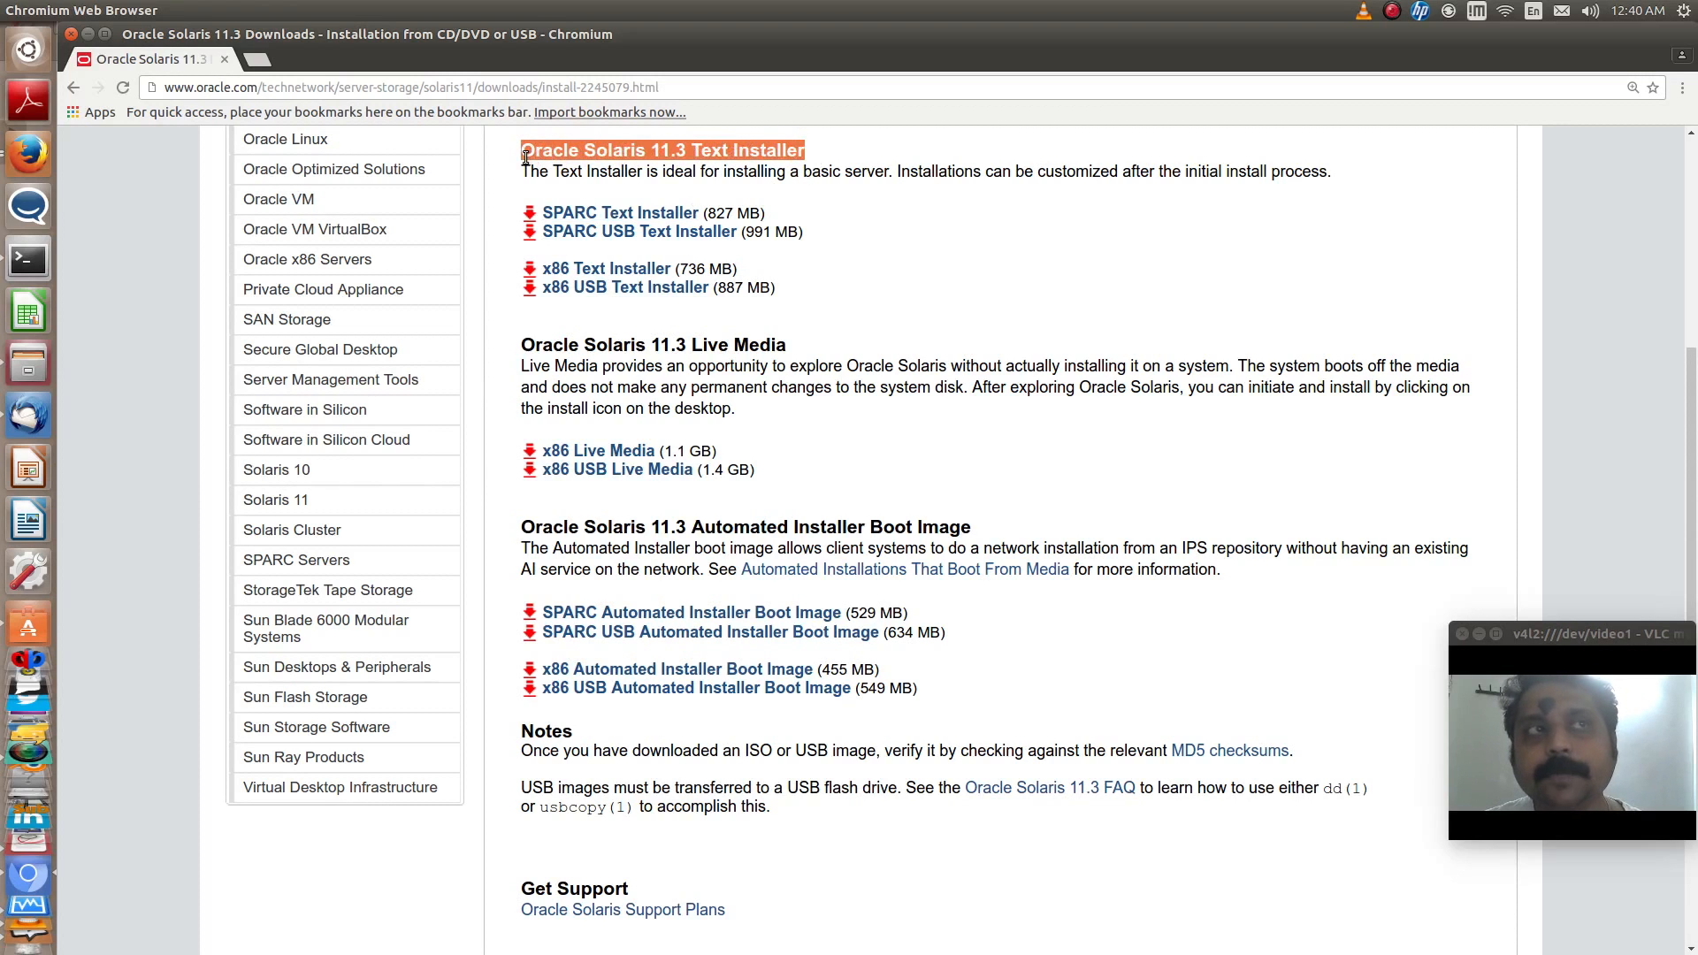
click(961, 278)
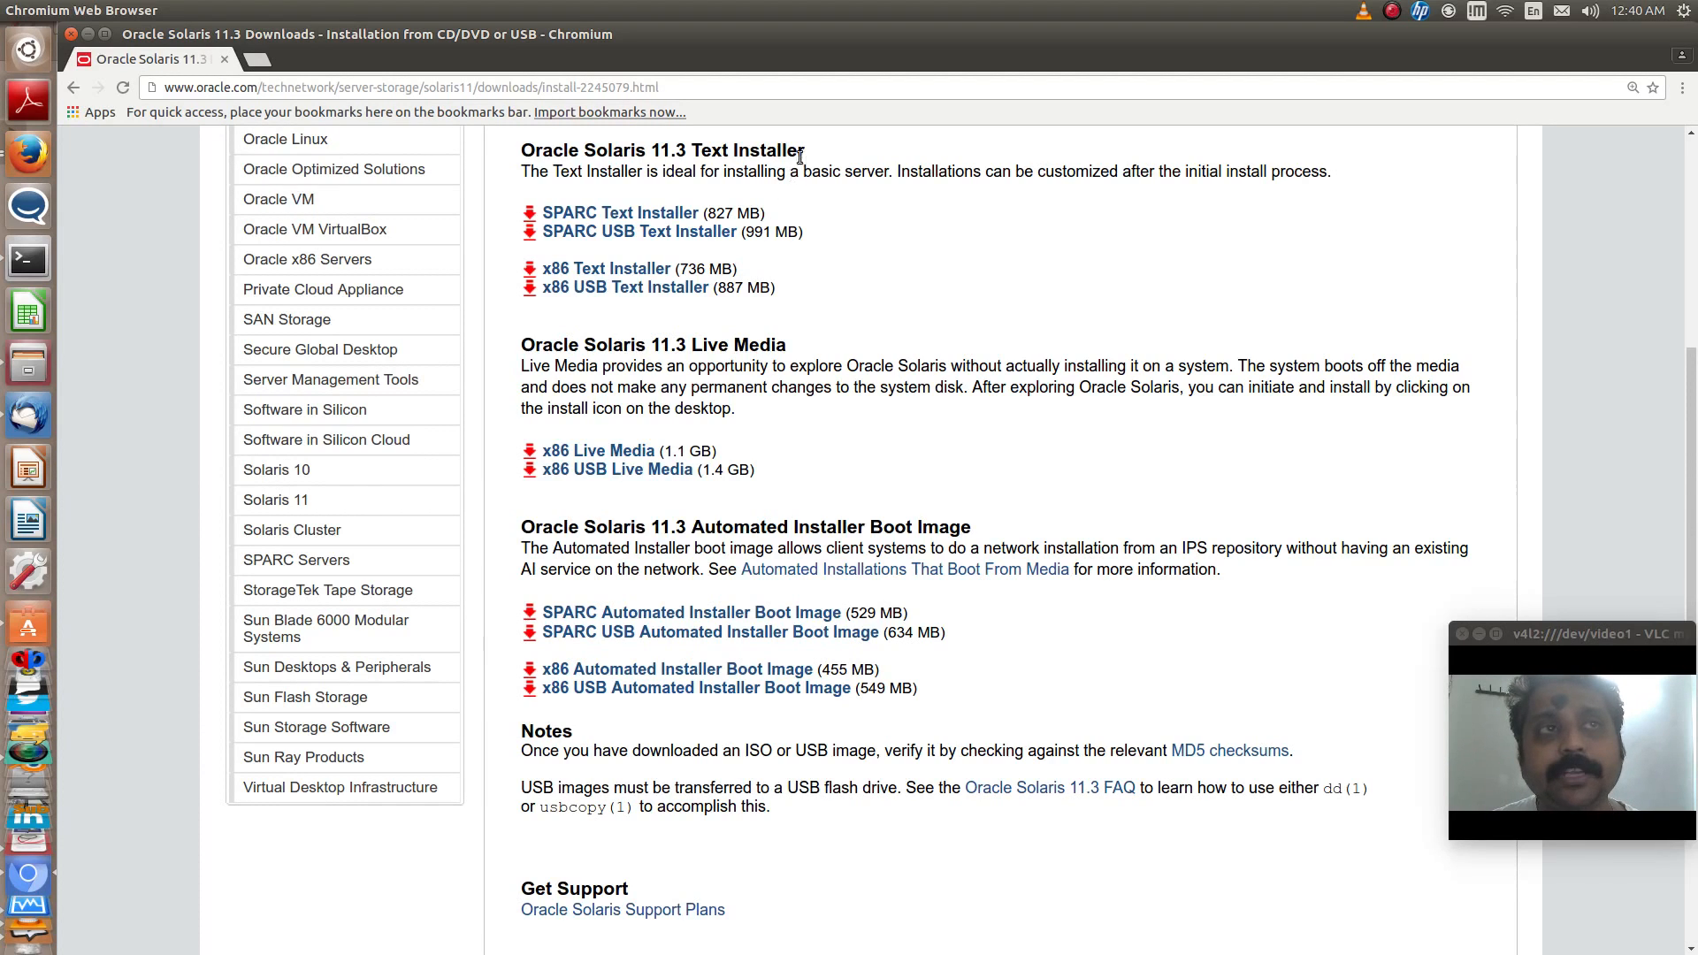
drag(800, 157, 522, 152)
click(965, 354)
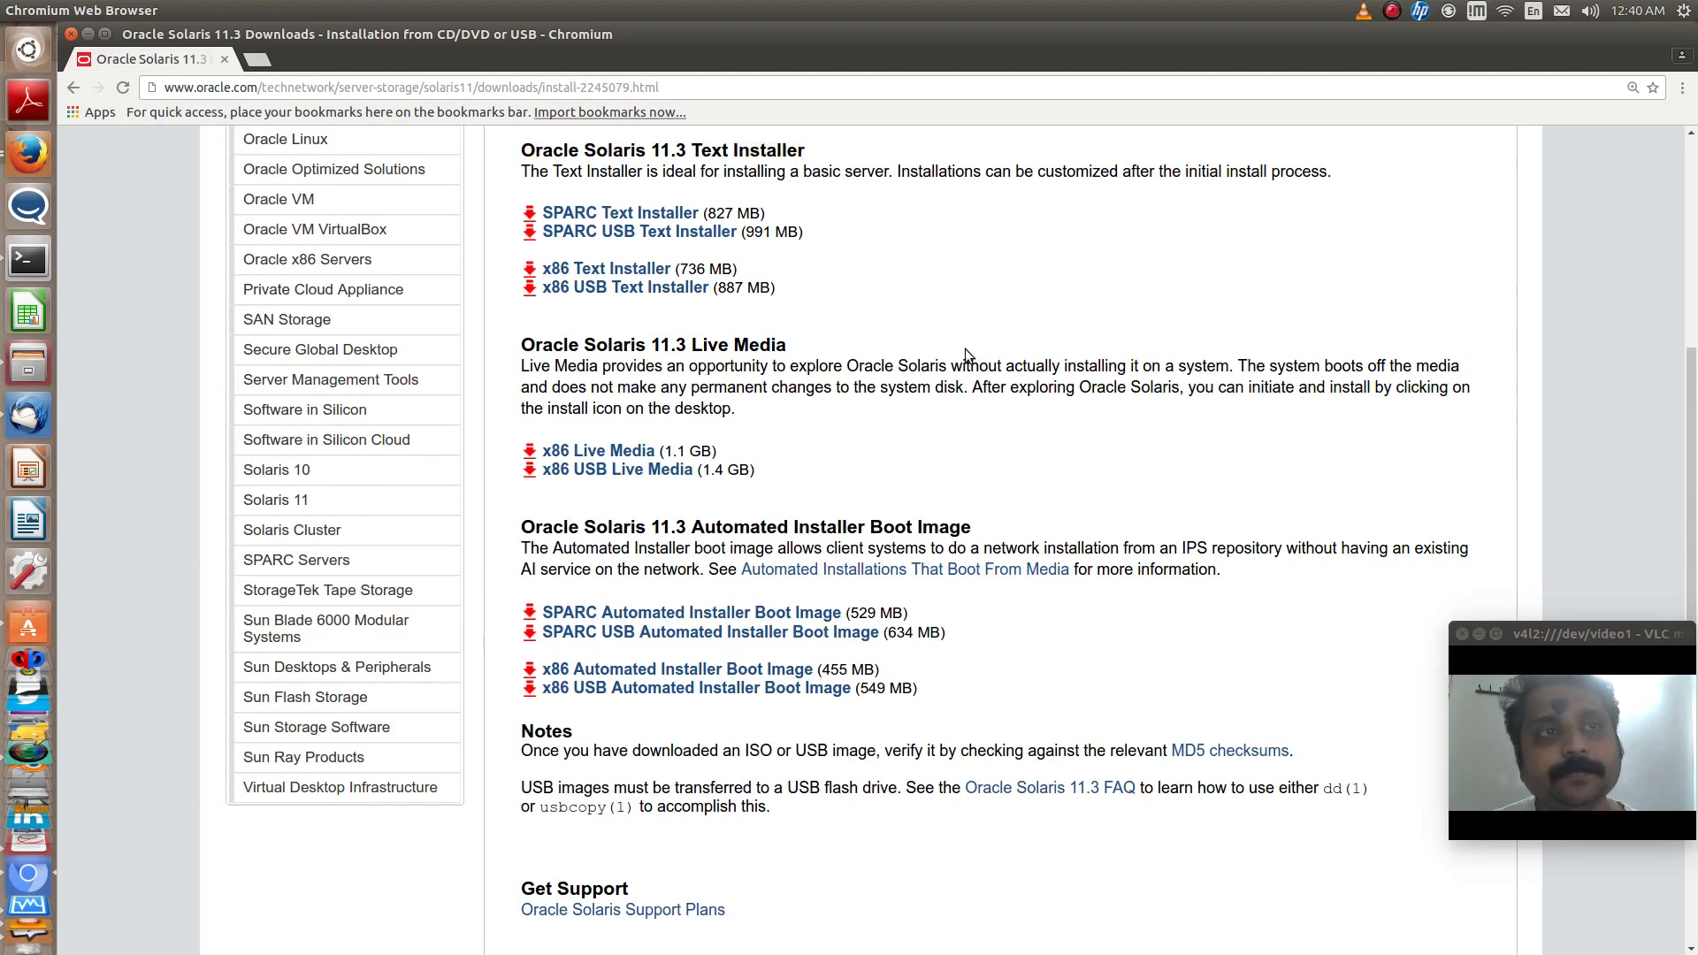
drag(985, 533, 520, 523)
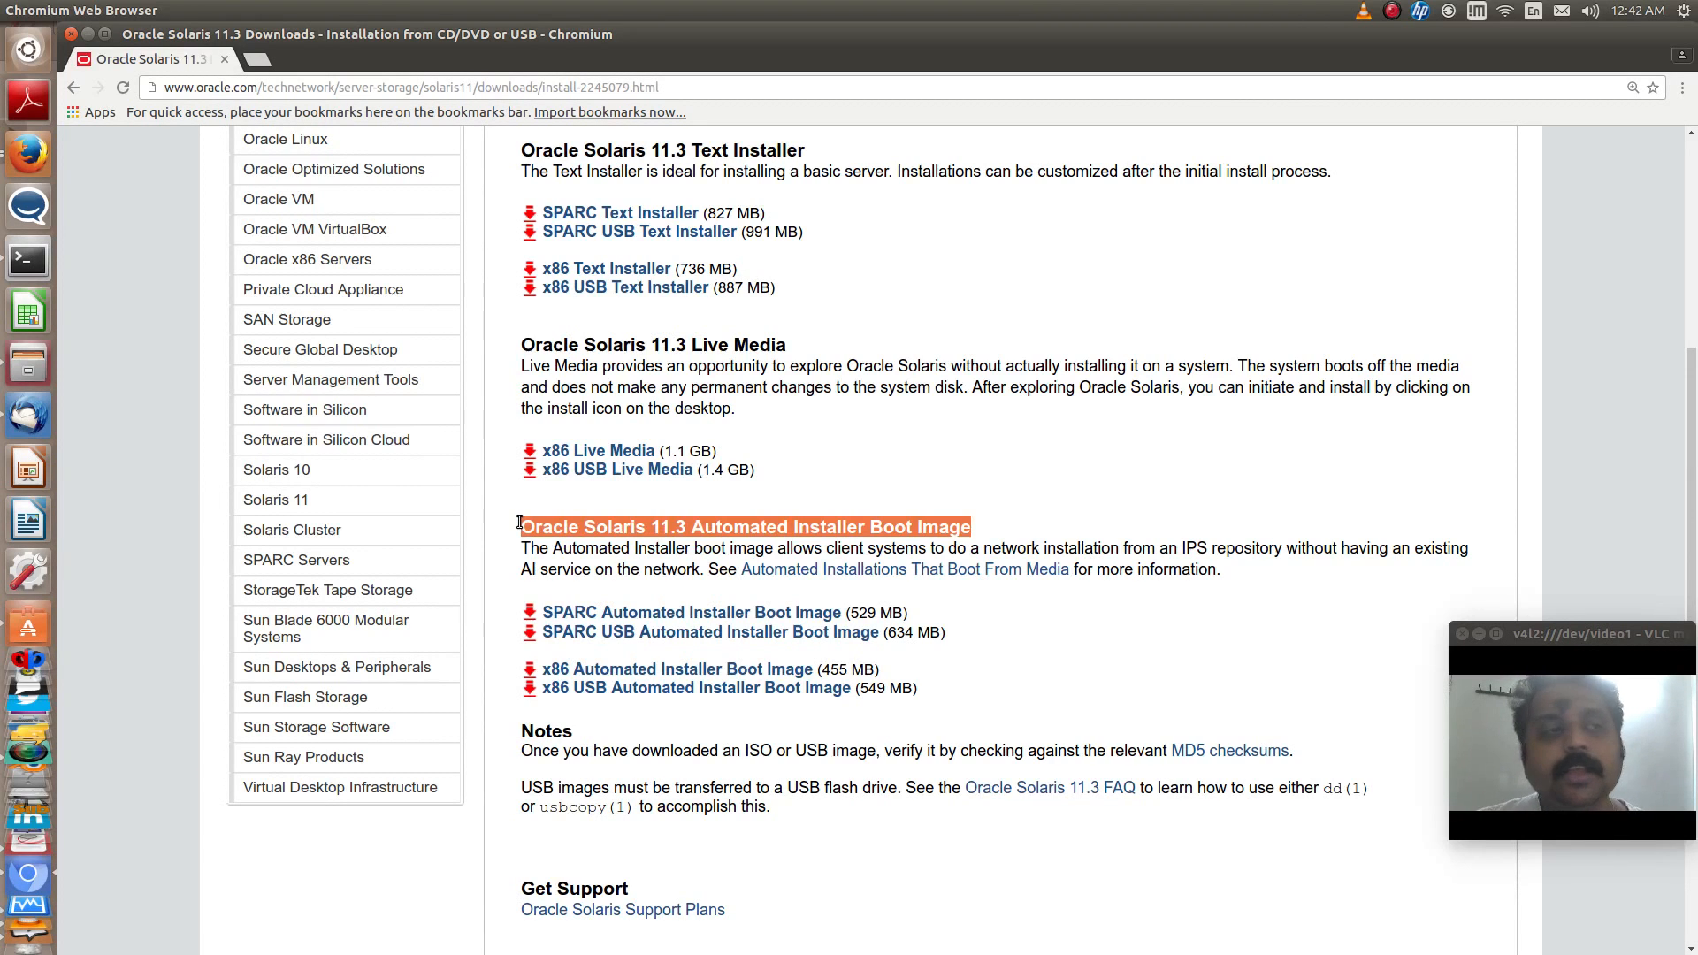
- Switch to VirtualBox and start a new virtual machine with type Solaris and version Oracle Solaris 11 (64-bit)
click(26, 916)
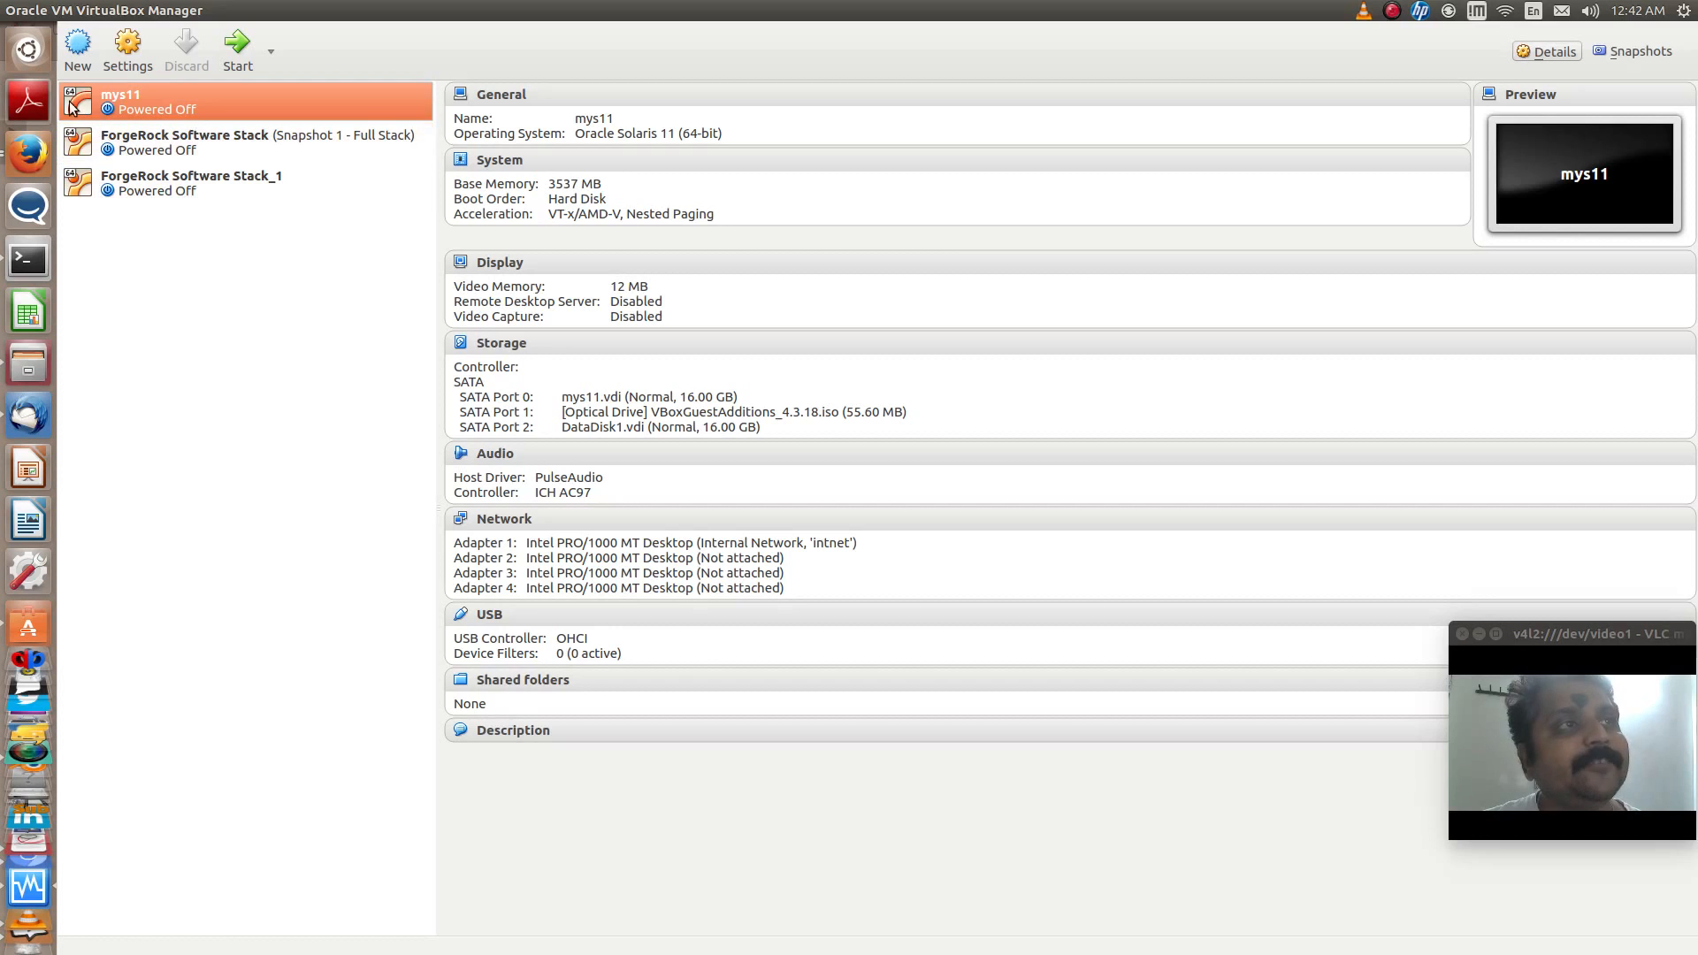
click(77, 53)
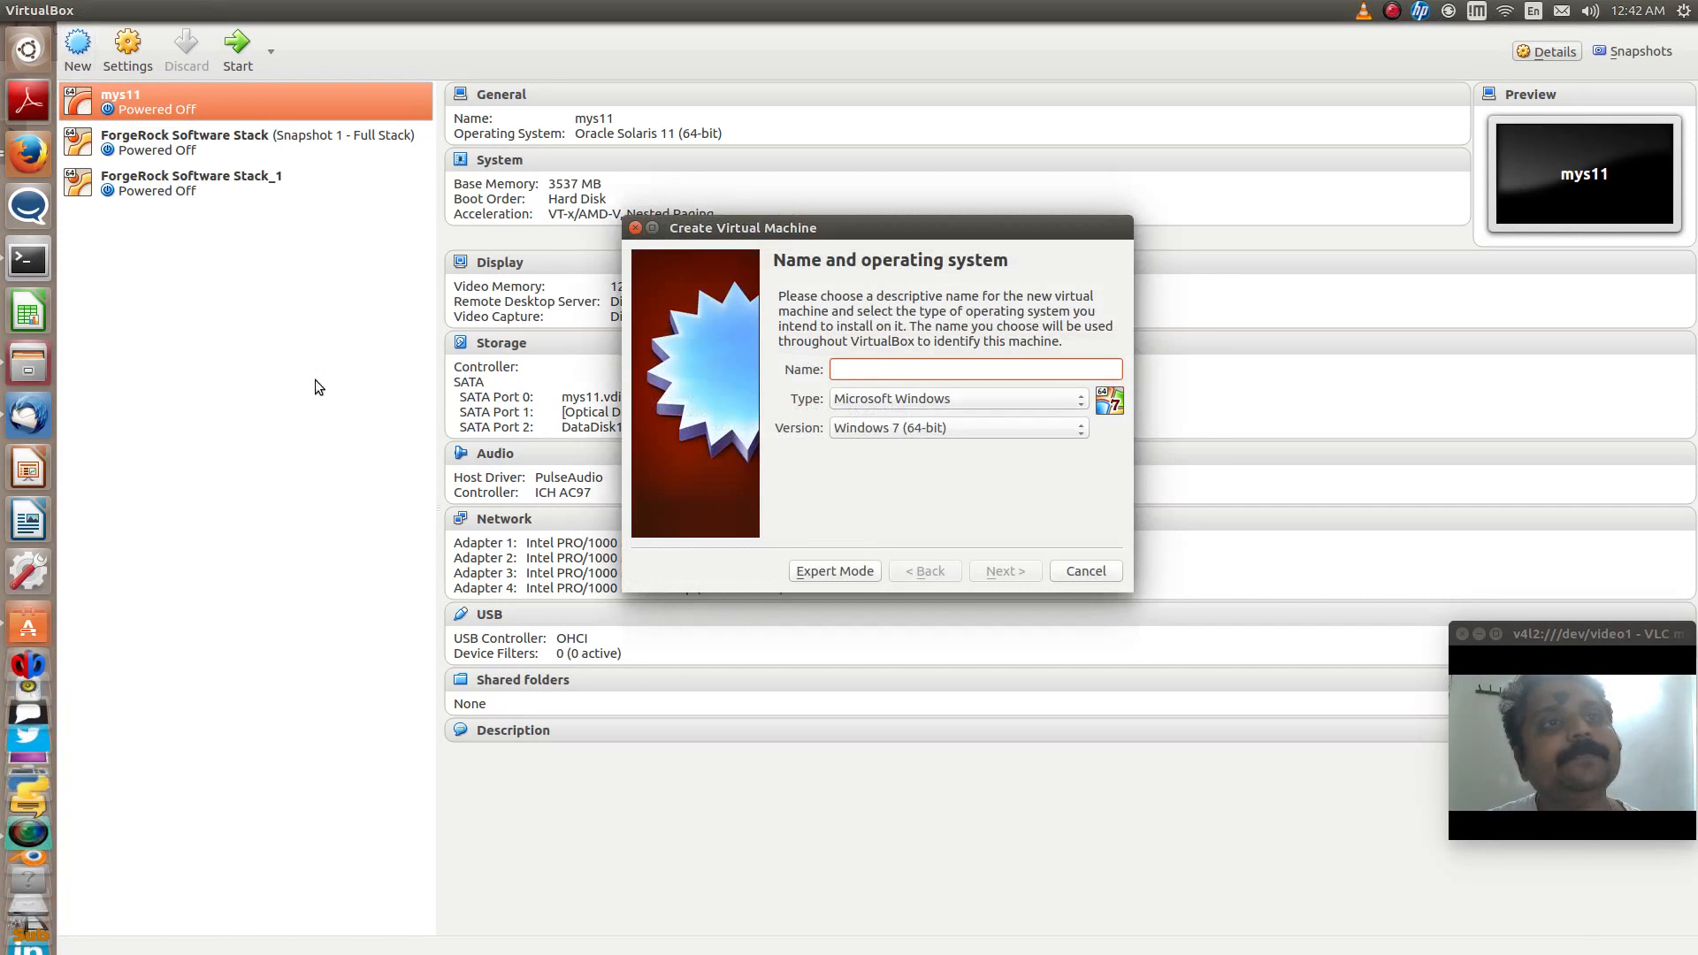
click(856, 400)
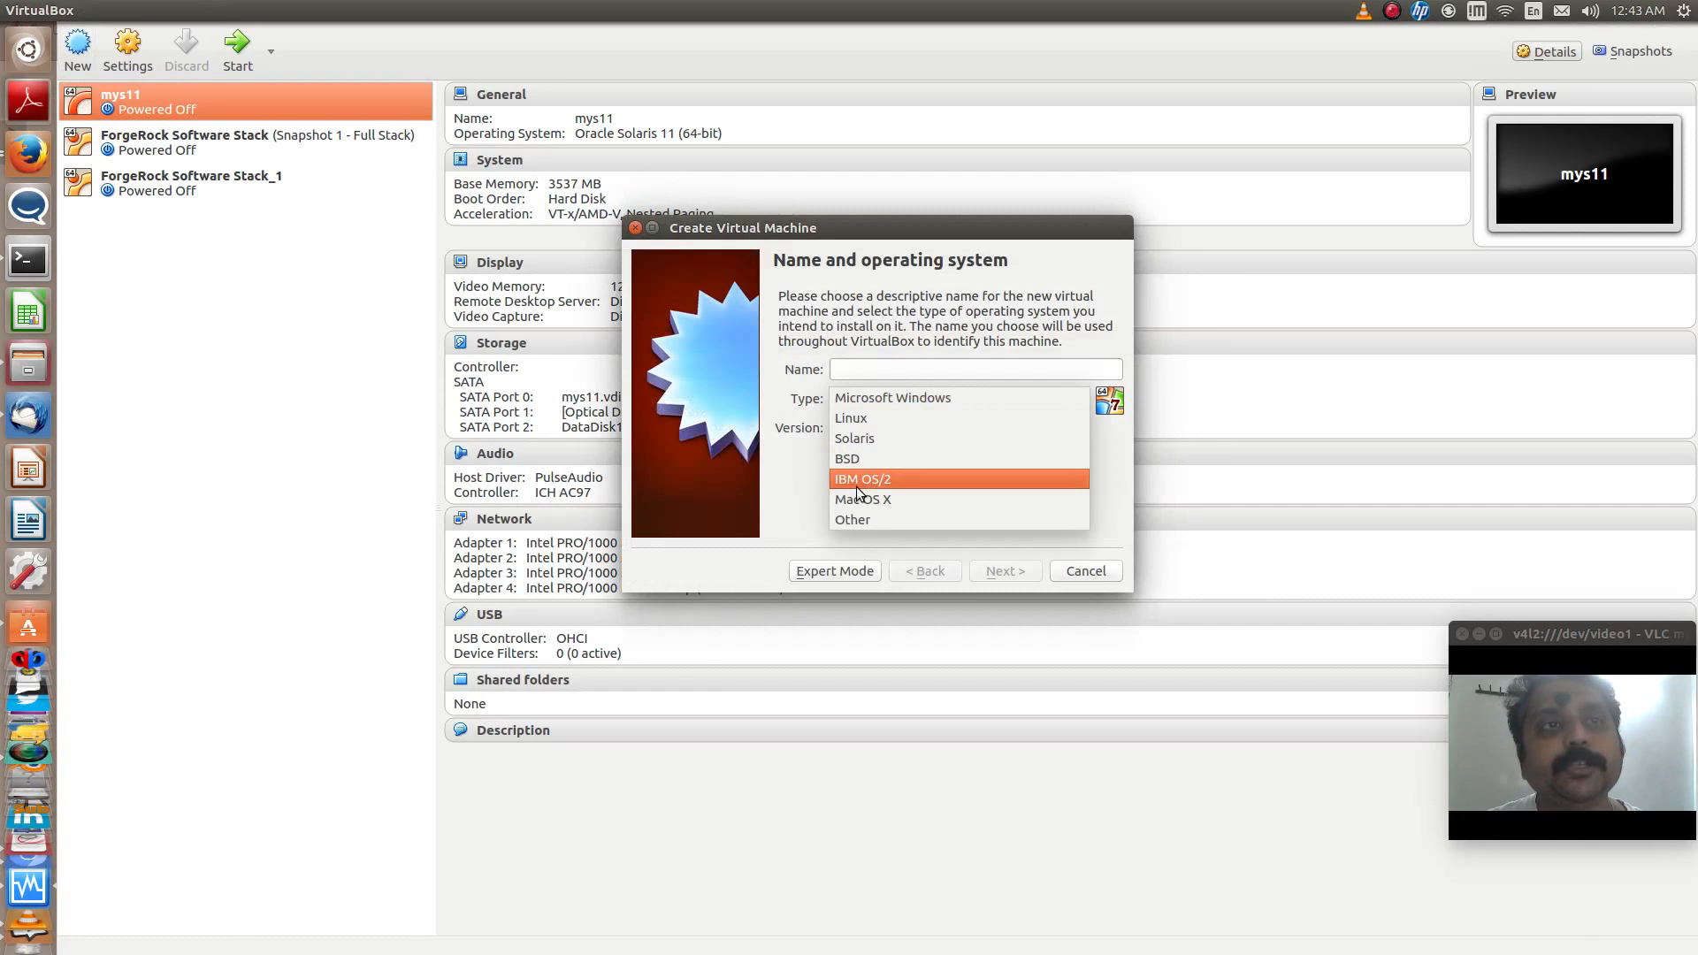
click(872, 439)
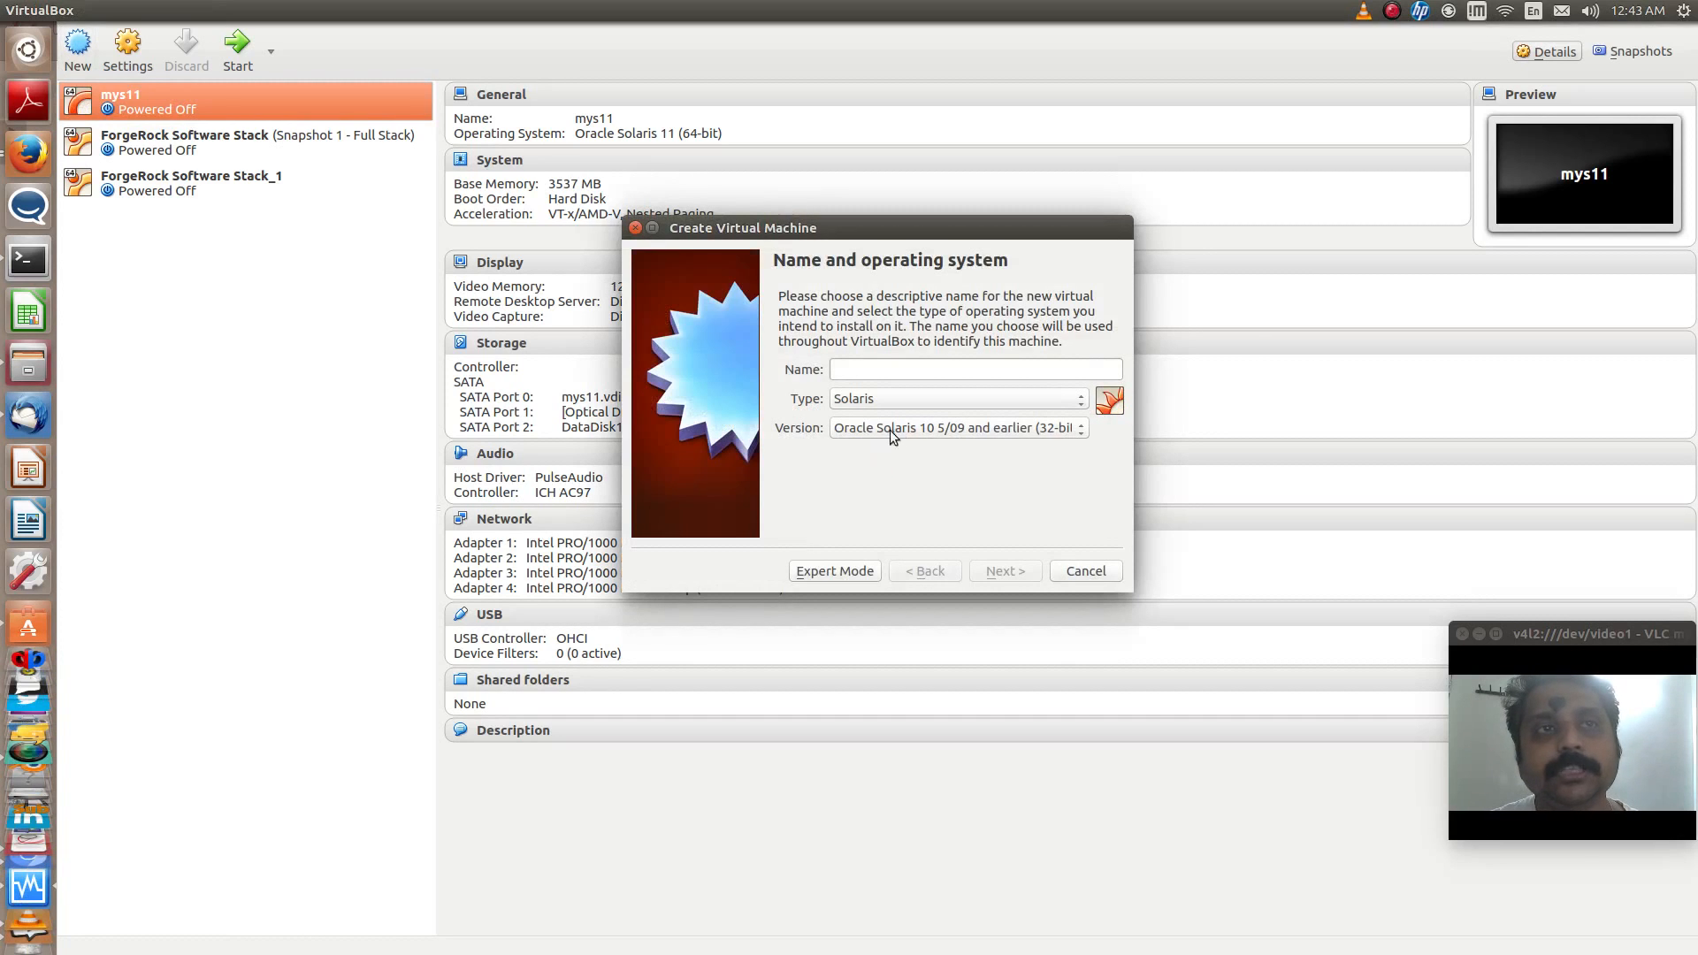
click(894, 428)
click(907, 507)
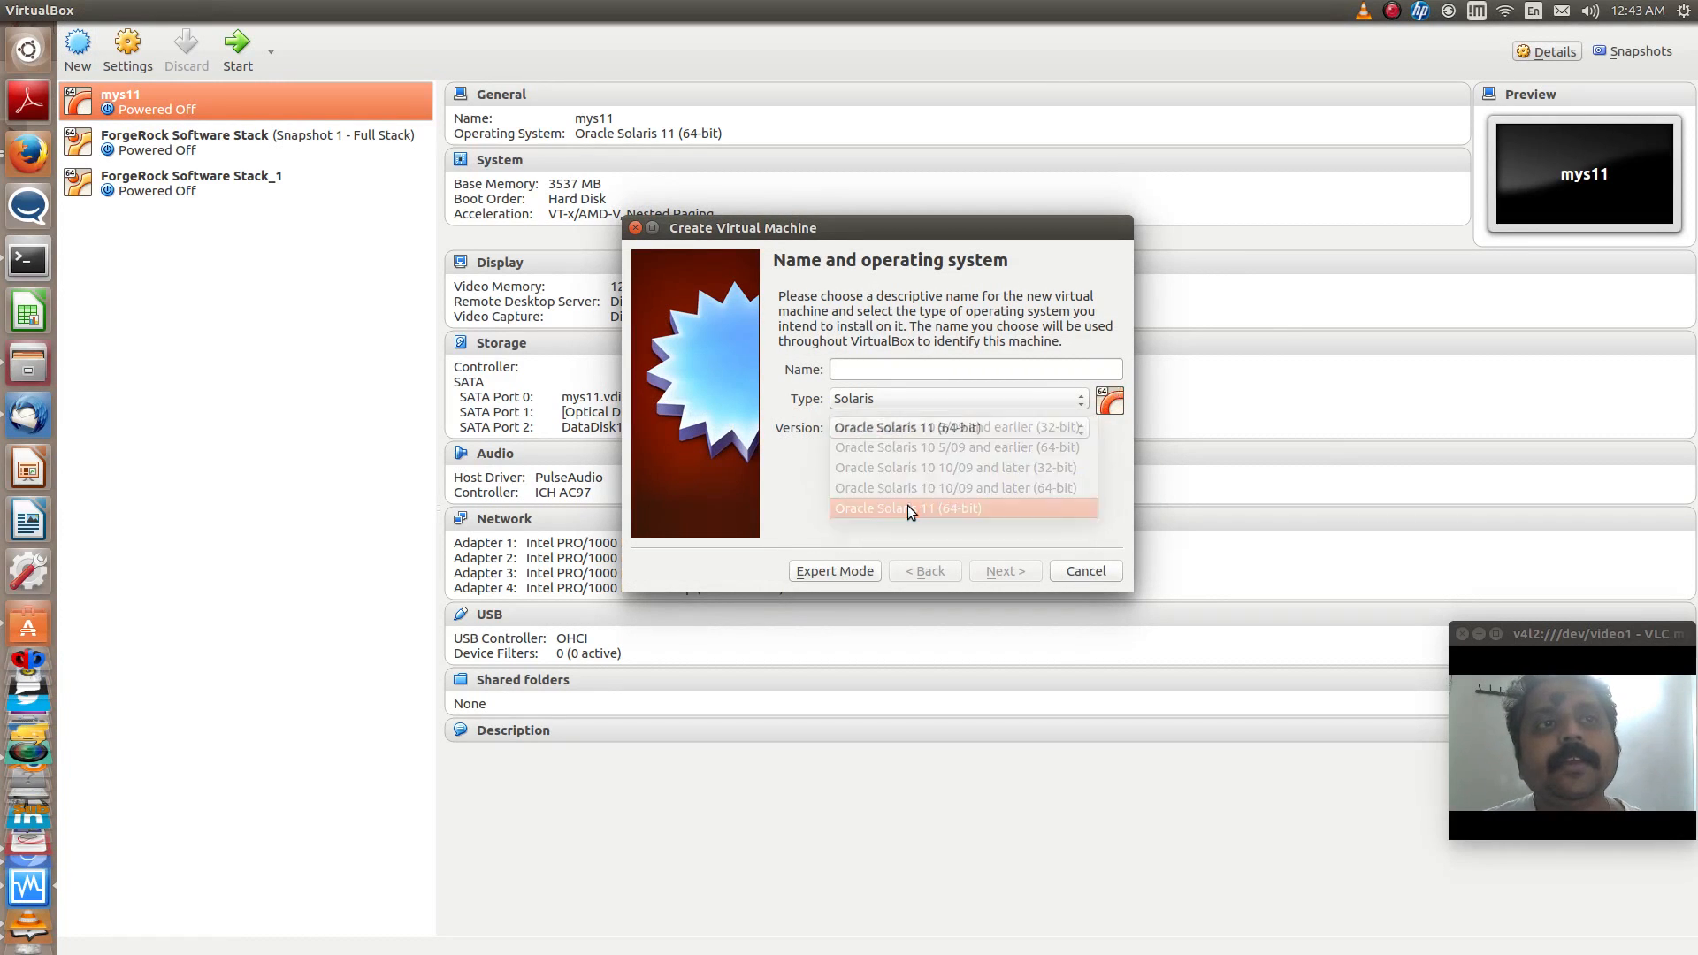
- Name the new virtual machine mys11-desktop and set its memory size to 2048 MB
click(894, 378)
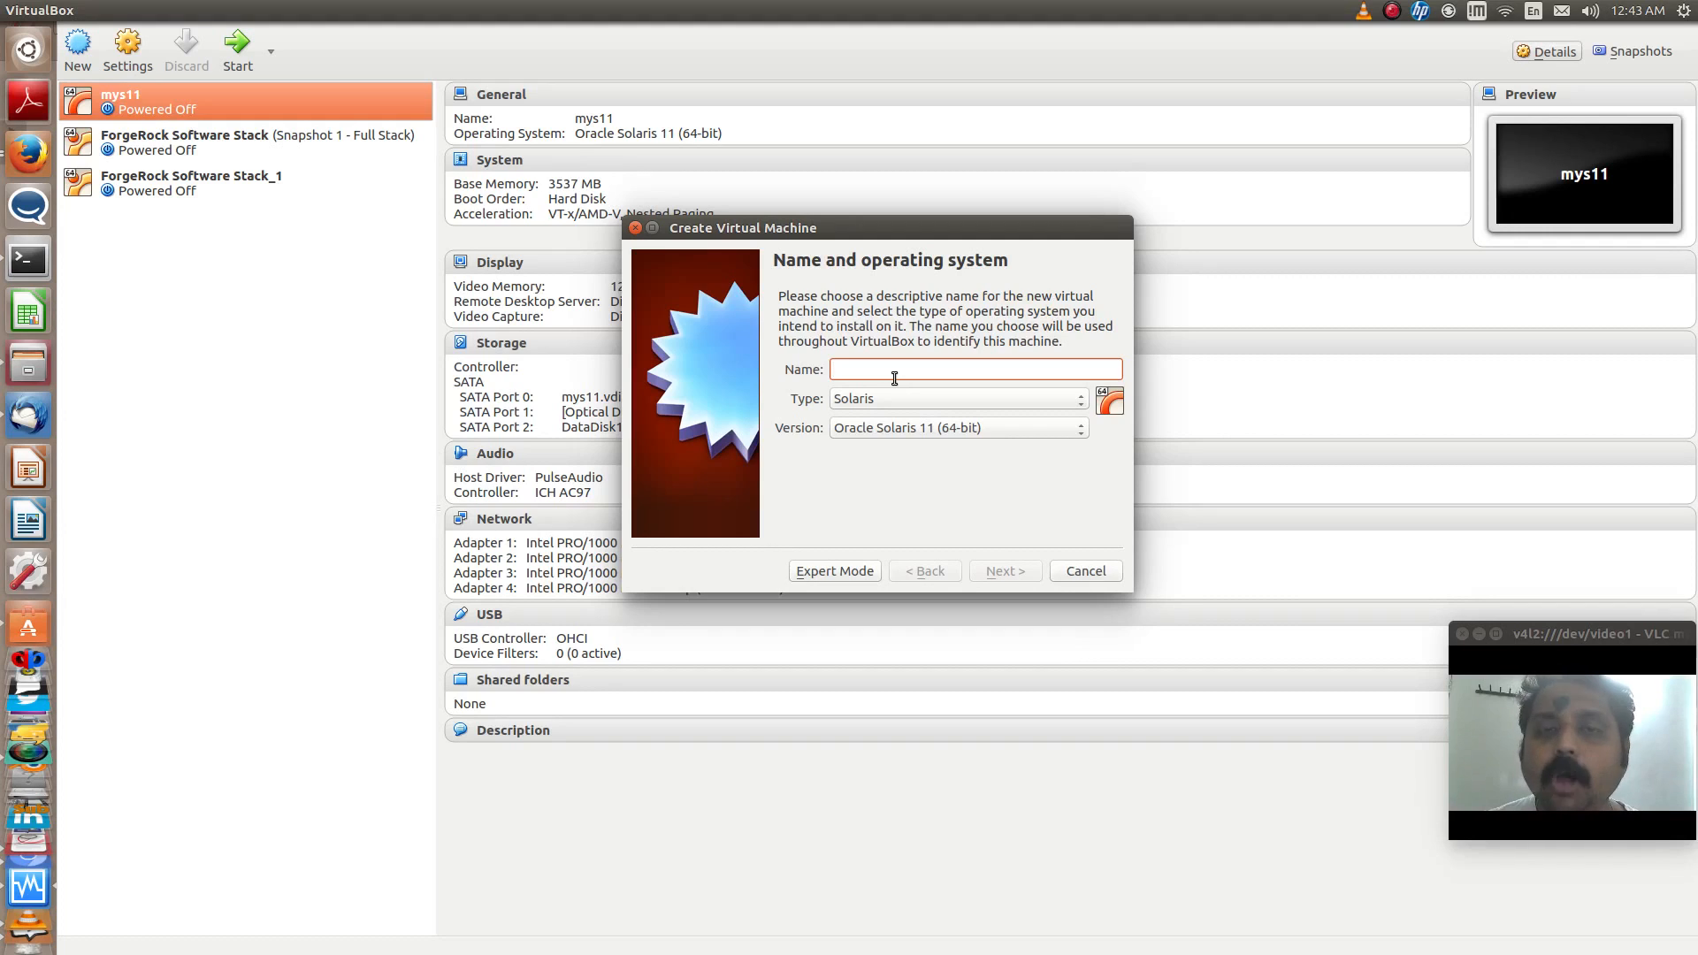
text(my)
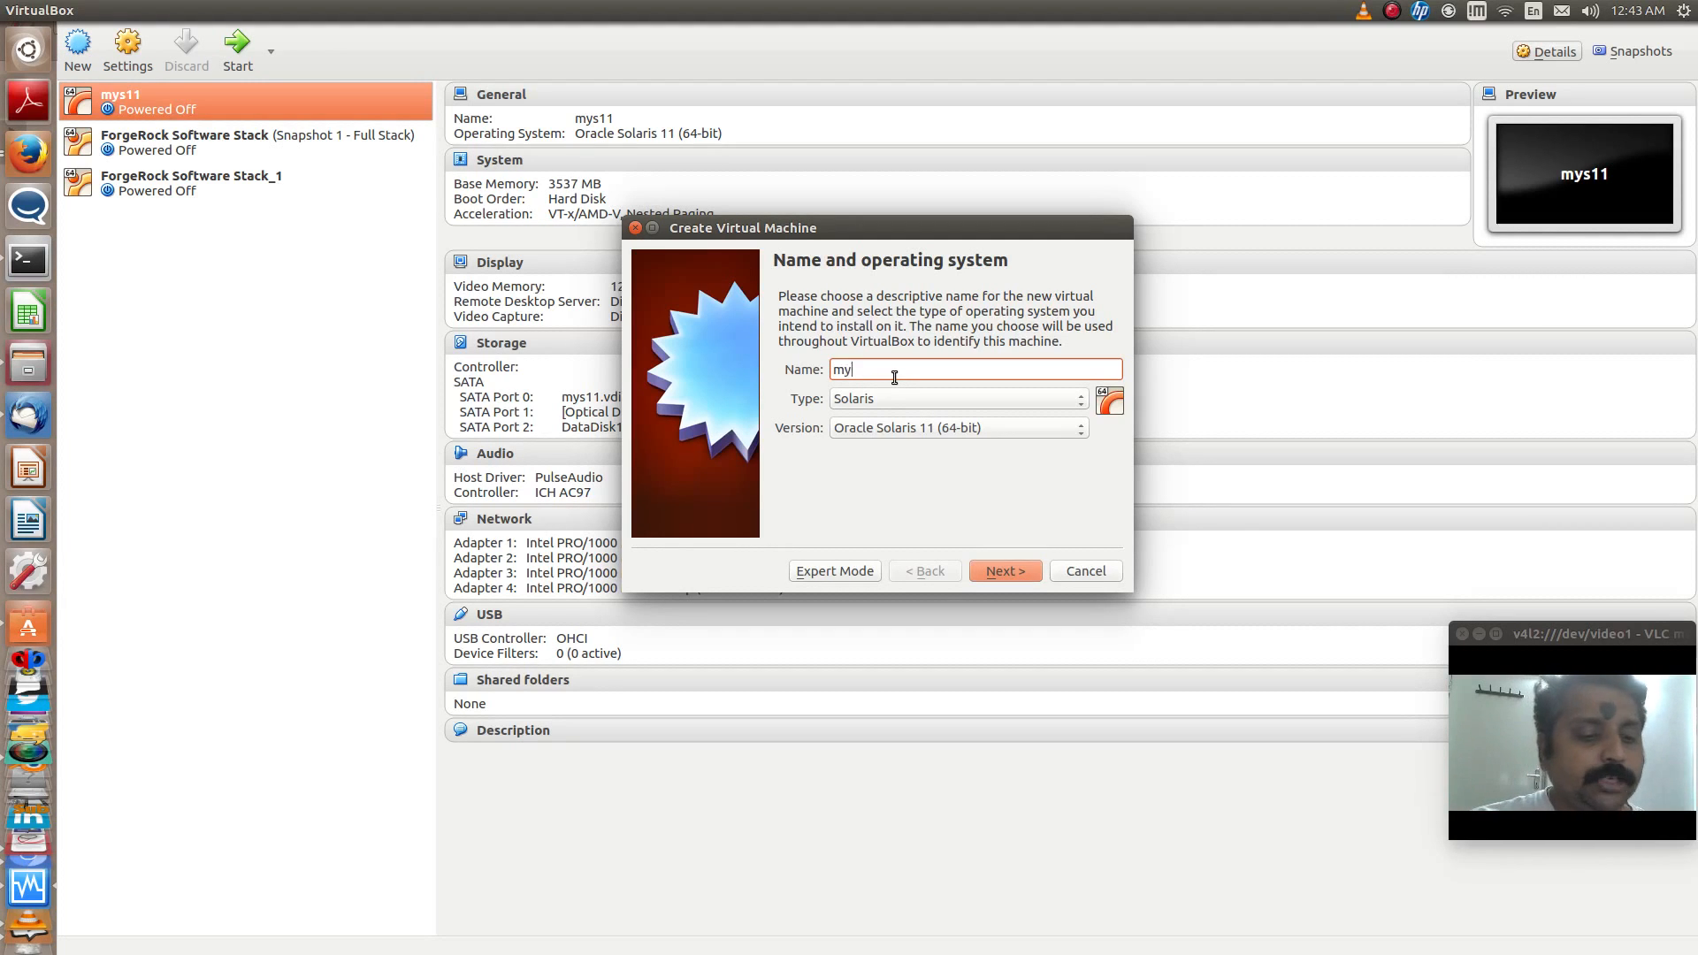
text(s11-)
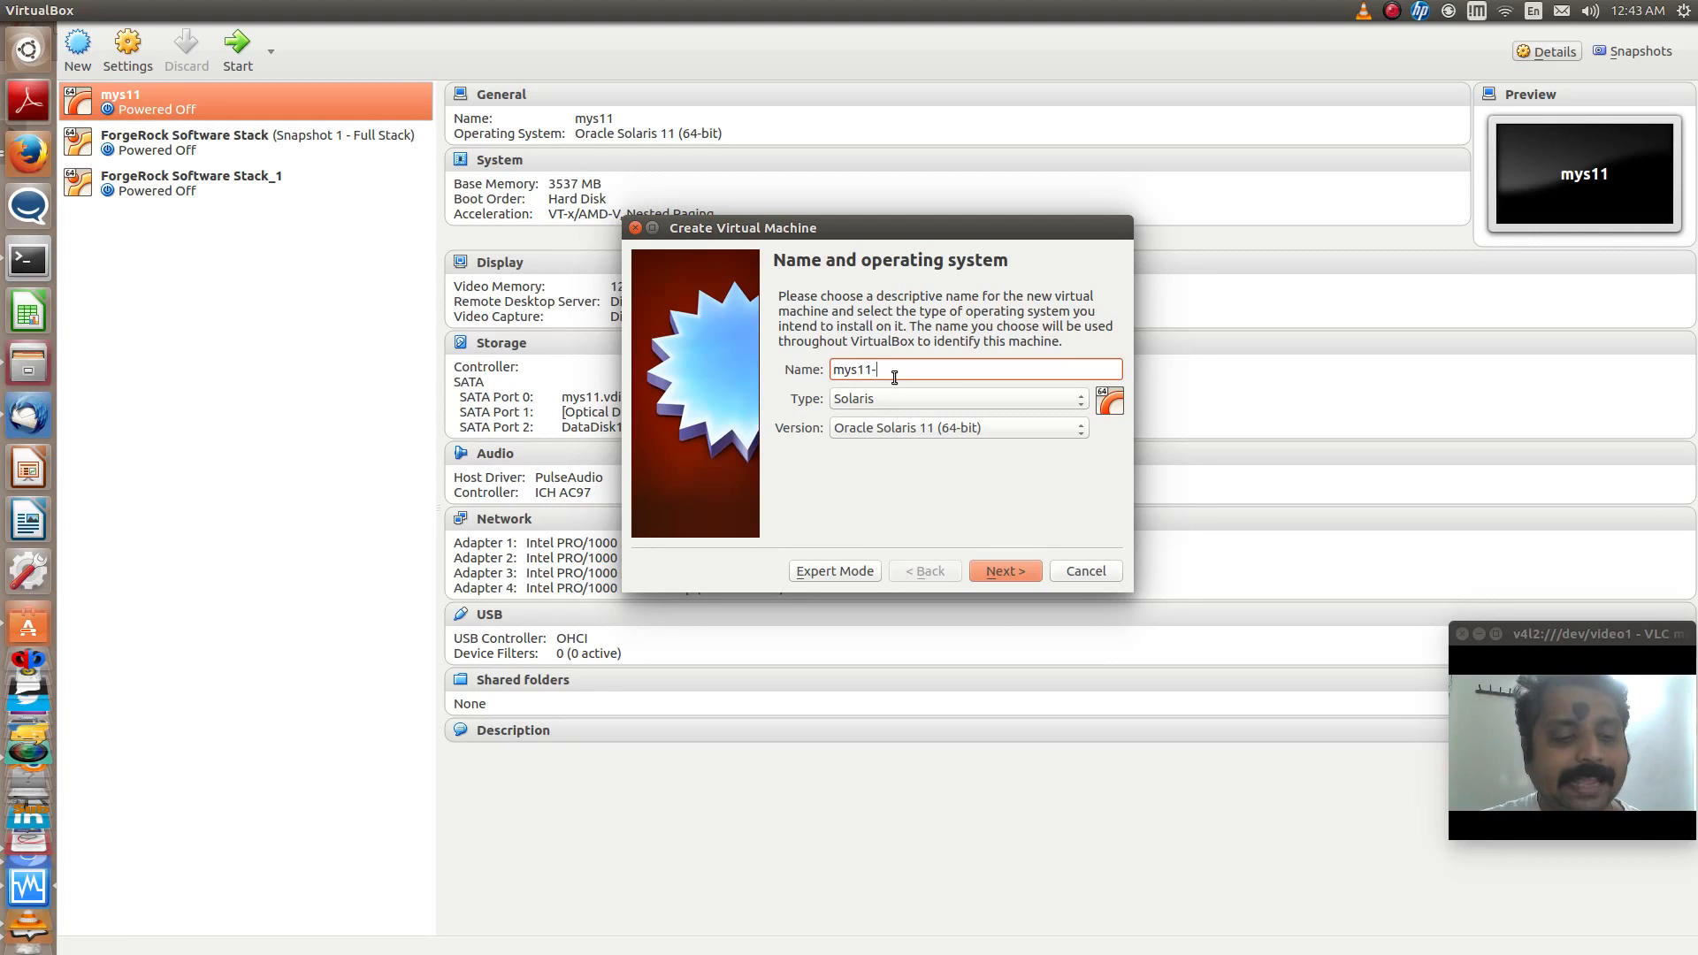
text(desktop)
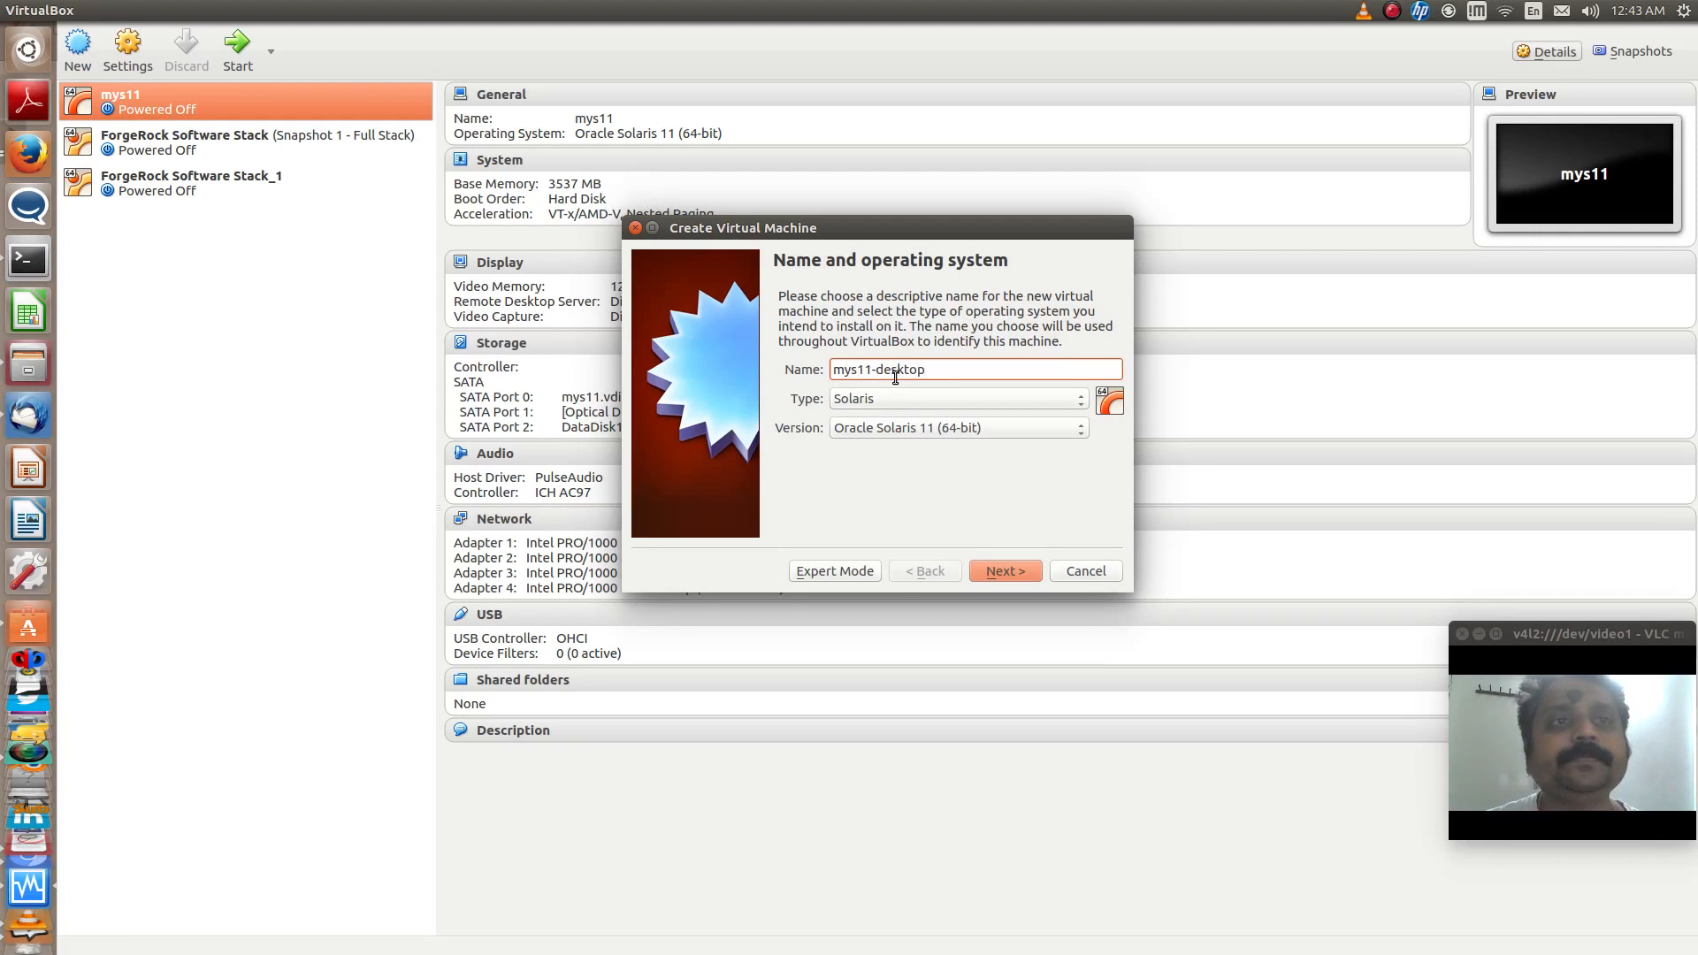
click(994, 570)
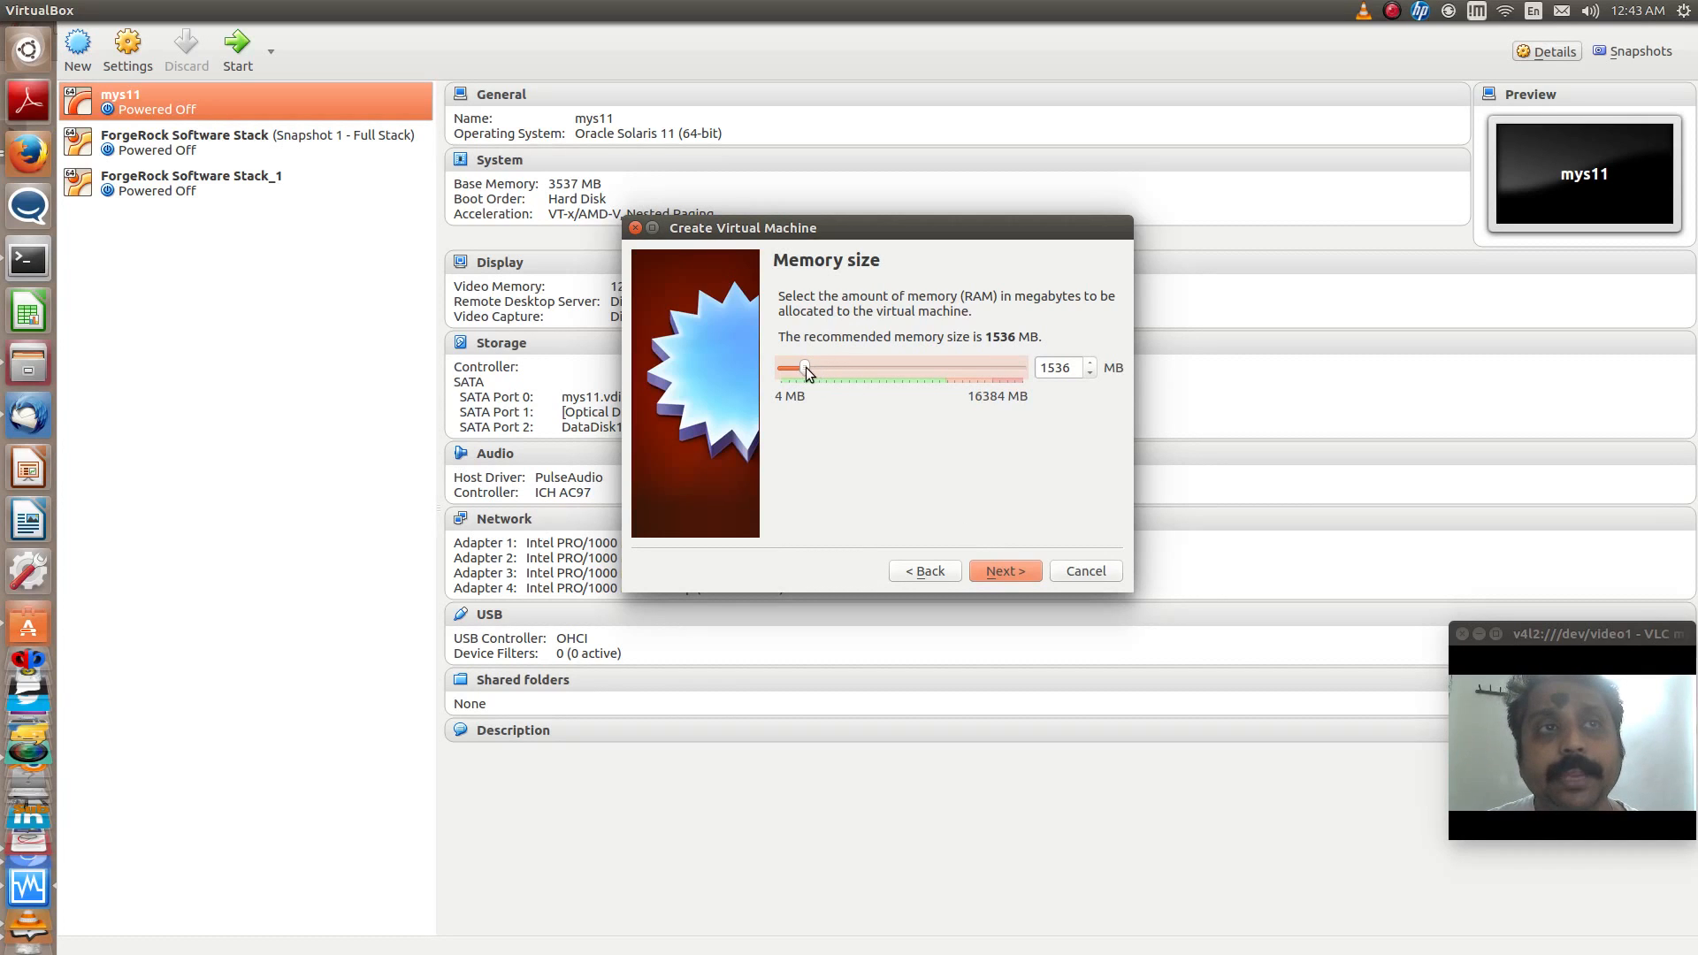
drag(805, 368, 810, 368)
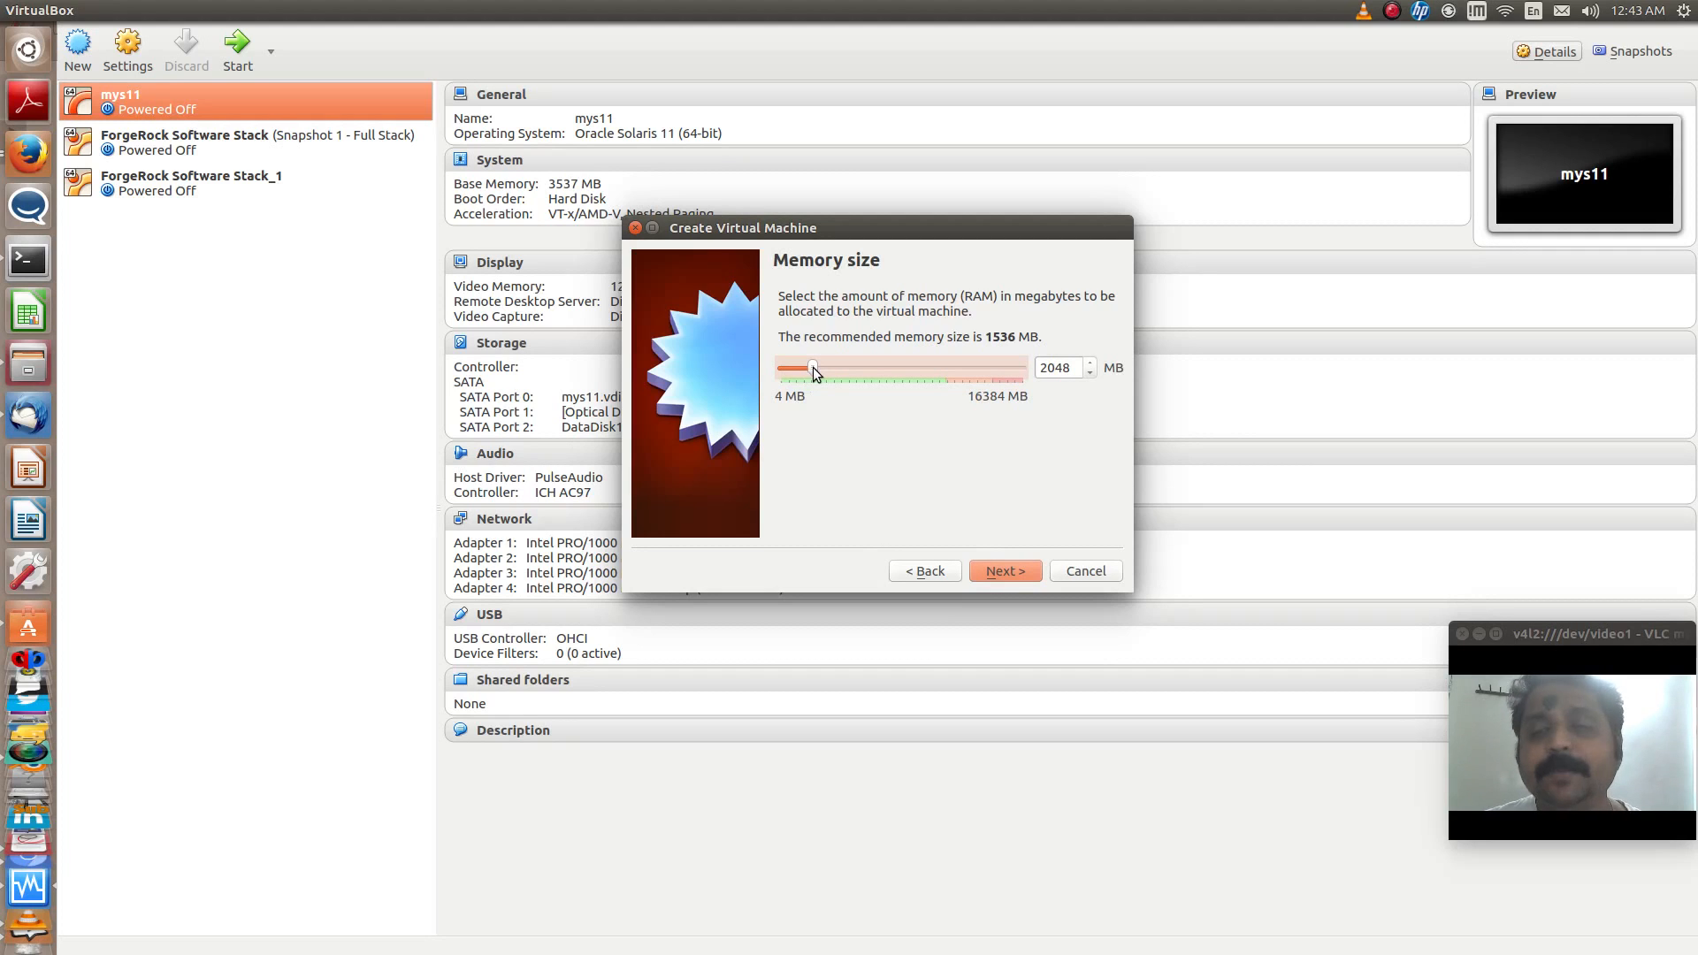
click(1008, 571)
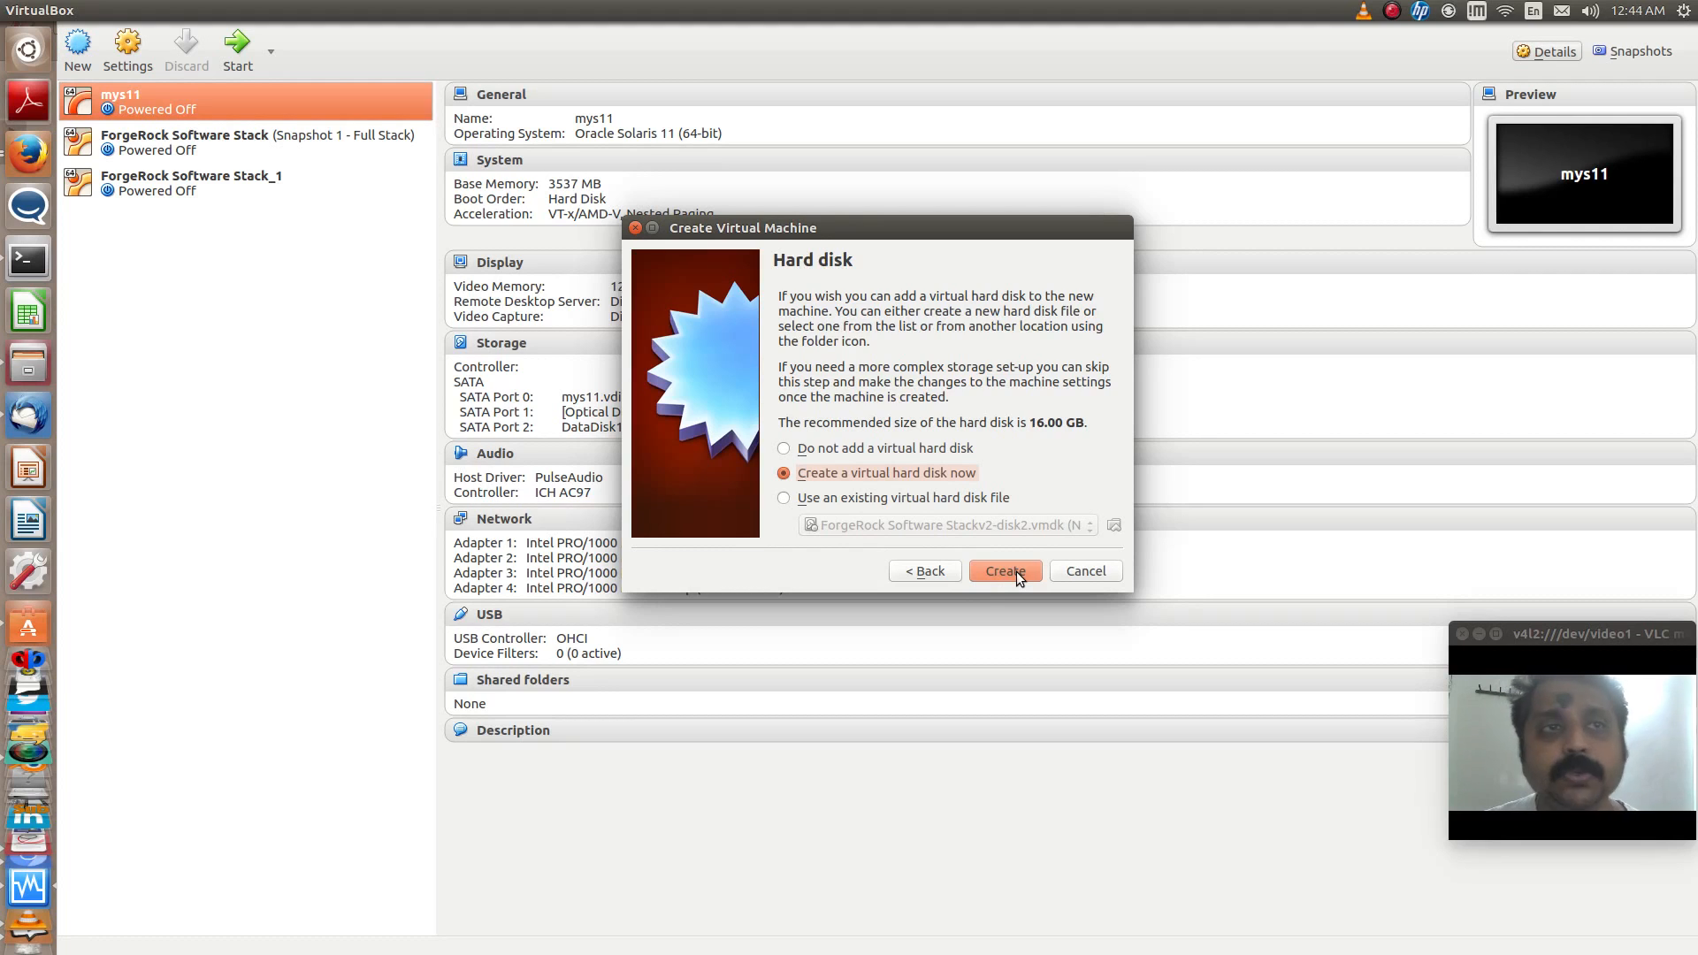
- Create a dynamically allocated 16.00 GB VDI hard disk named mys11-desktop for the virtual machine
click(1017, 571)
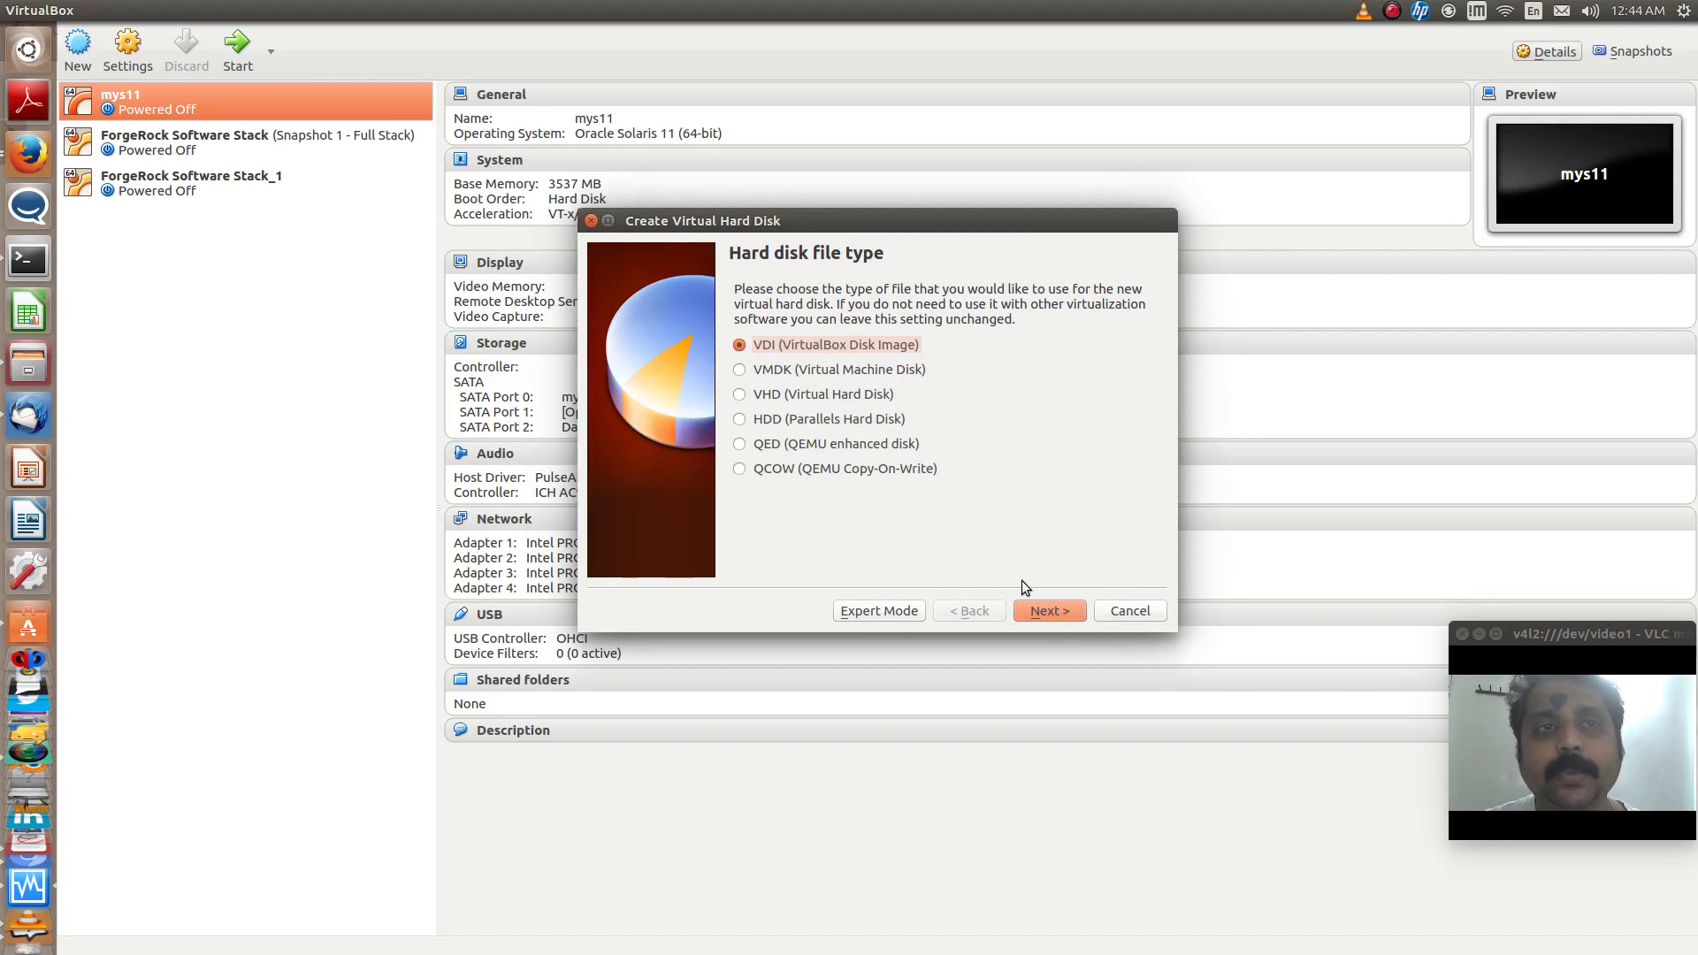
click(1052, 608)
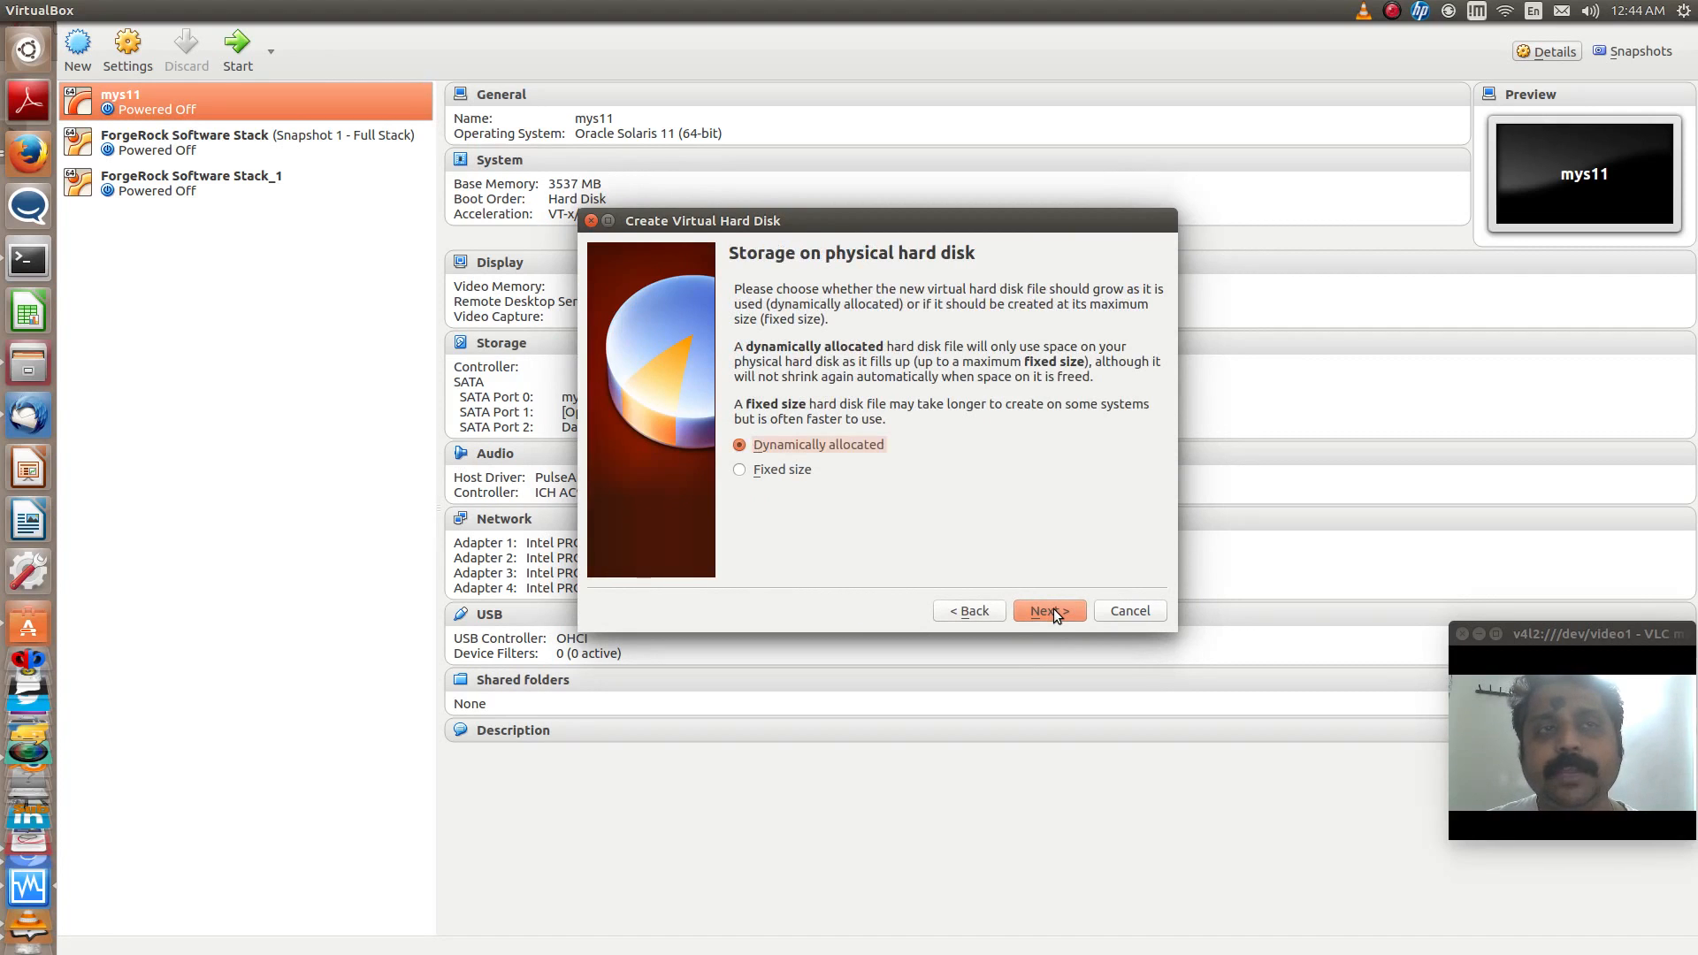
click(1053, 609)
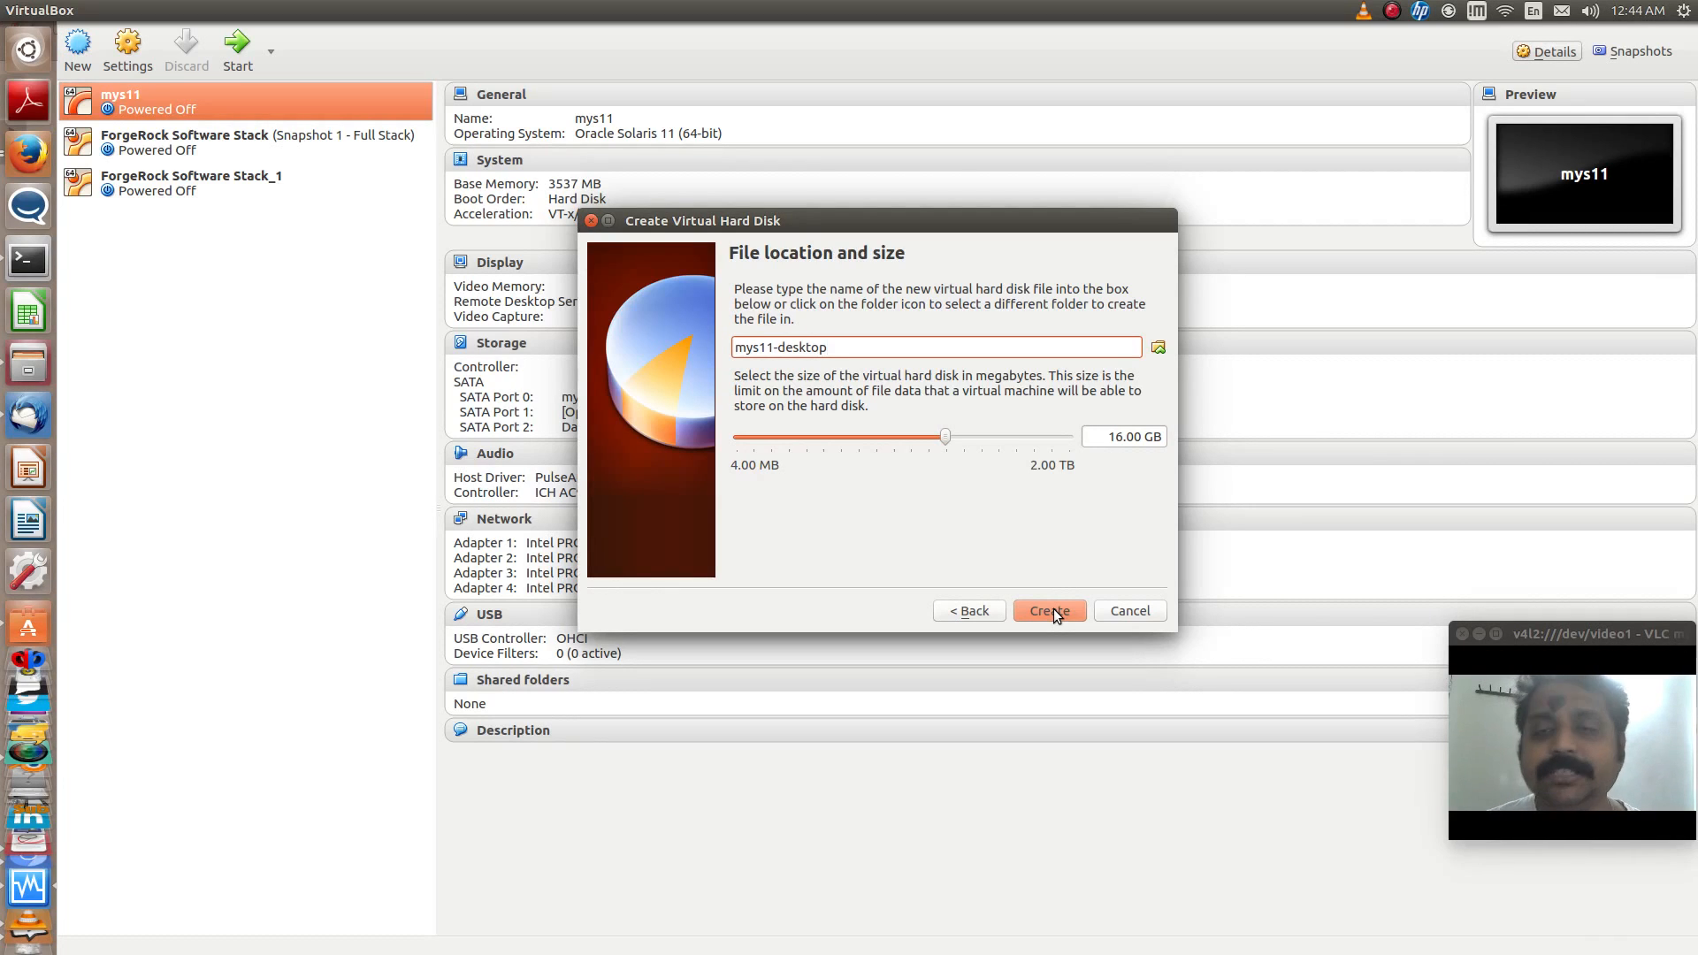
click(1053, 608)
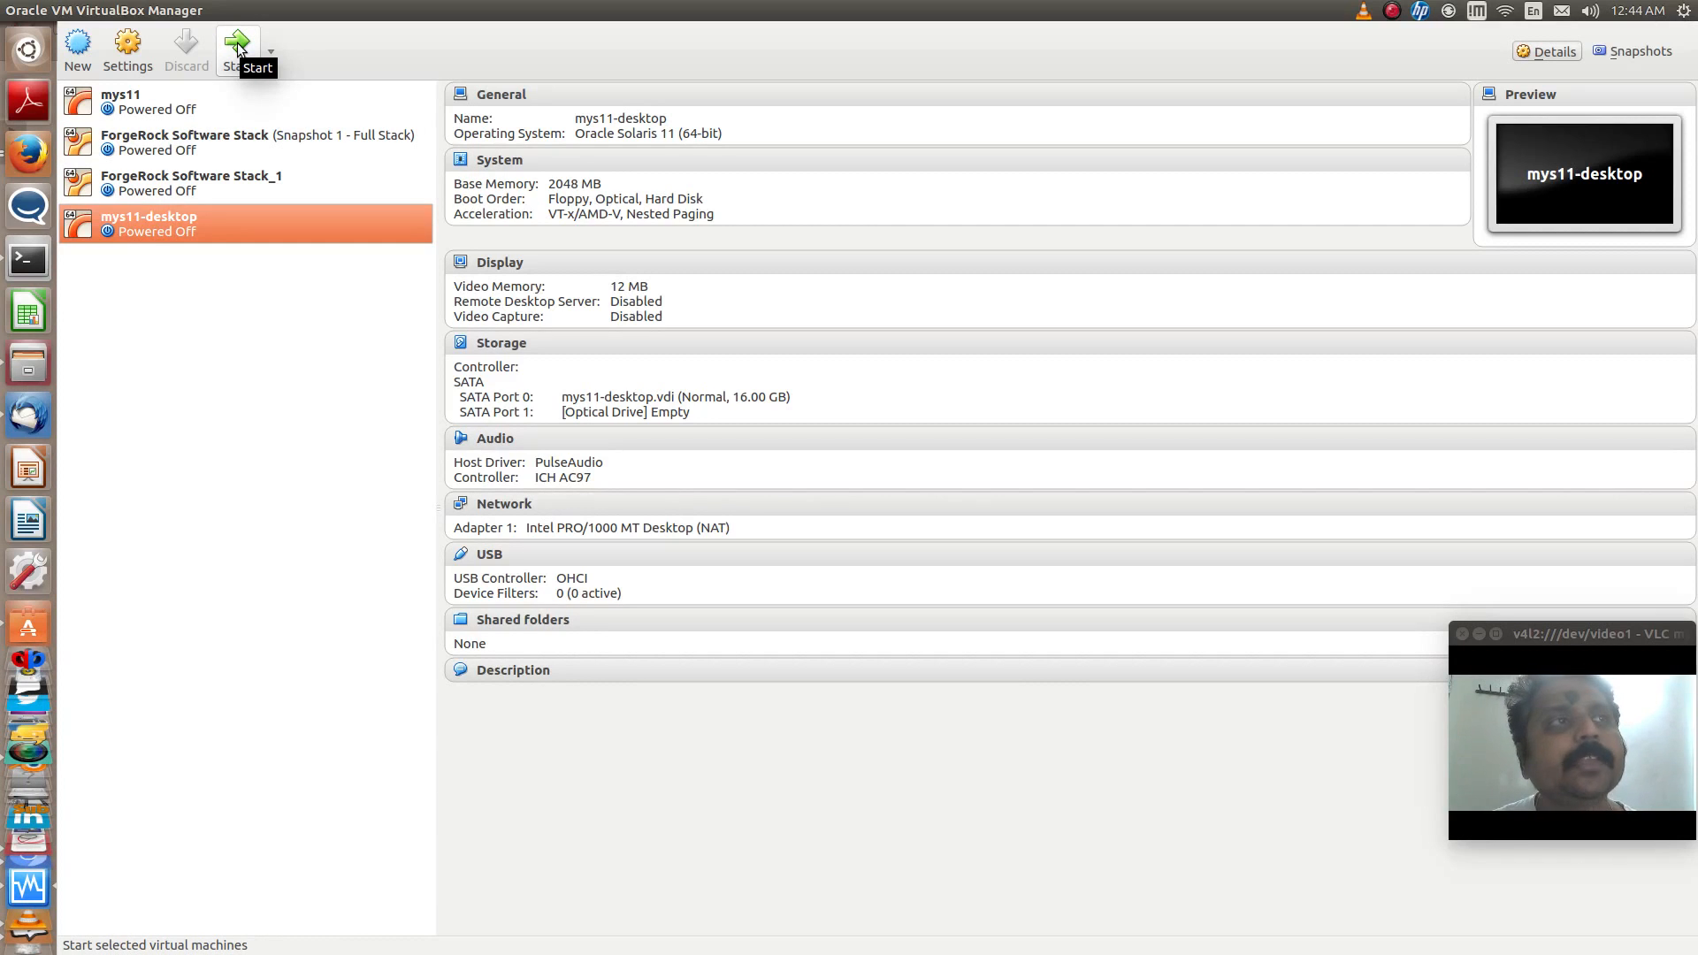
- Open the network settings of the mys11-desktop machine and inspect Adapters 1 to 4
click(121, 66)
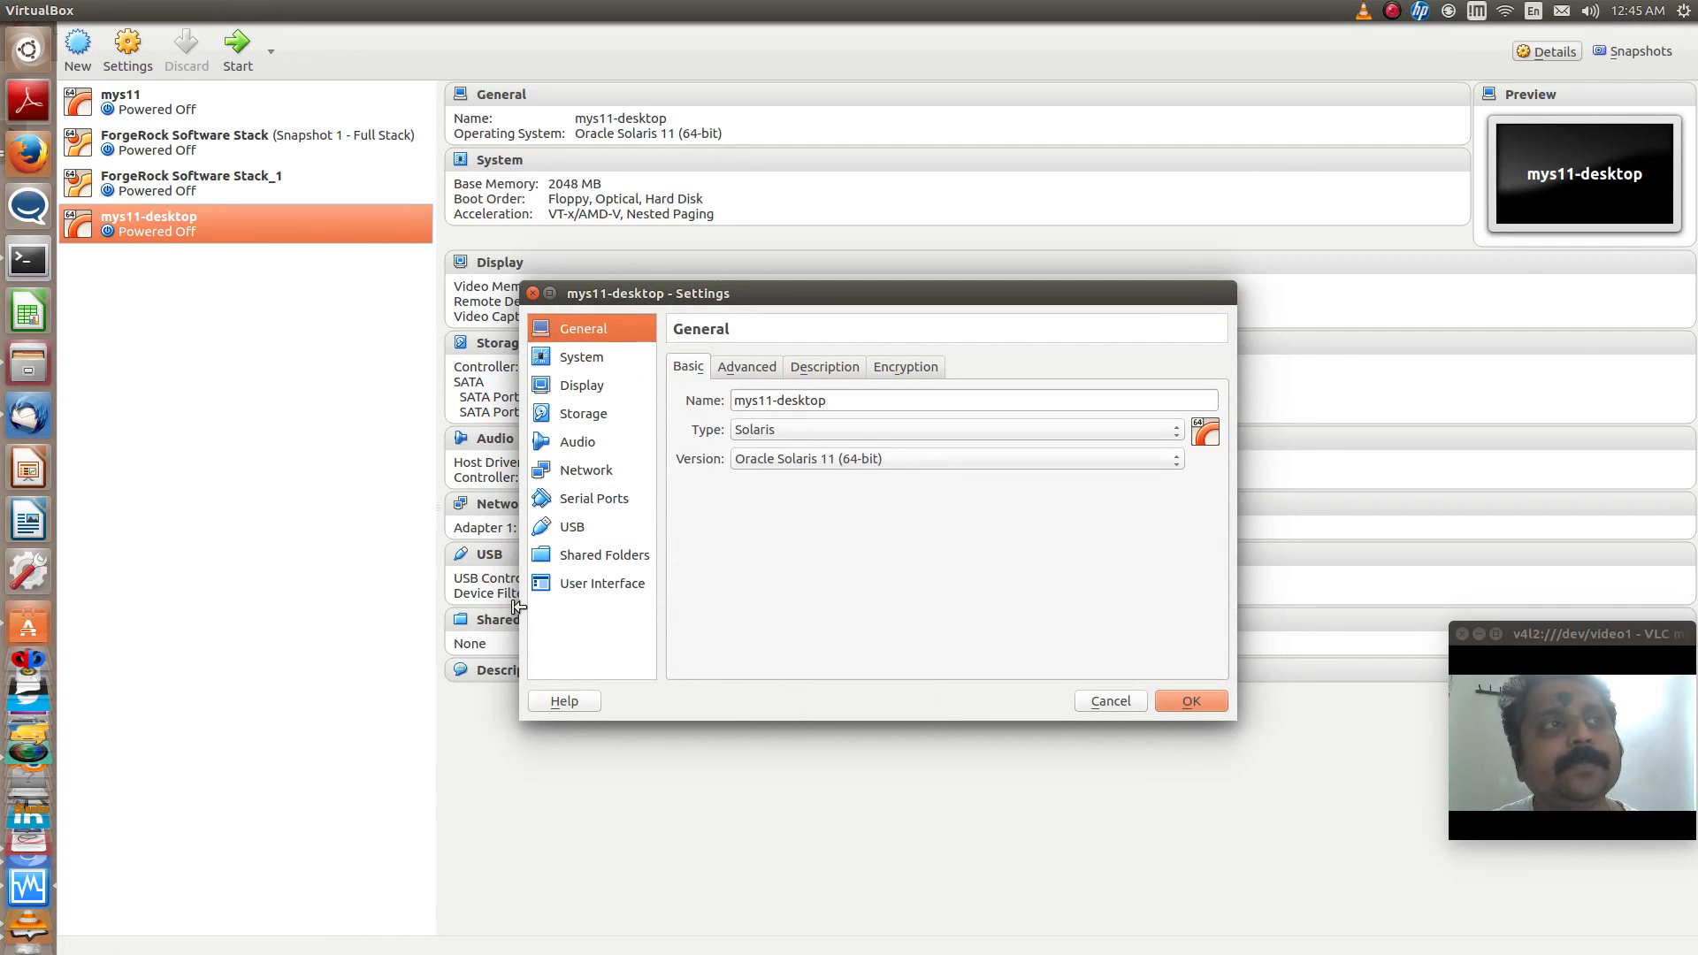
click(601, 470)
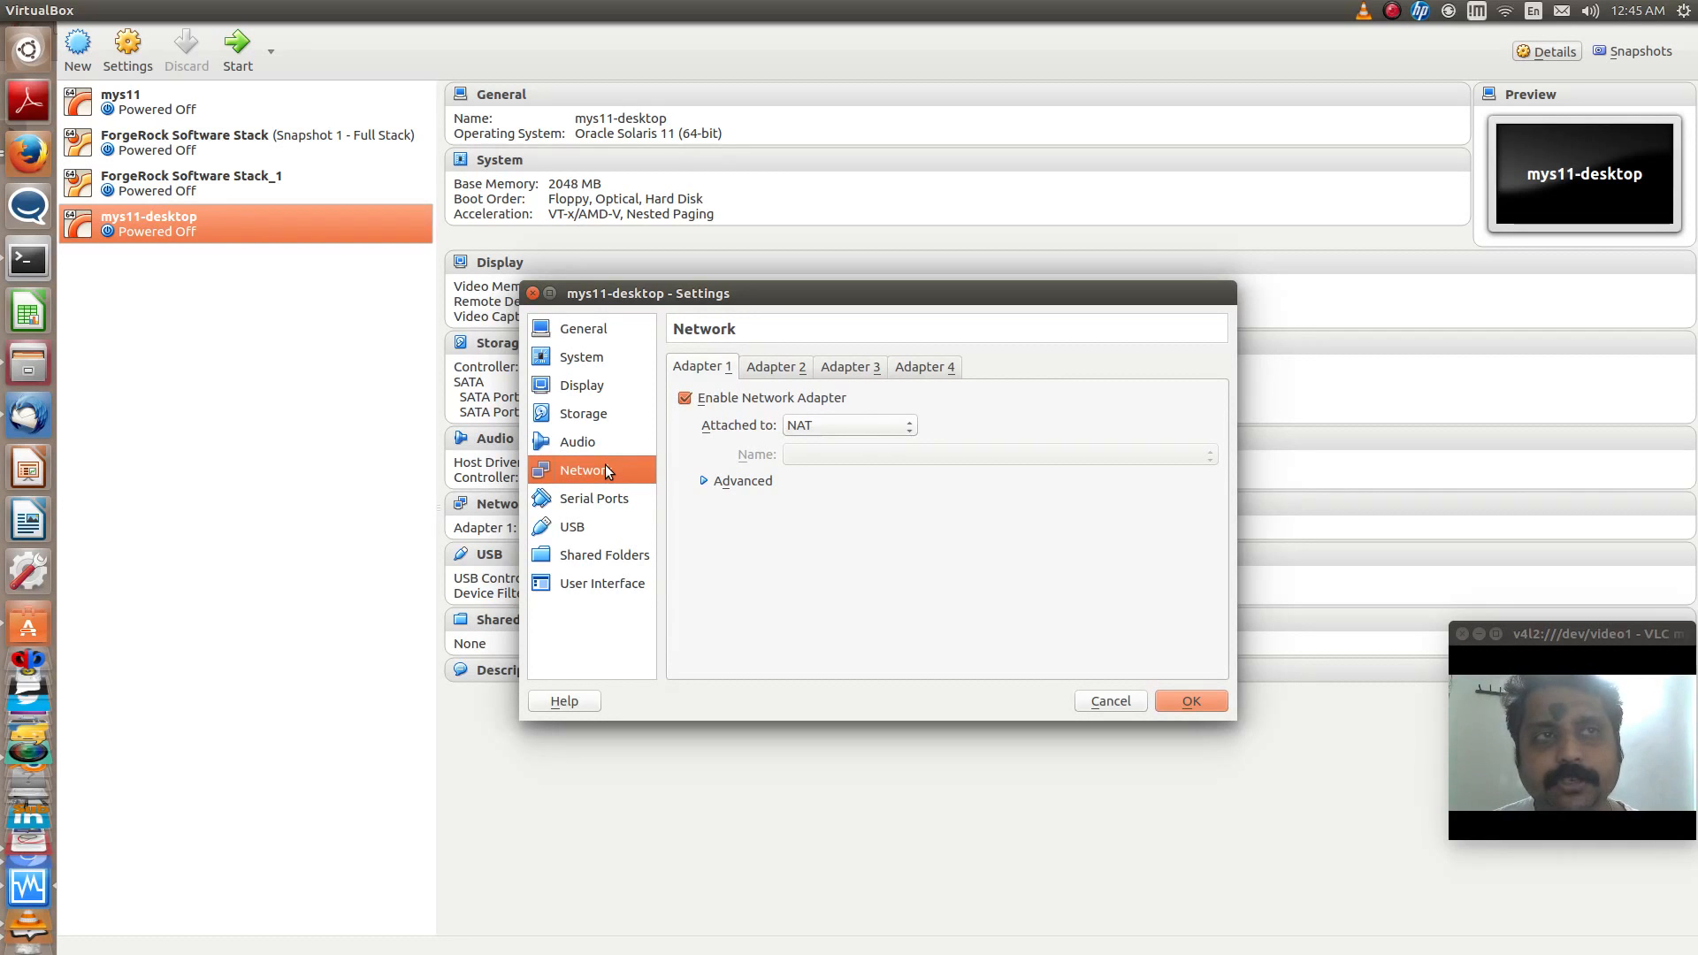
click(795, 368)
click(832, 374)
click(896, 372)
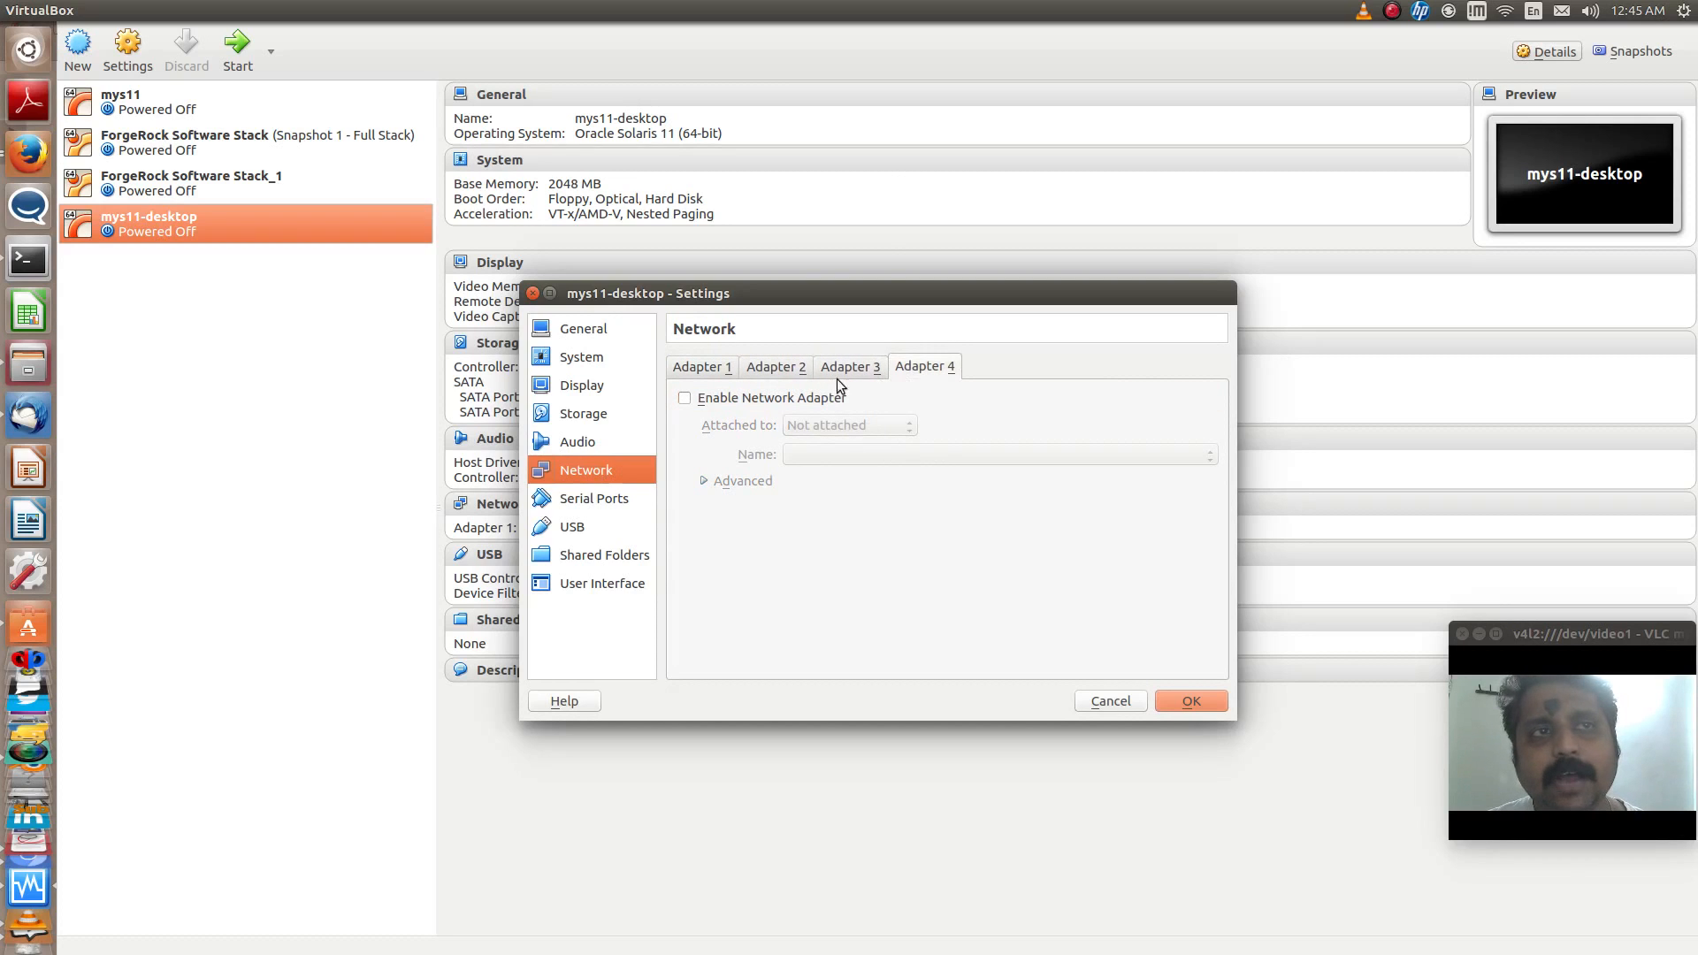
click(768, 373)
click(837, 372)
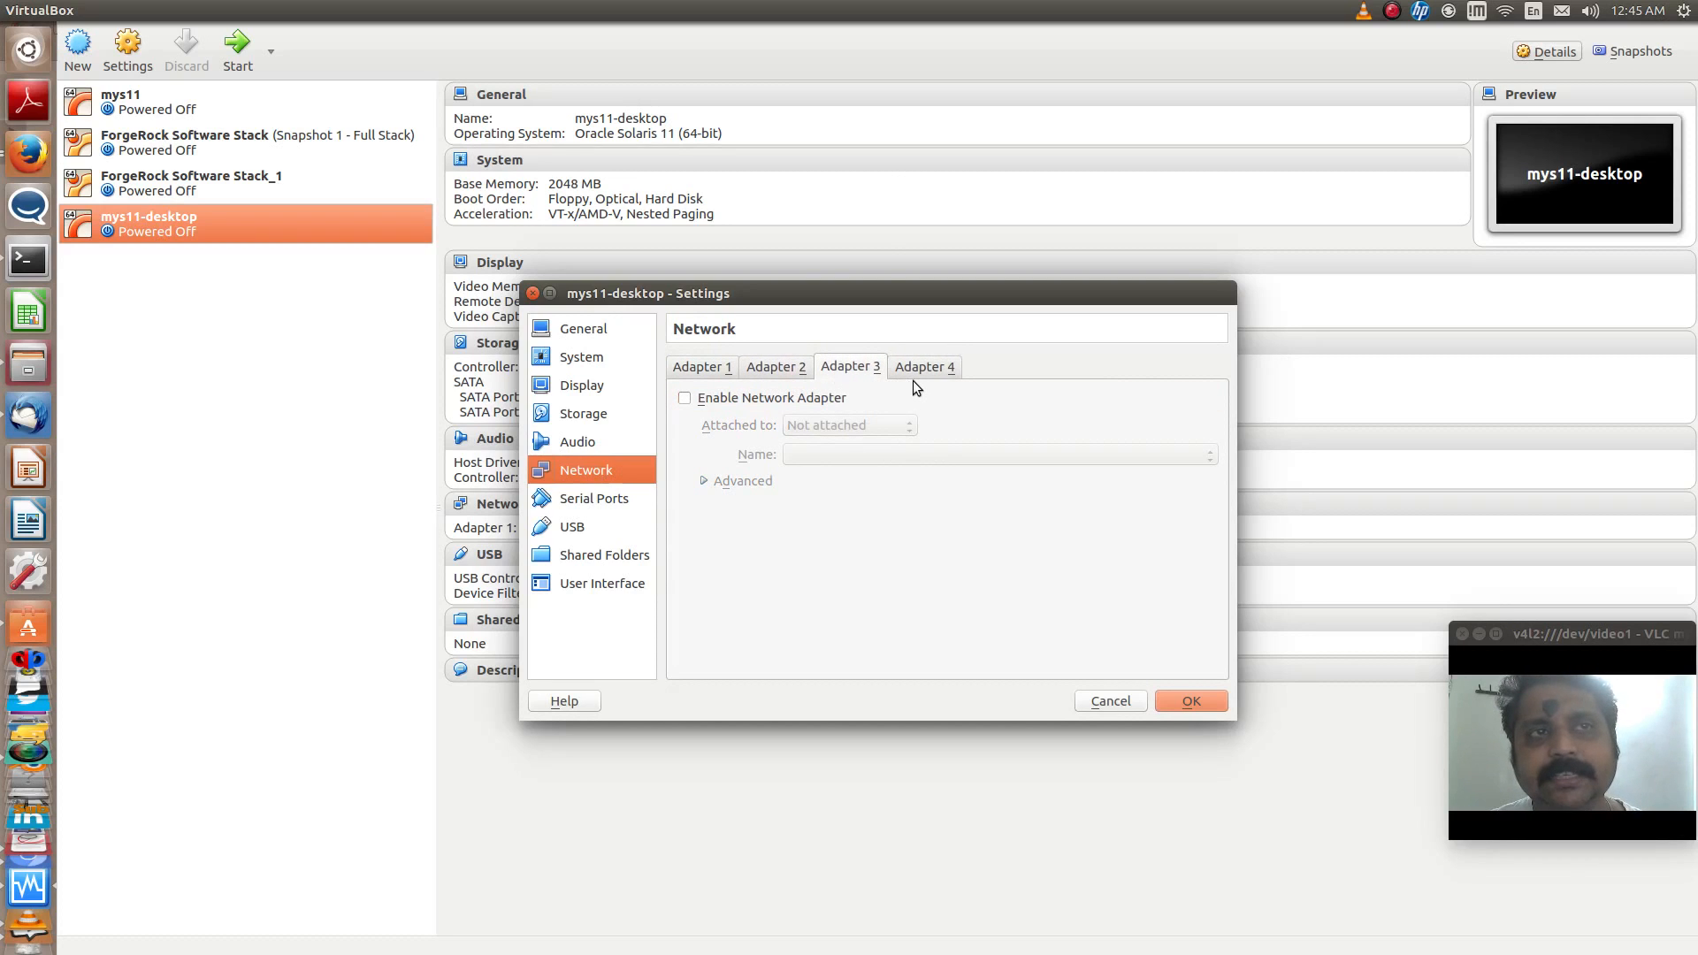
click(916, 373)
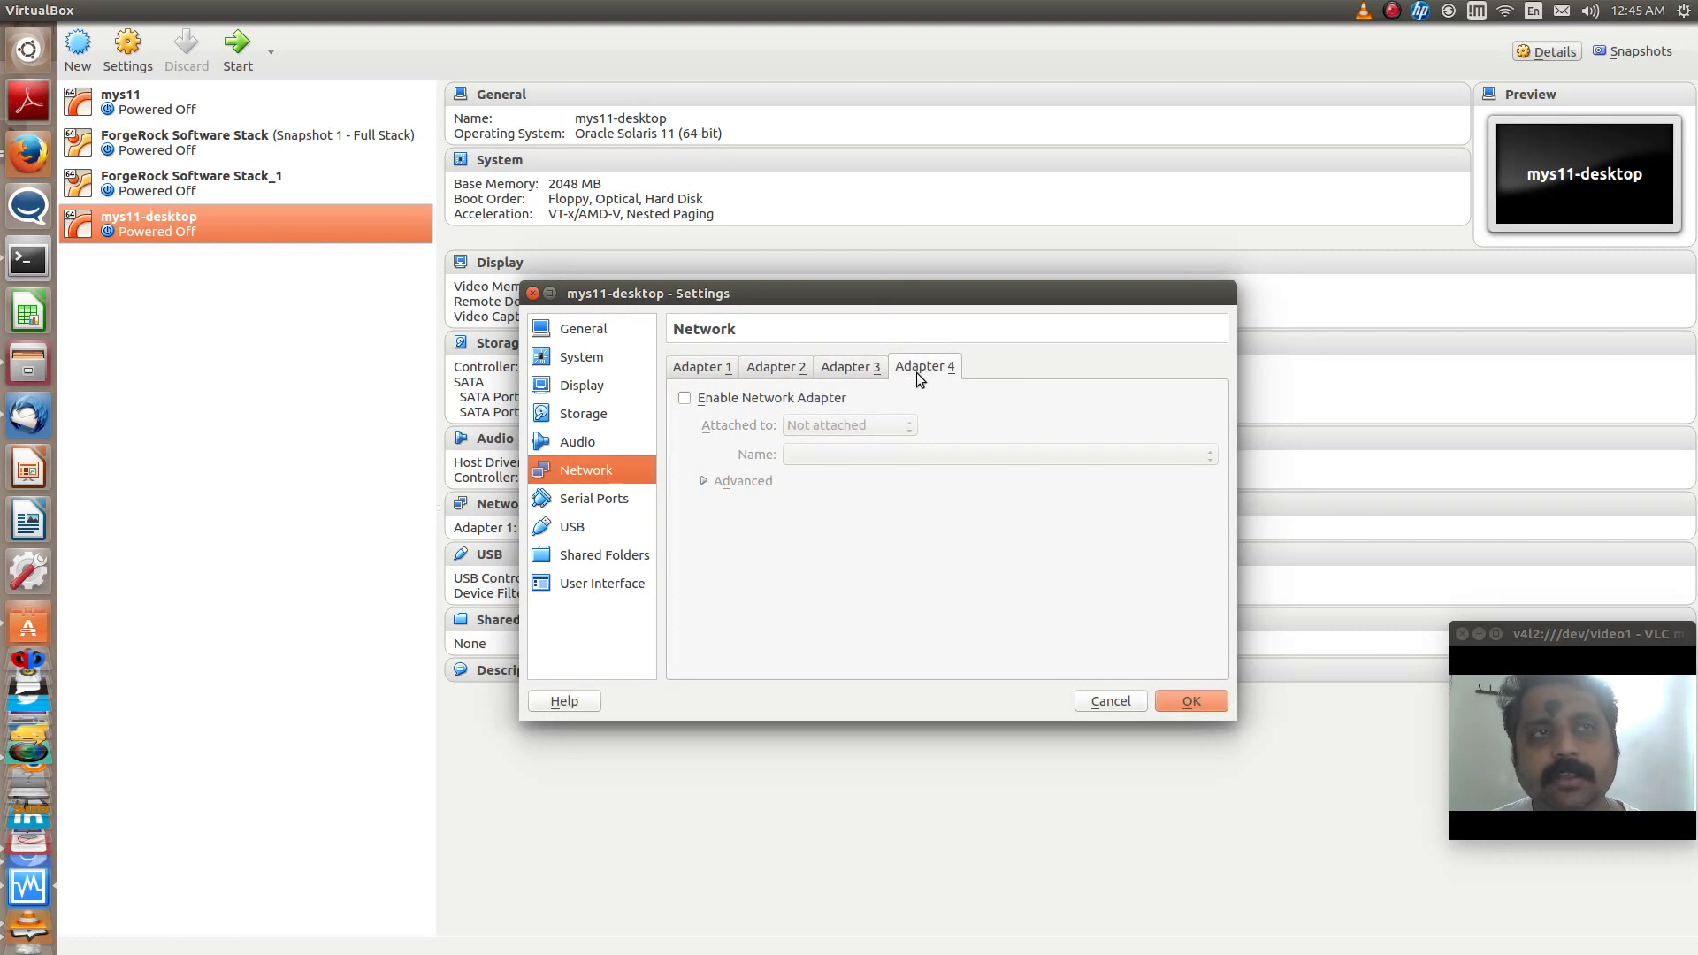
click(734, 366)
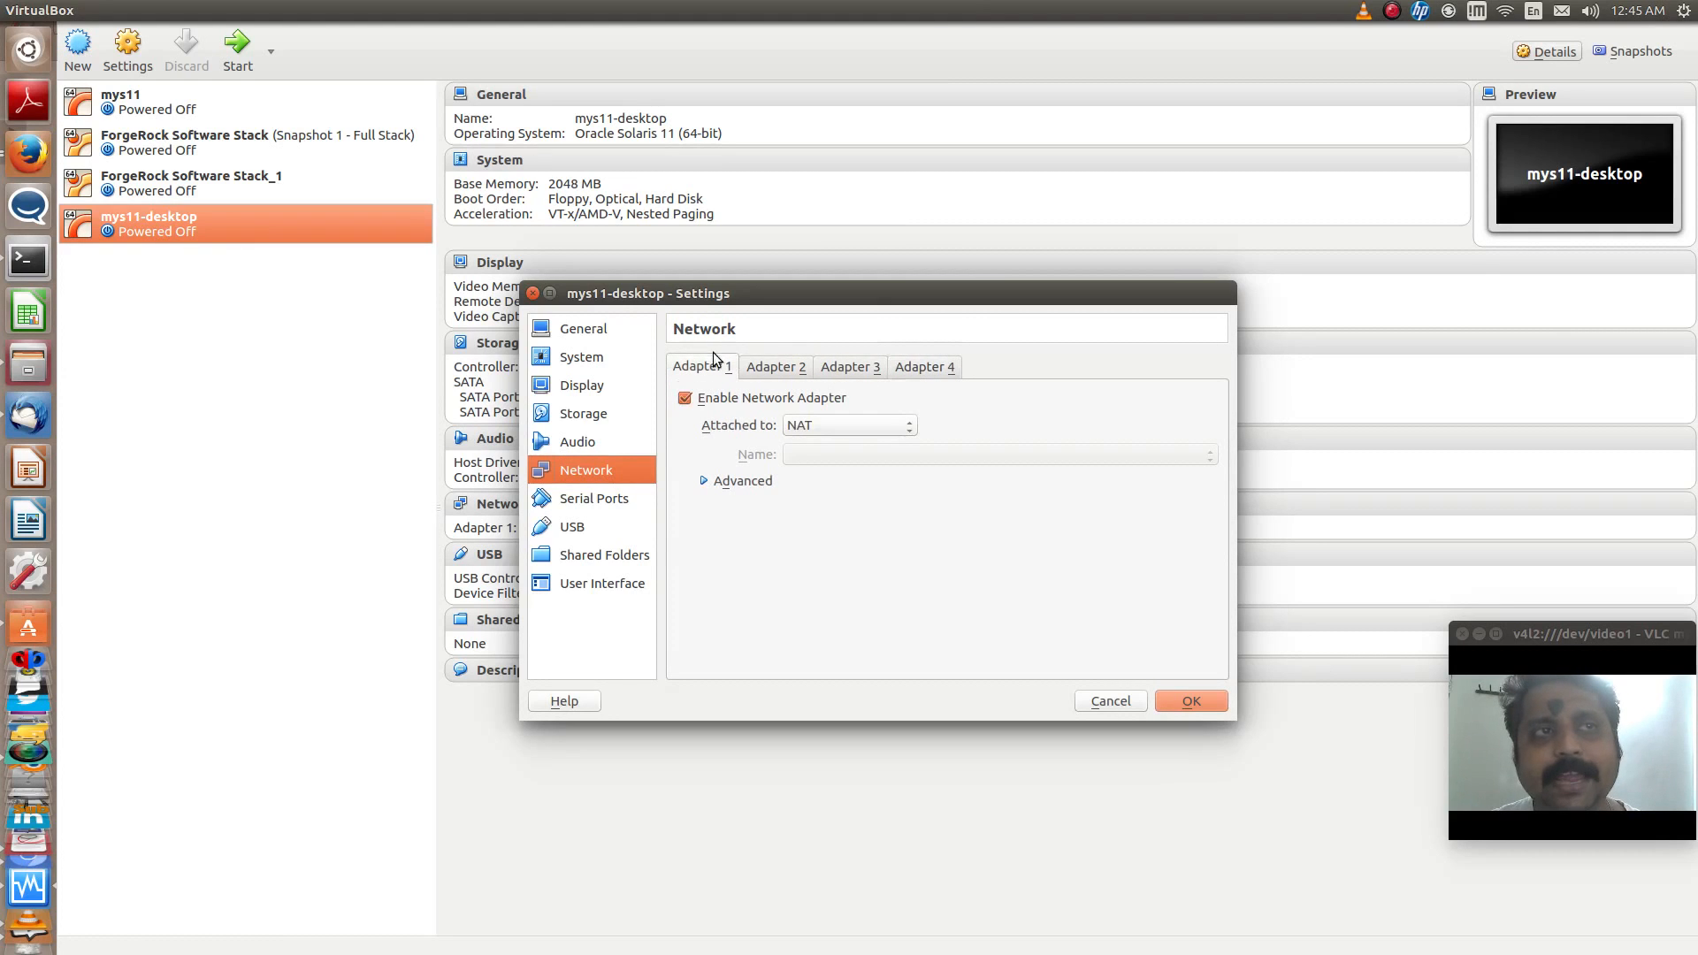
- Try attaching network Adapter 1 to Internal Network, and return it to NAT
click(831, 429)
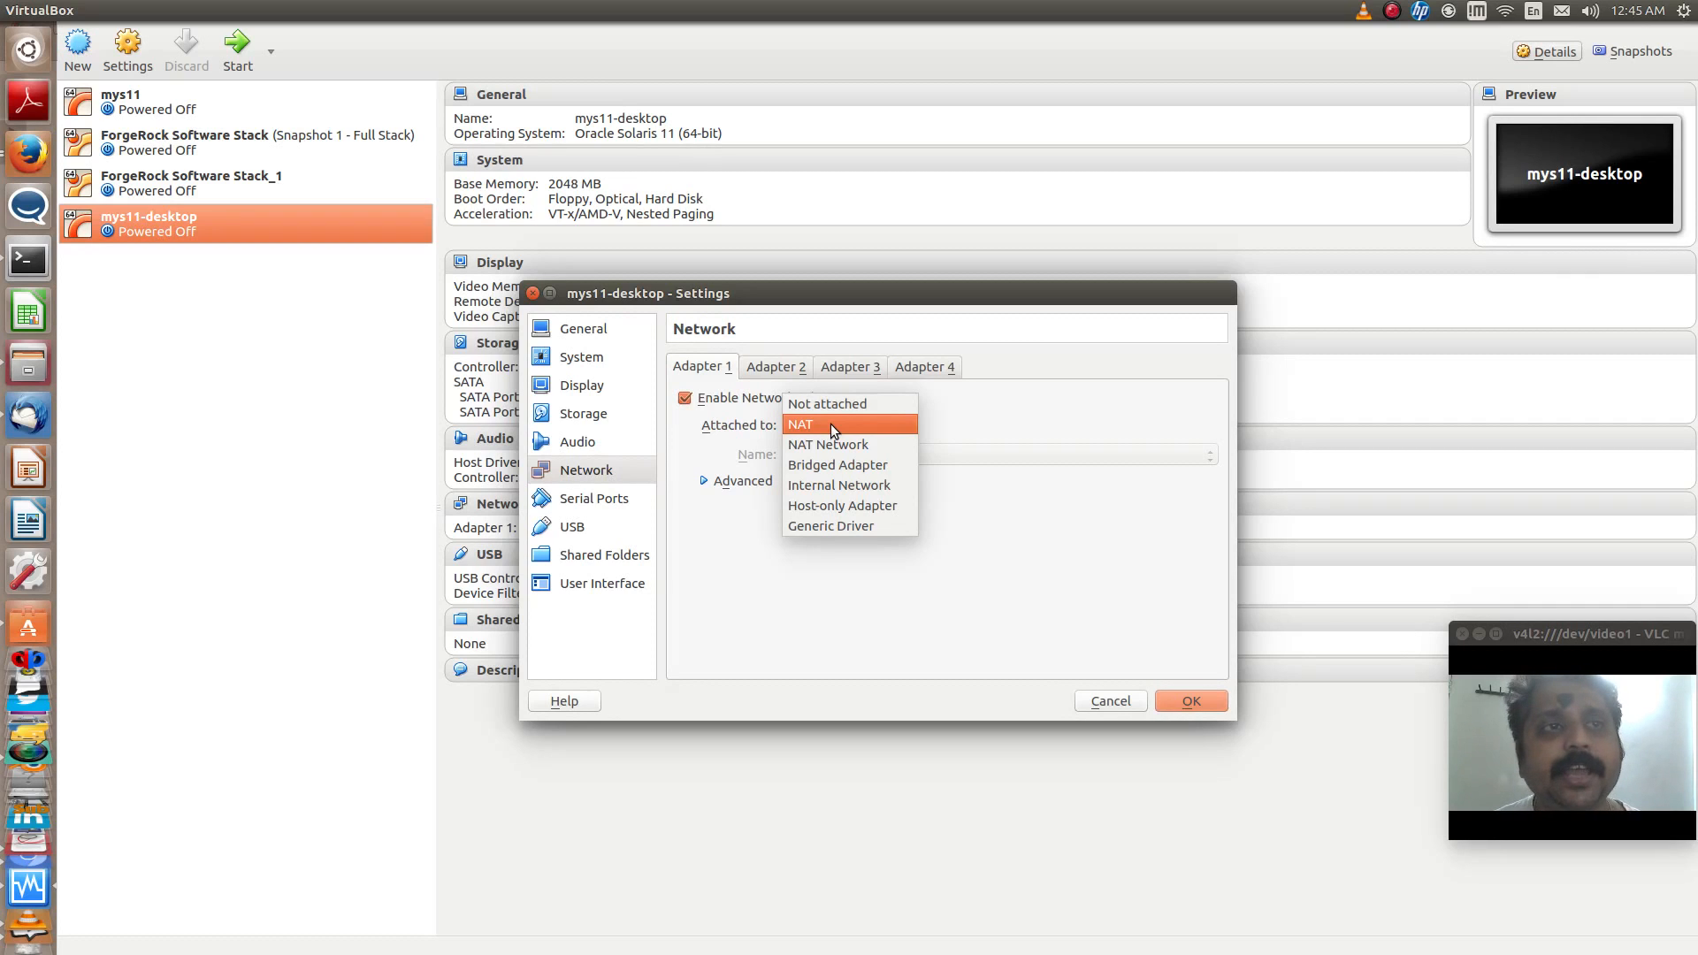
click(834, 495)
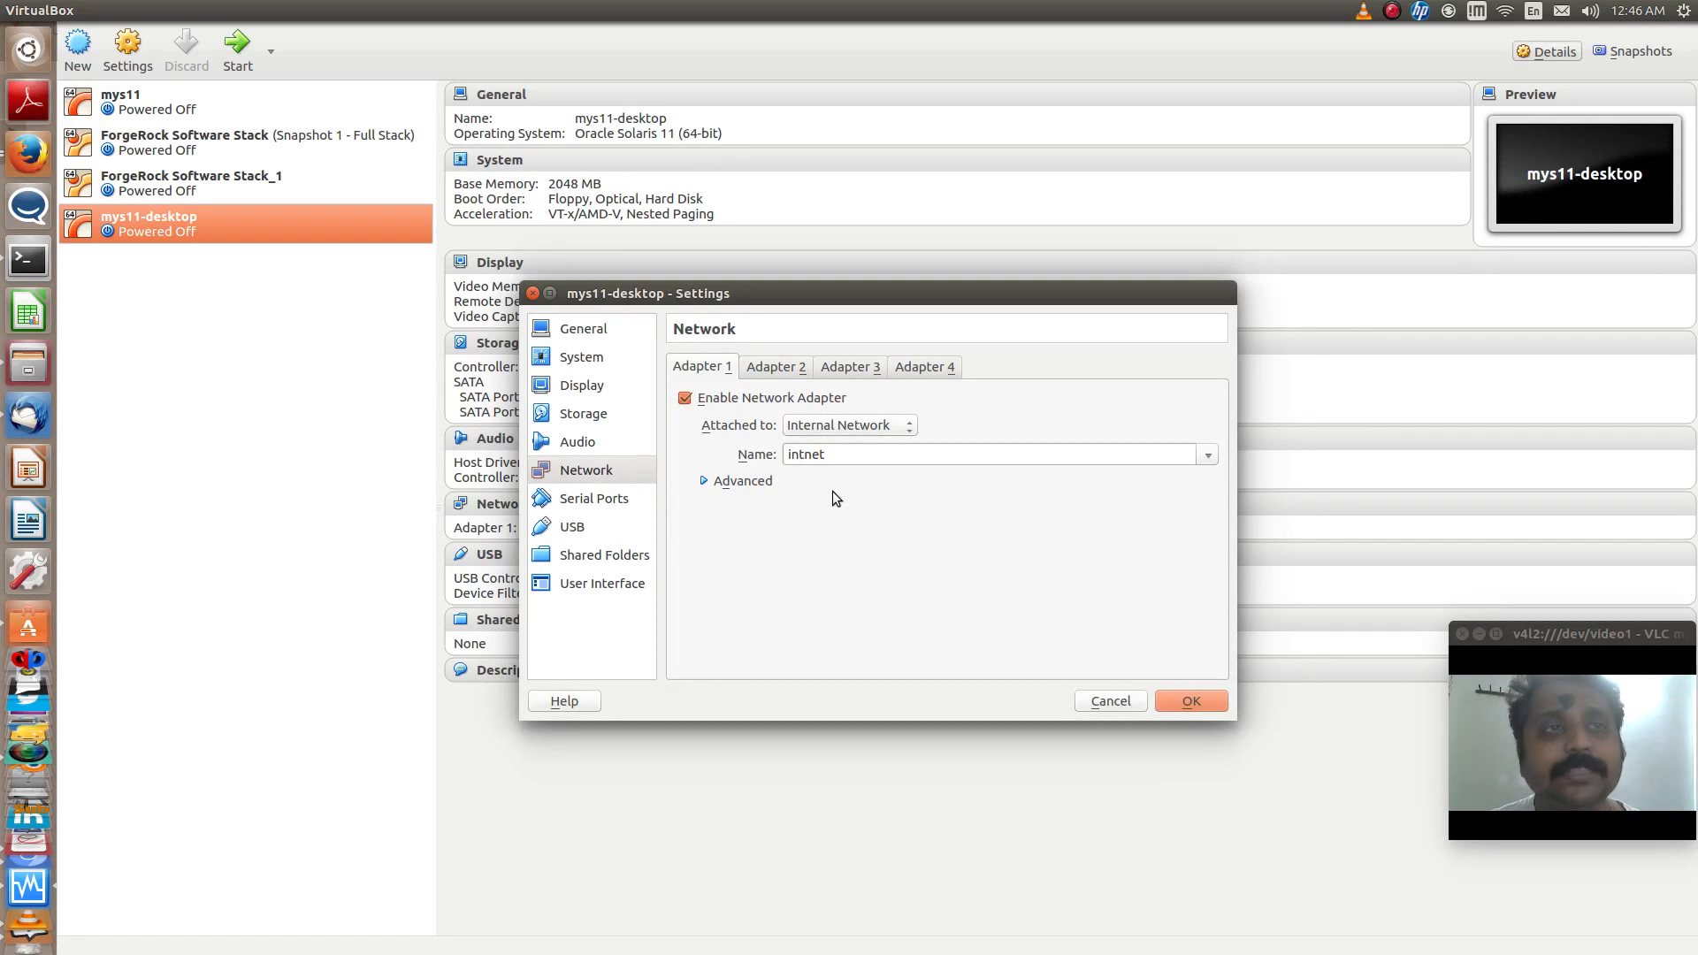
click(865, 427)
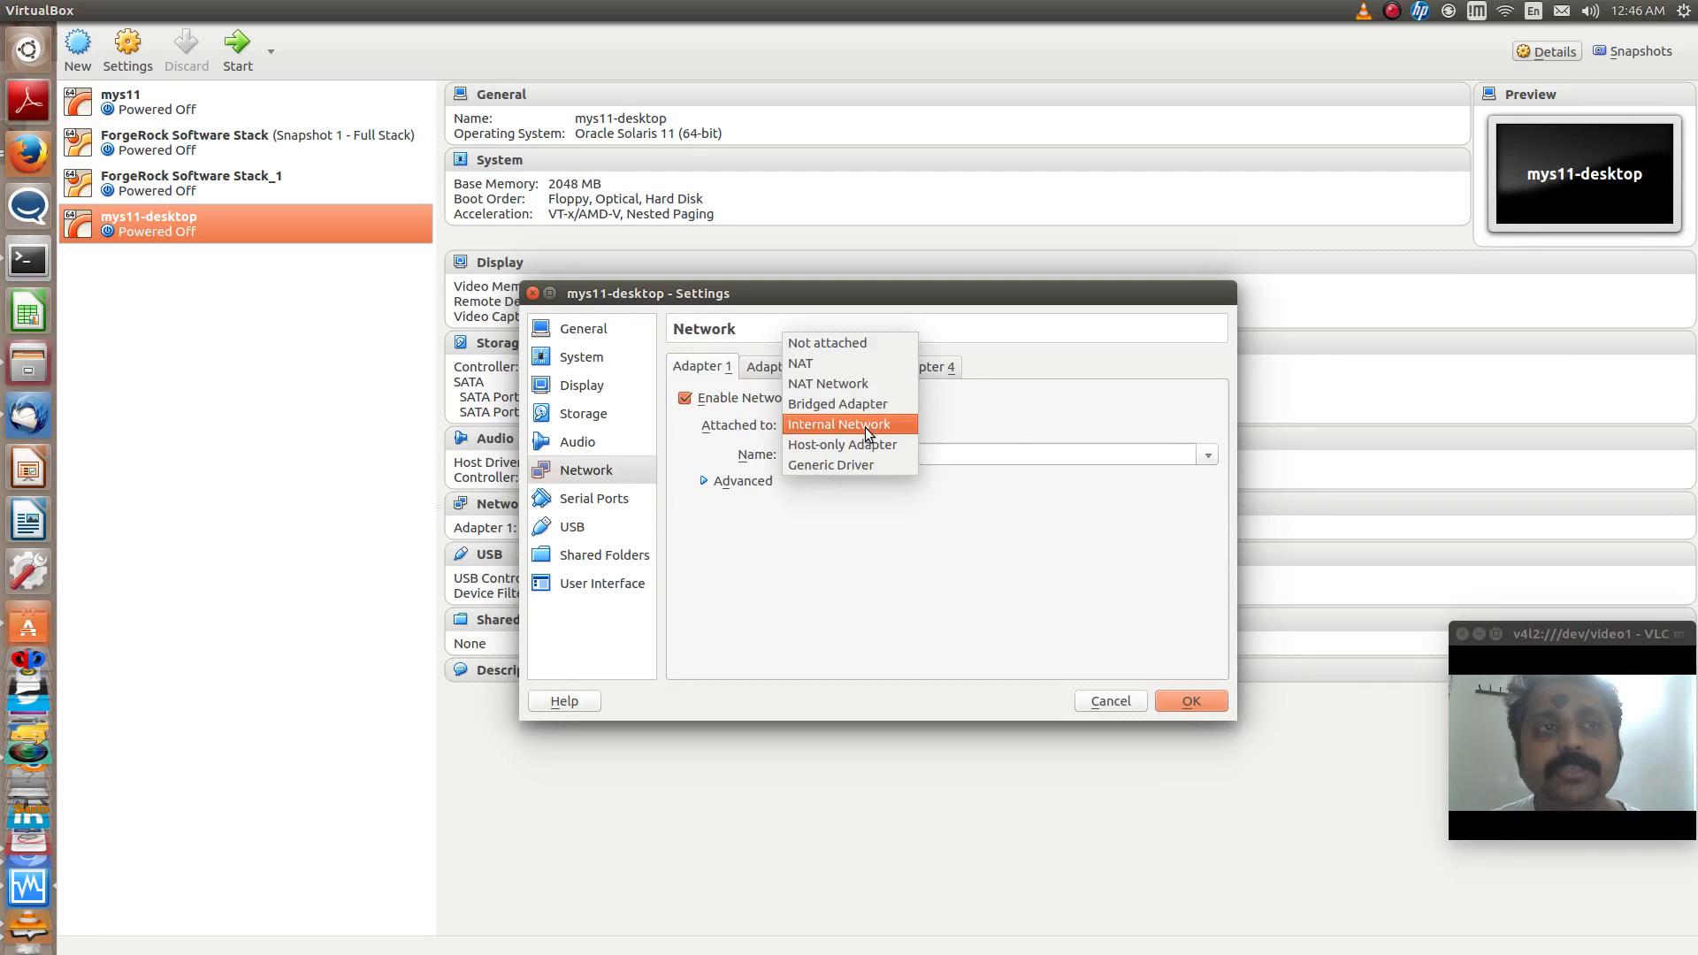
click(852, 363)
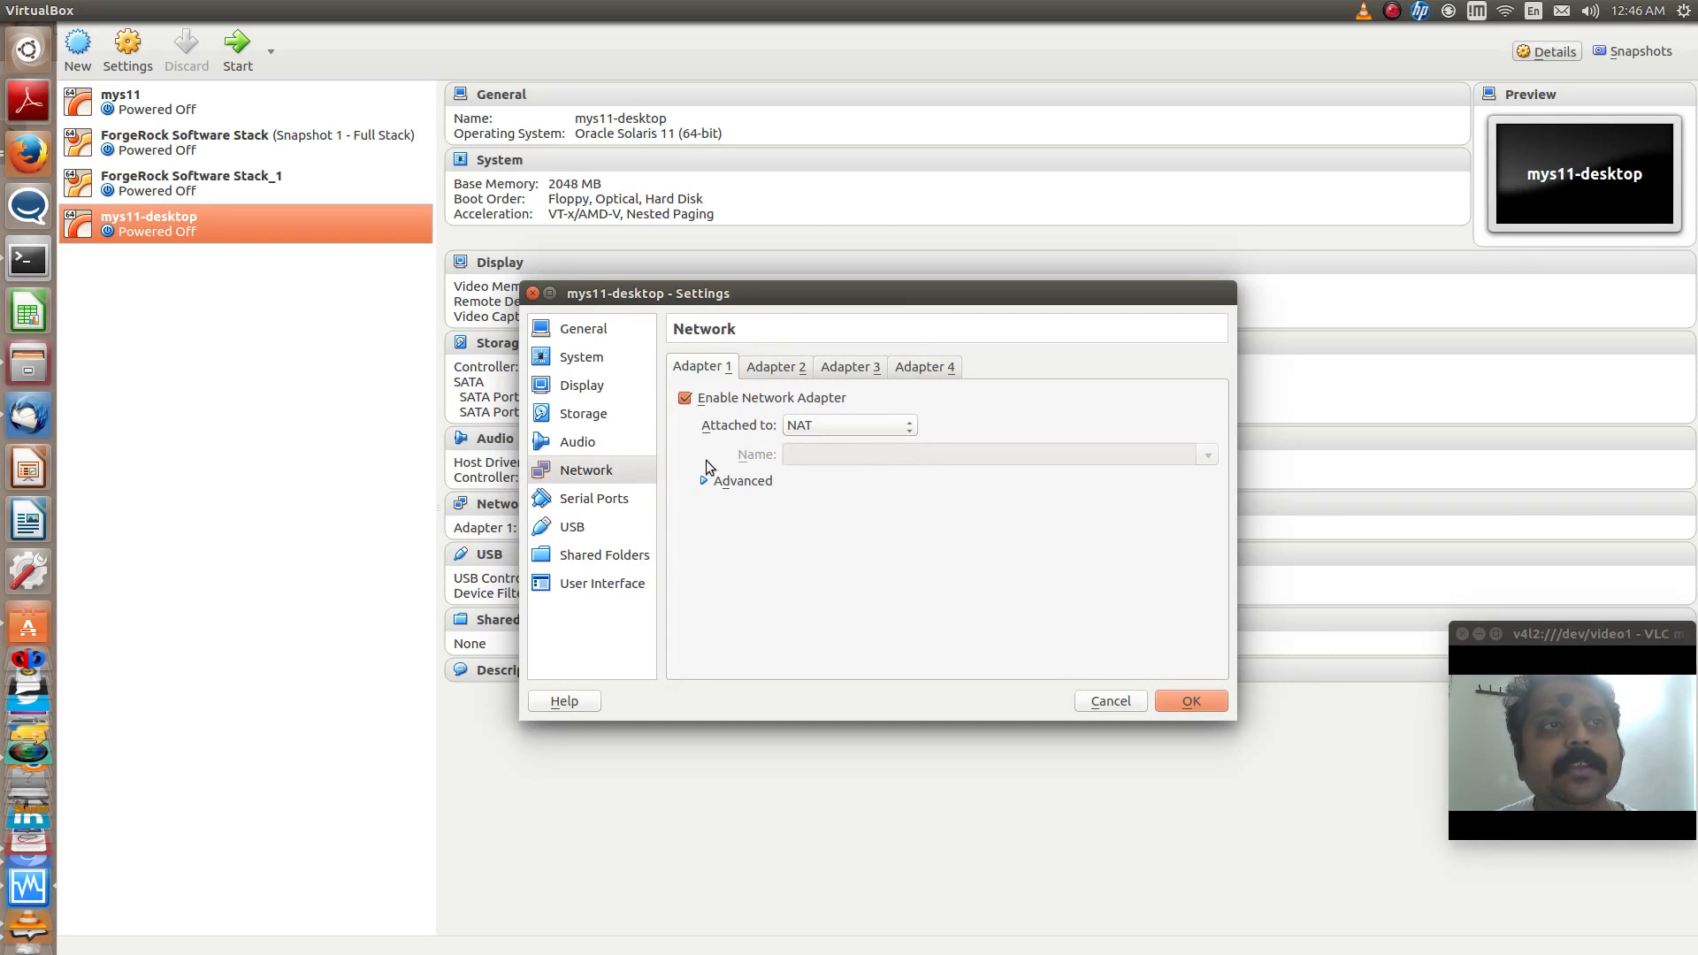
- Exclude Floppy from the boot order, place Hard Disk first and Optical second, and save the machine settings
click(569, 370)
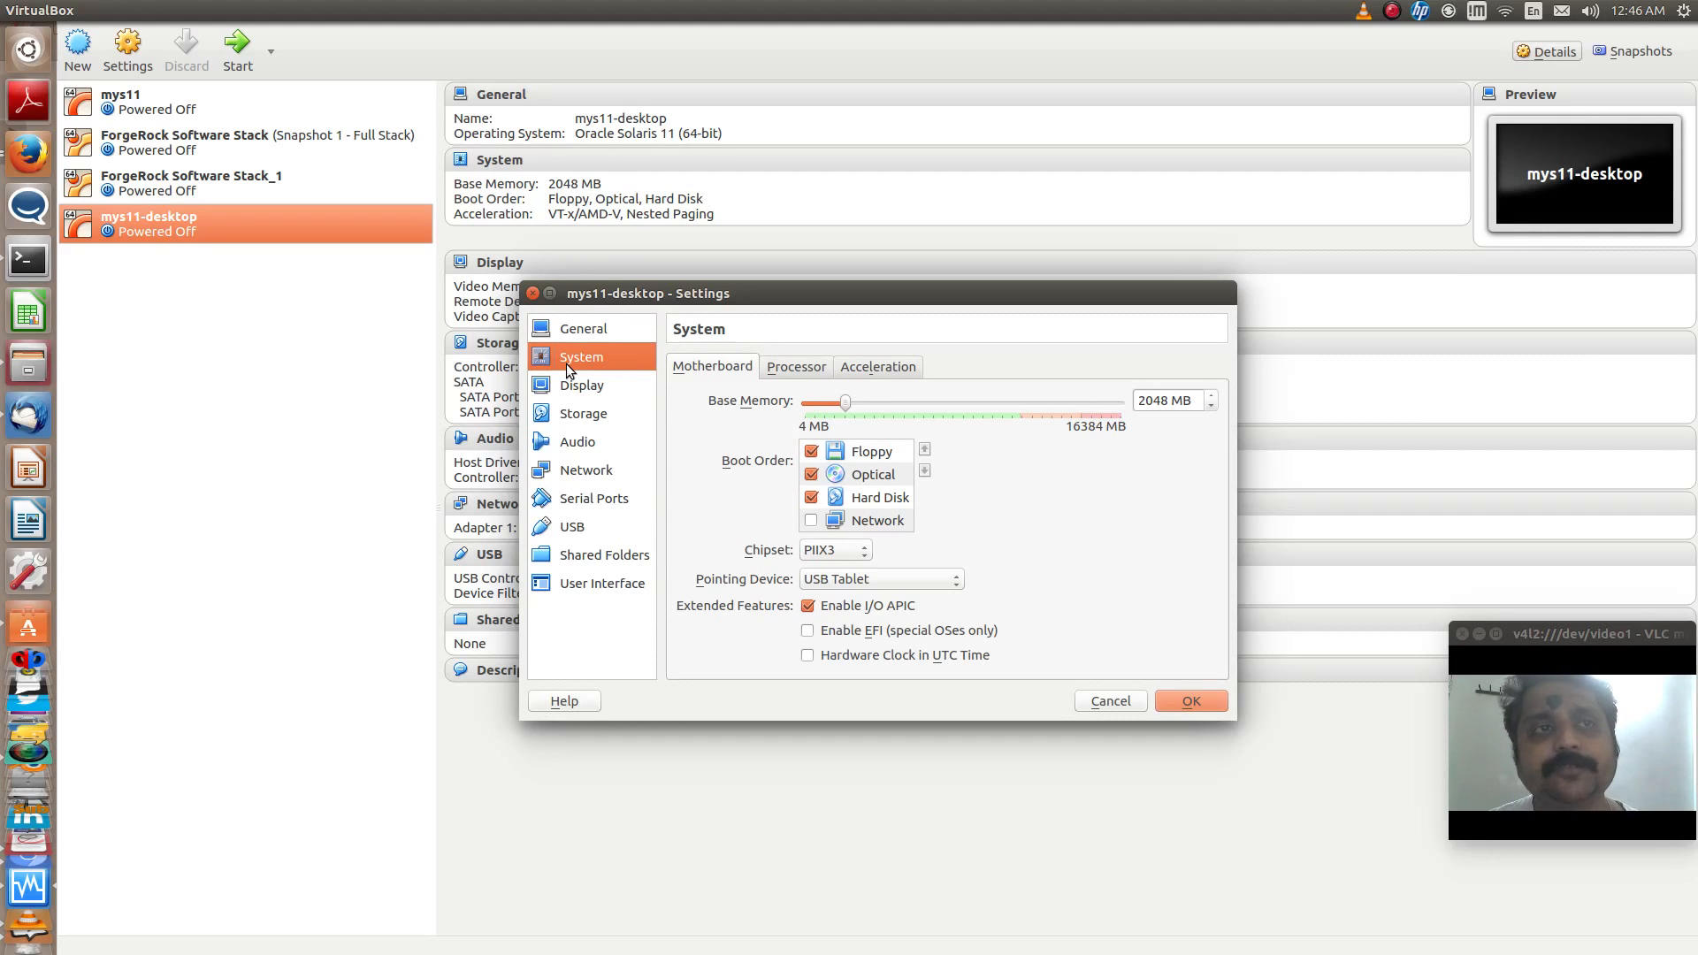
click(812, 456)
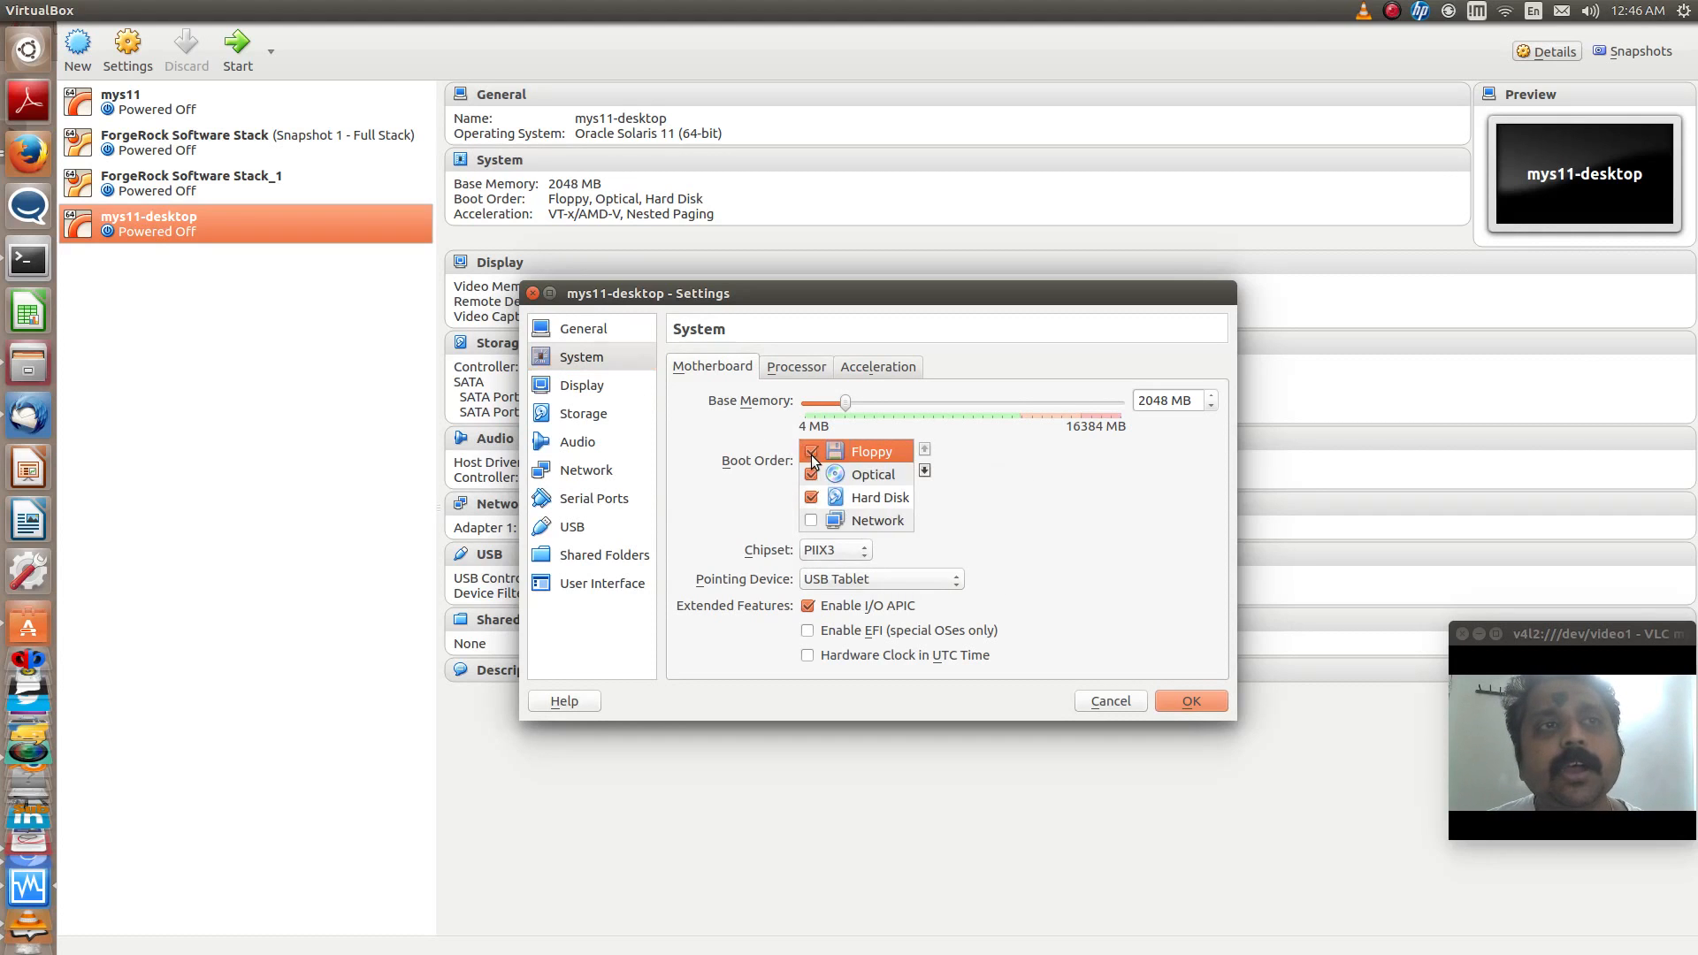
click(810, 455)
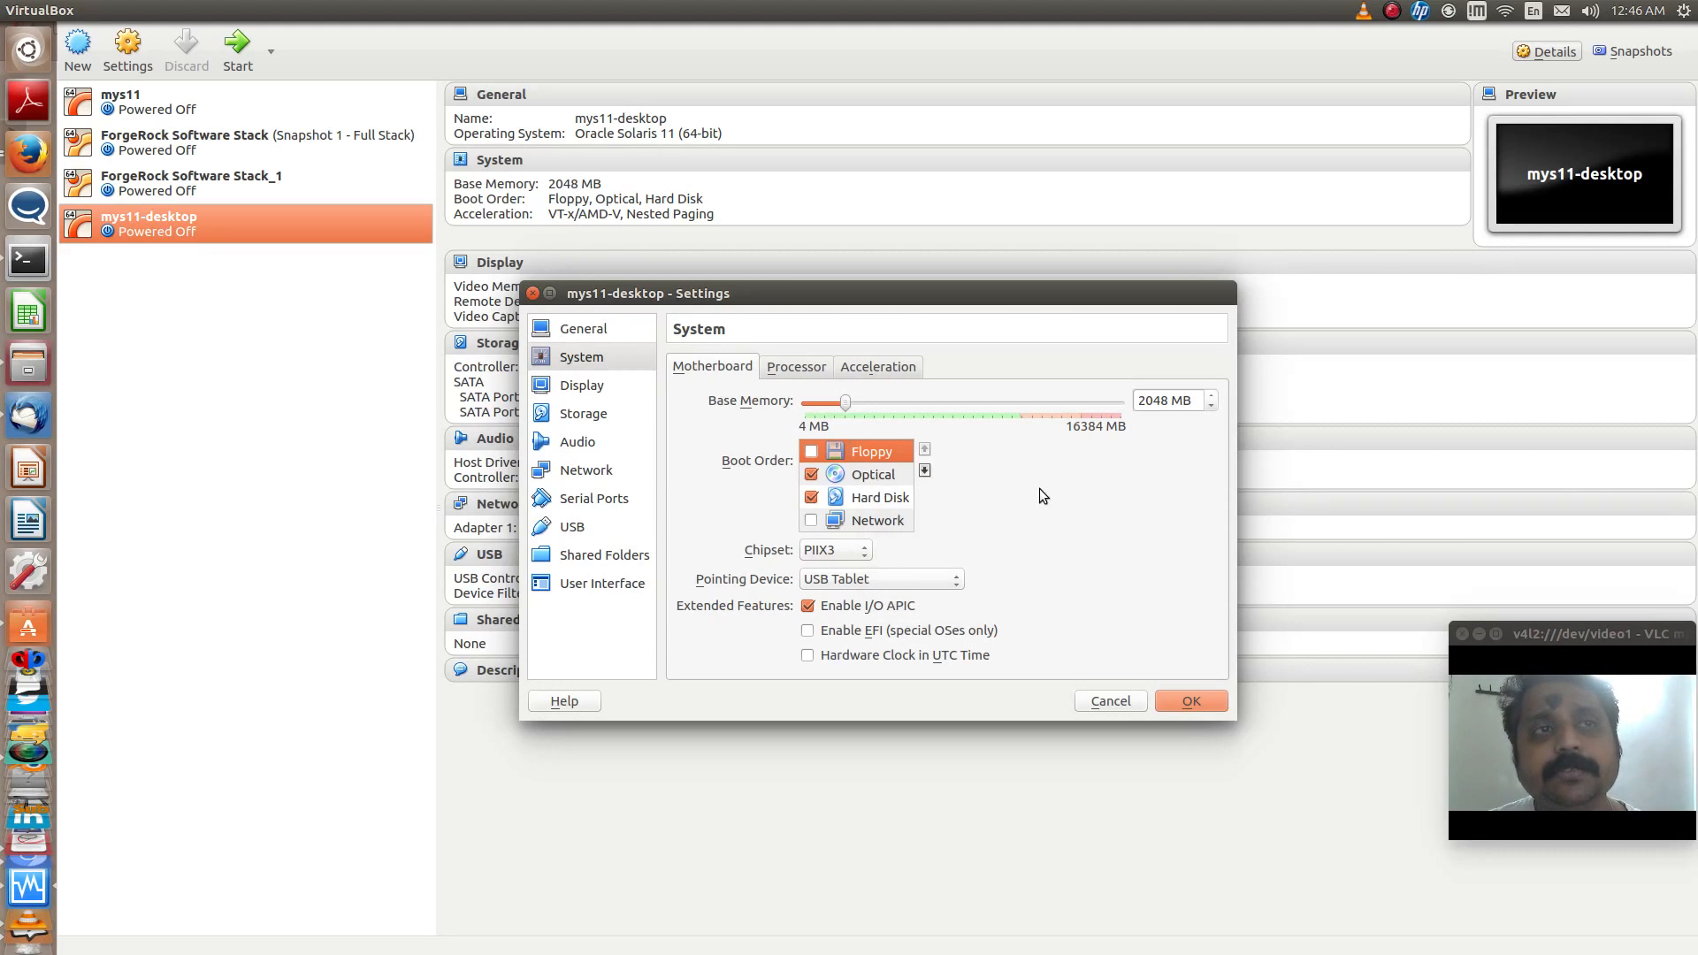
click(888, 497)
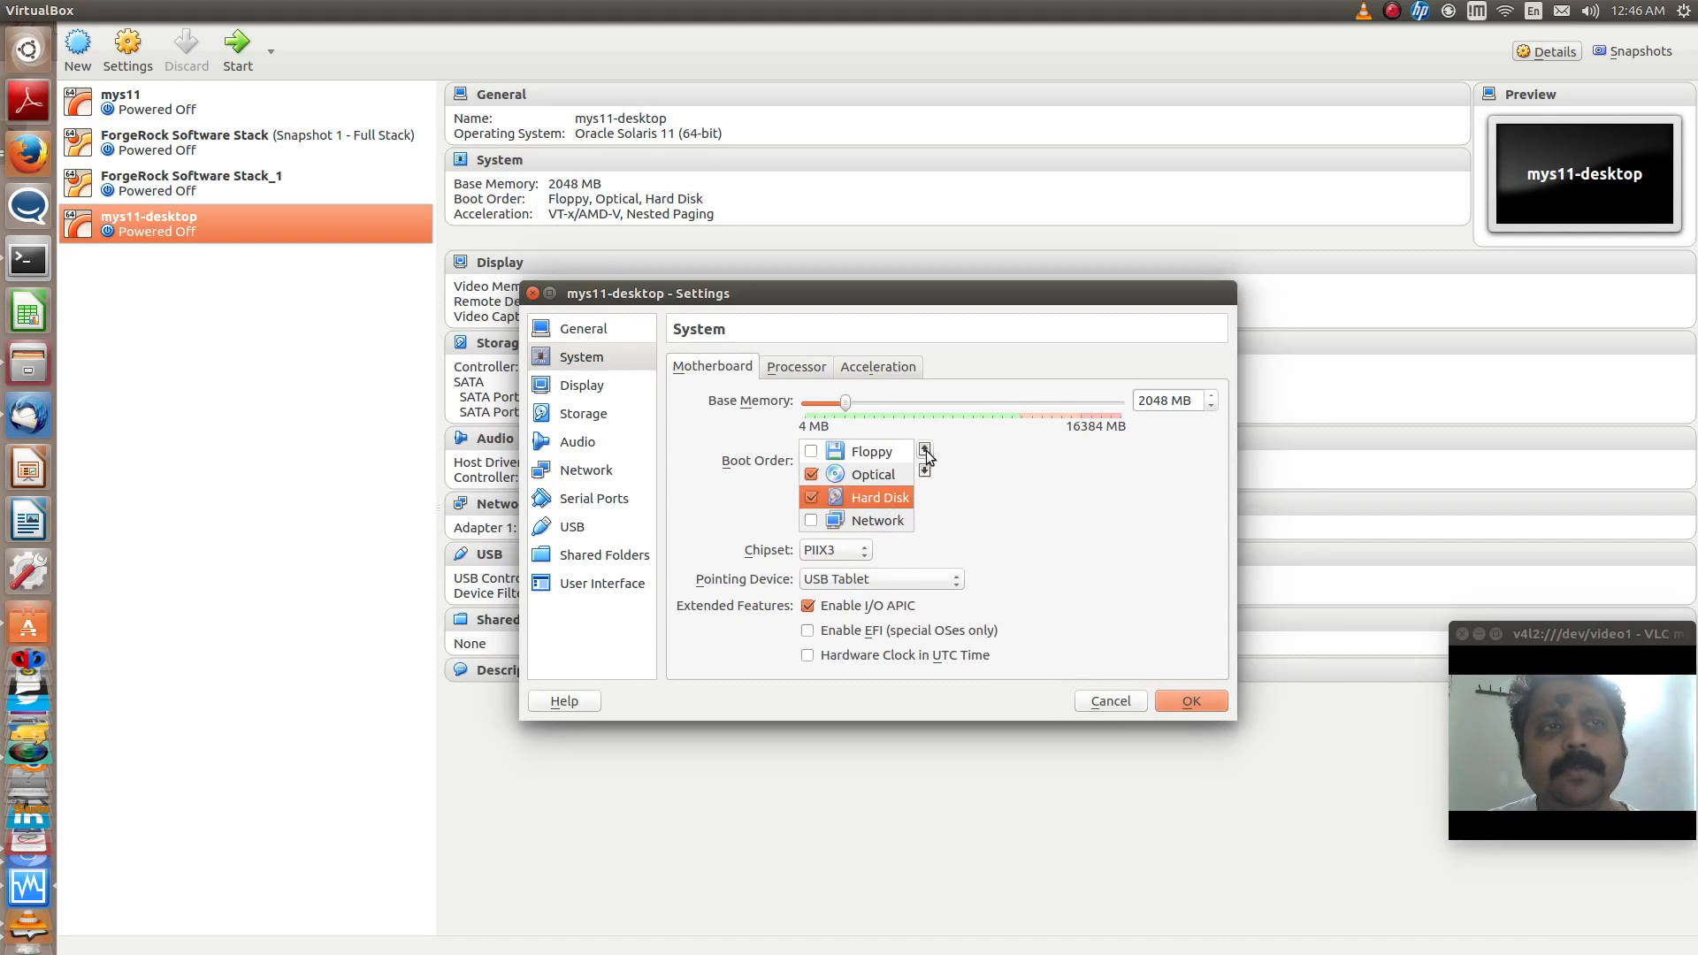
click(925, 450)
click(925, 450)
click(891, 497)
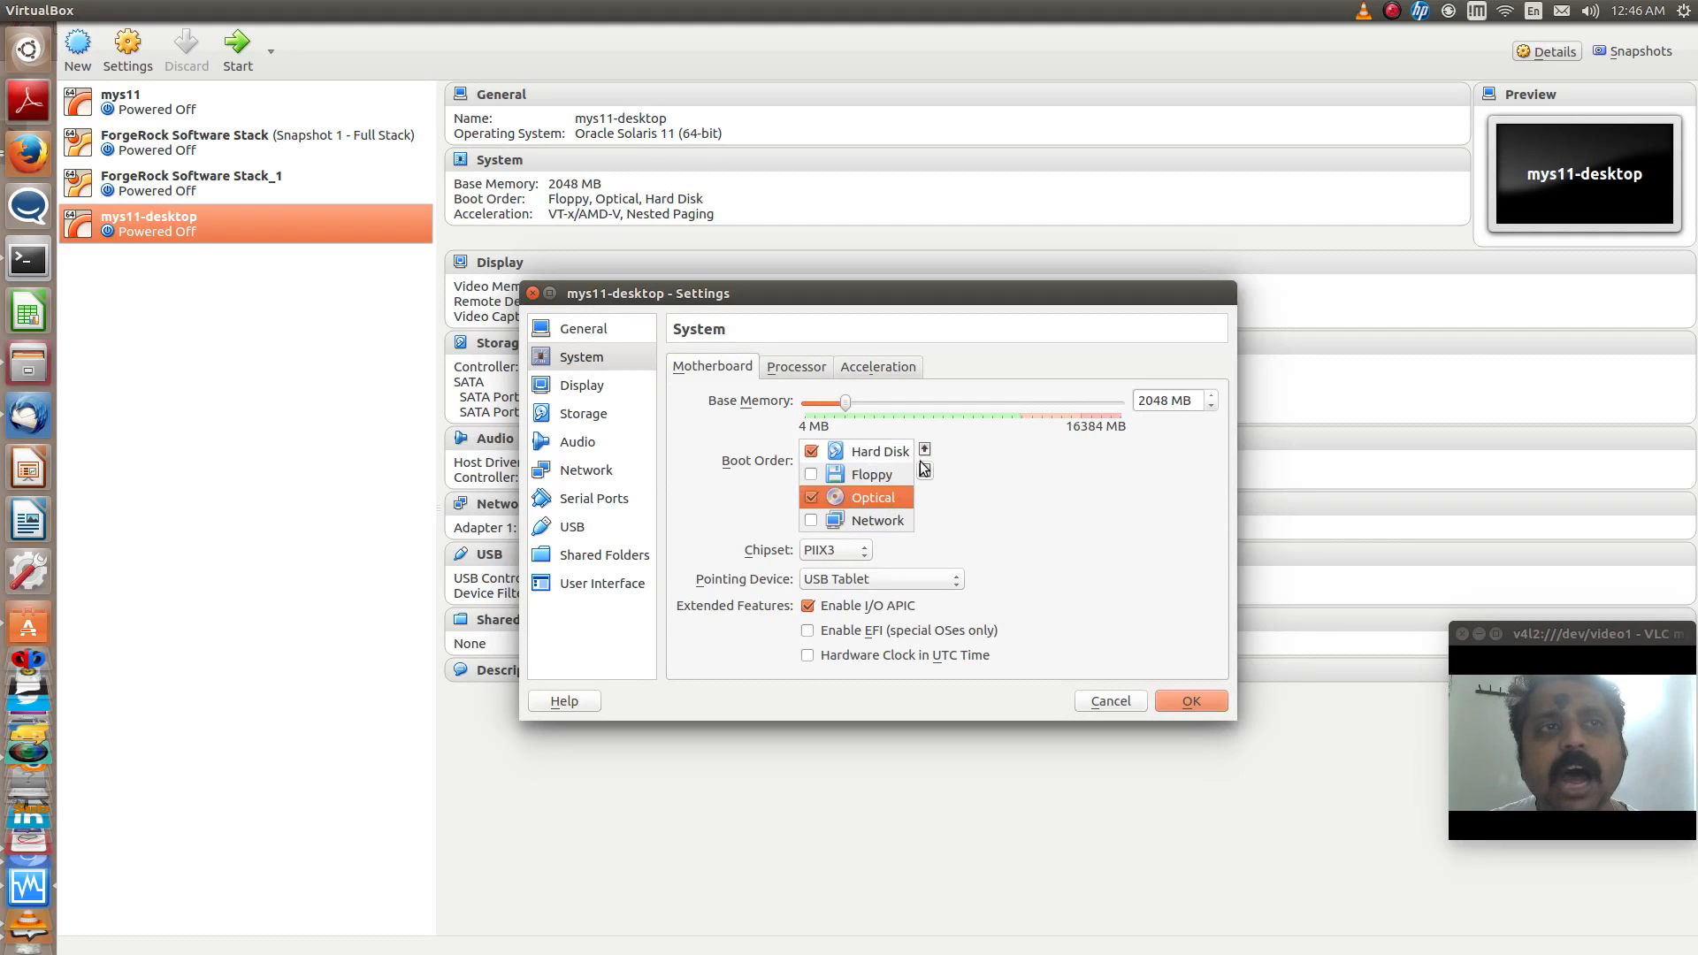
click(925, 450)
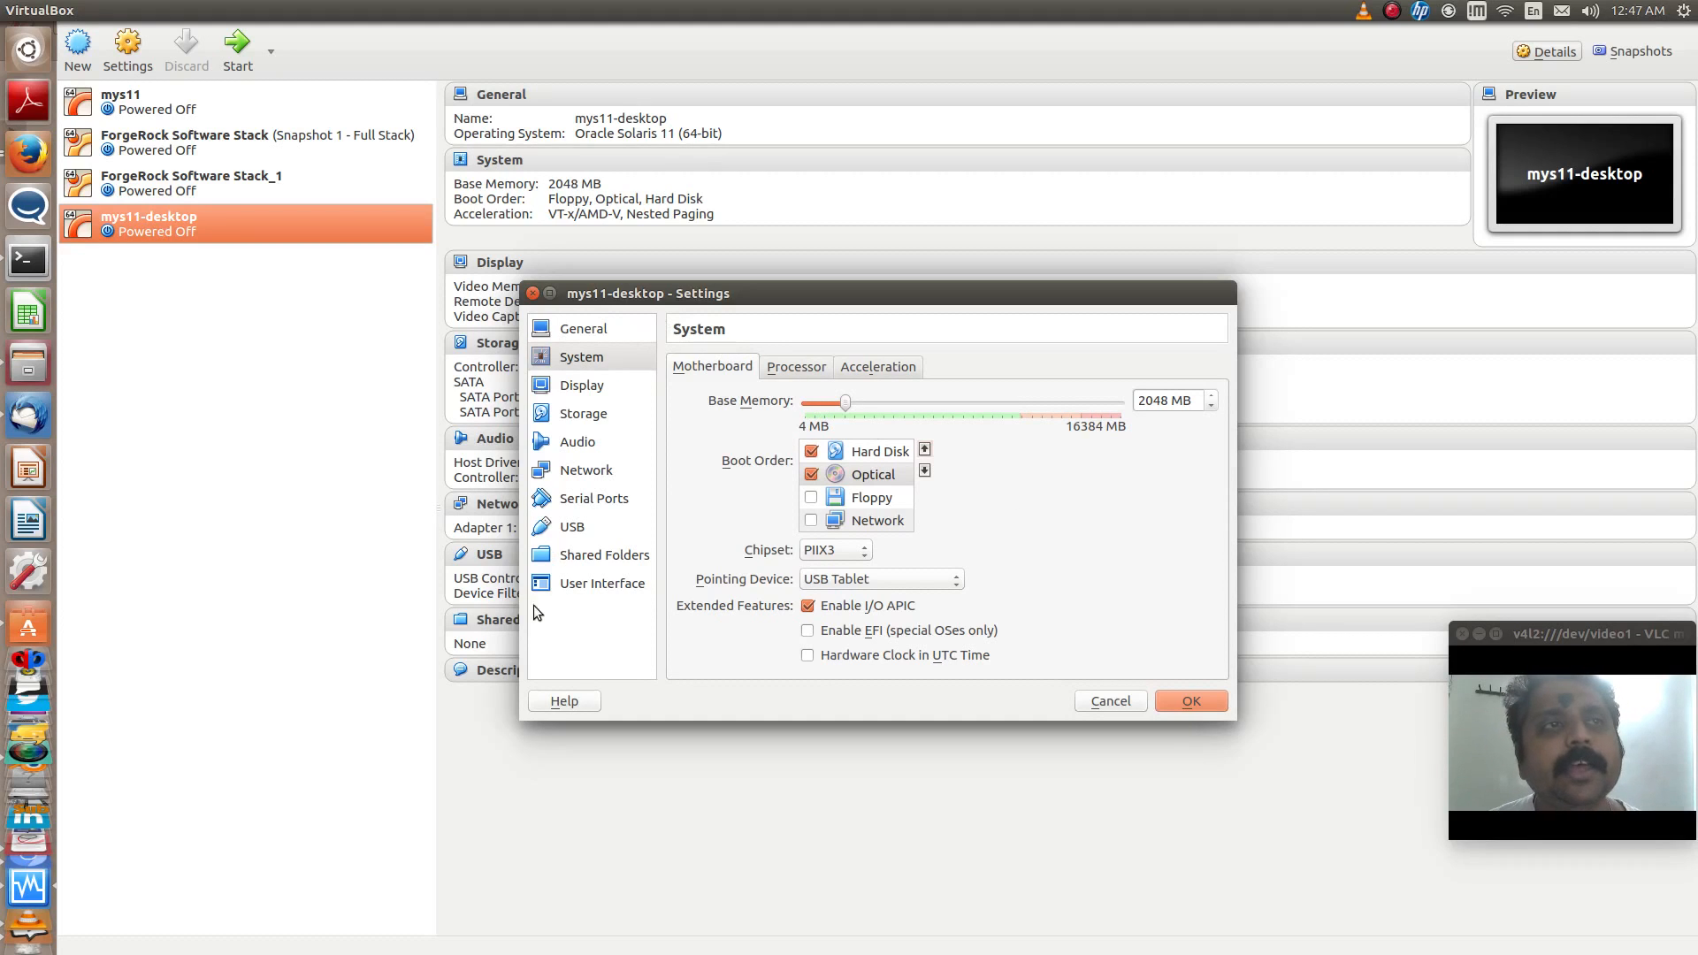
click(585, 566)
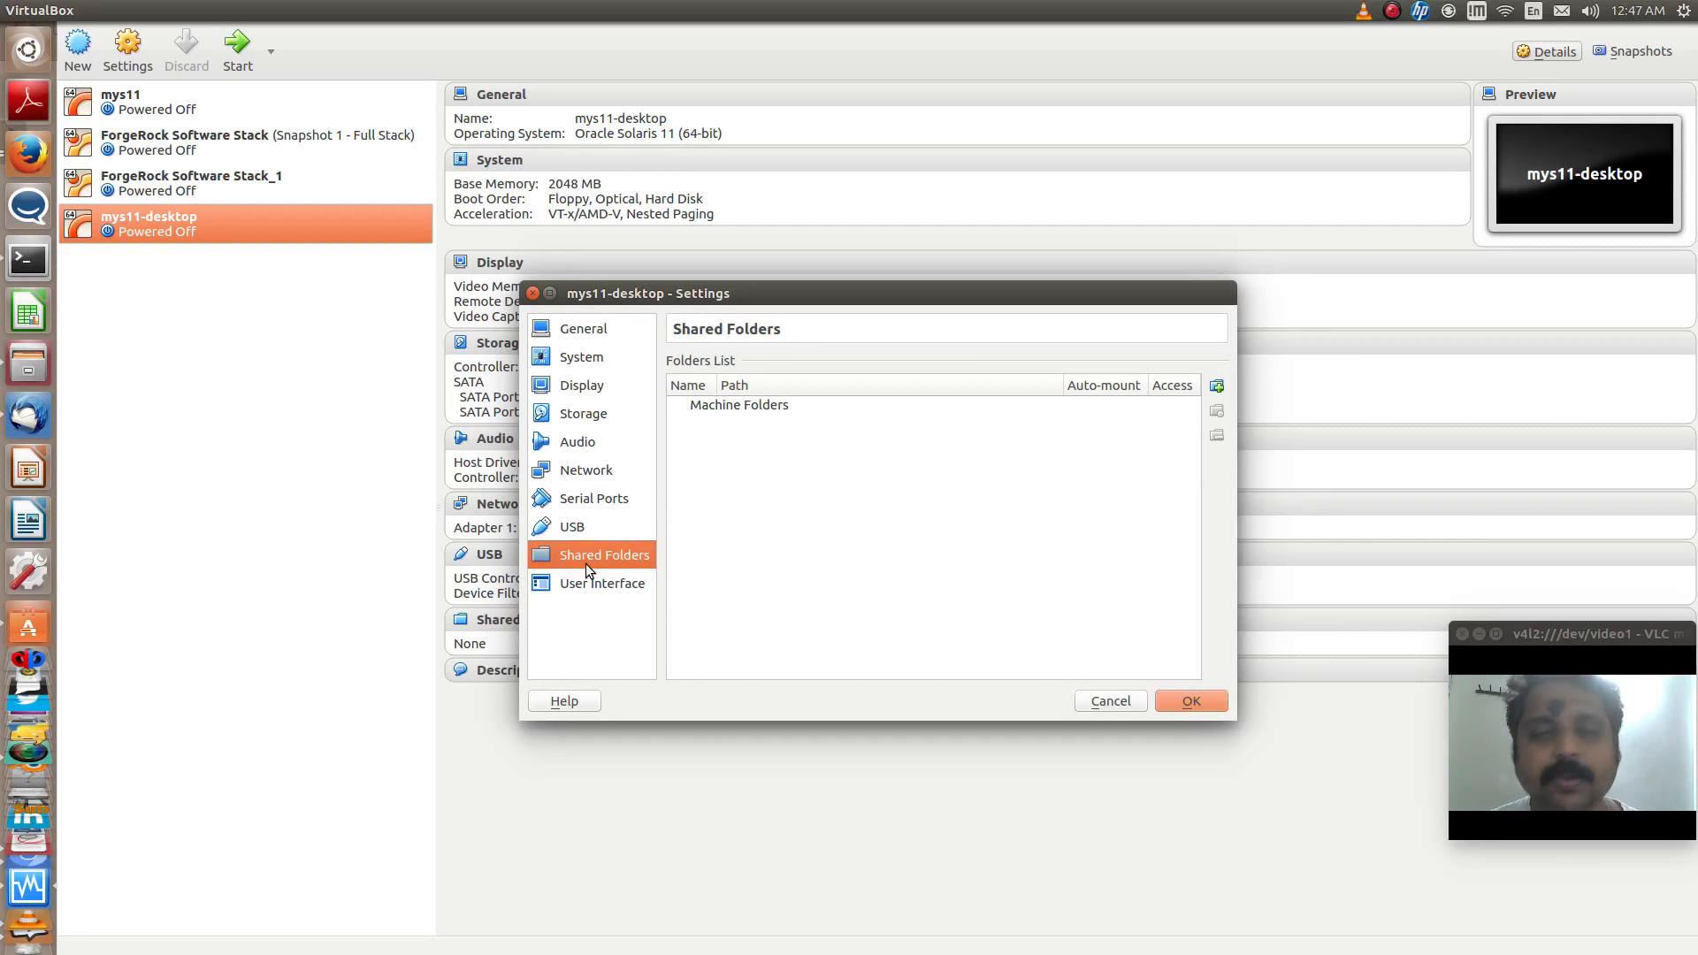
click(1191, 702)
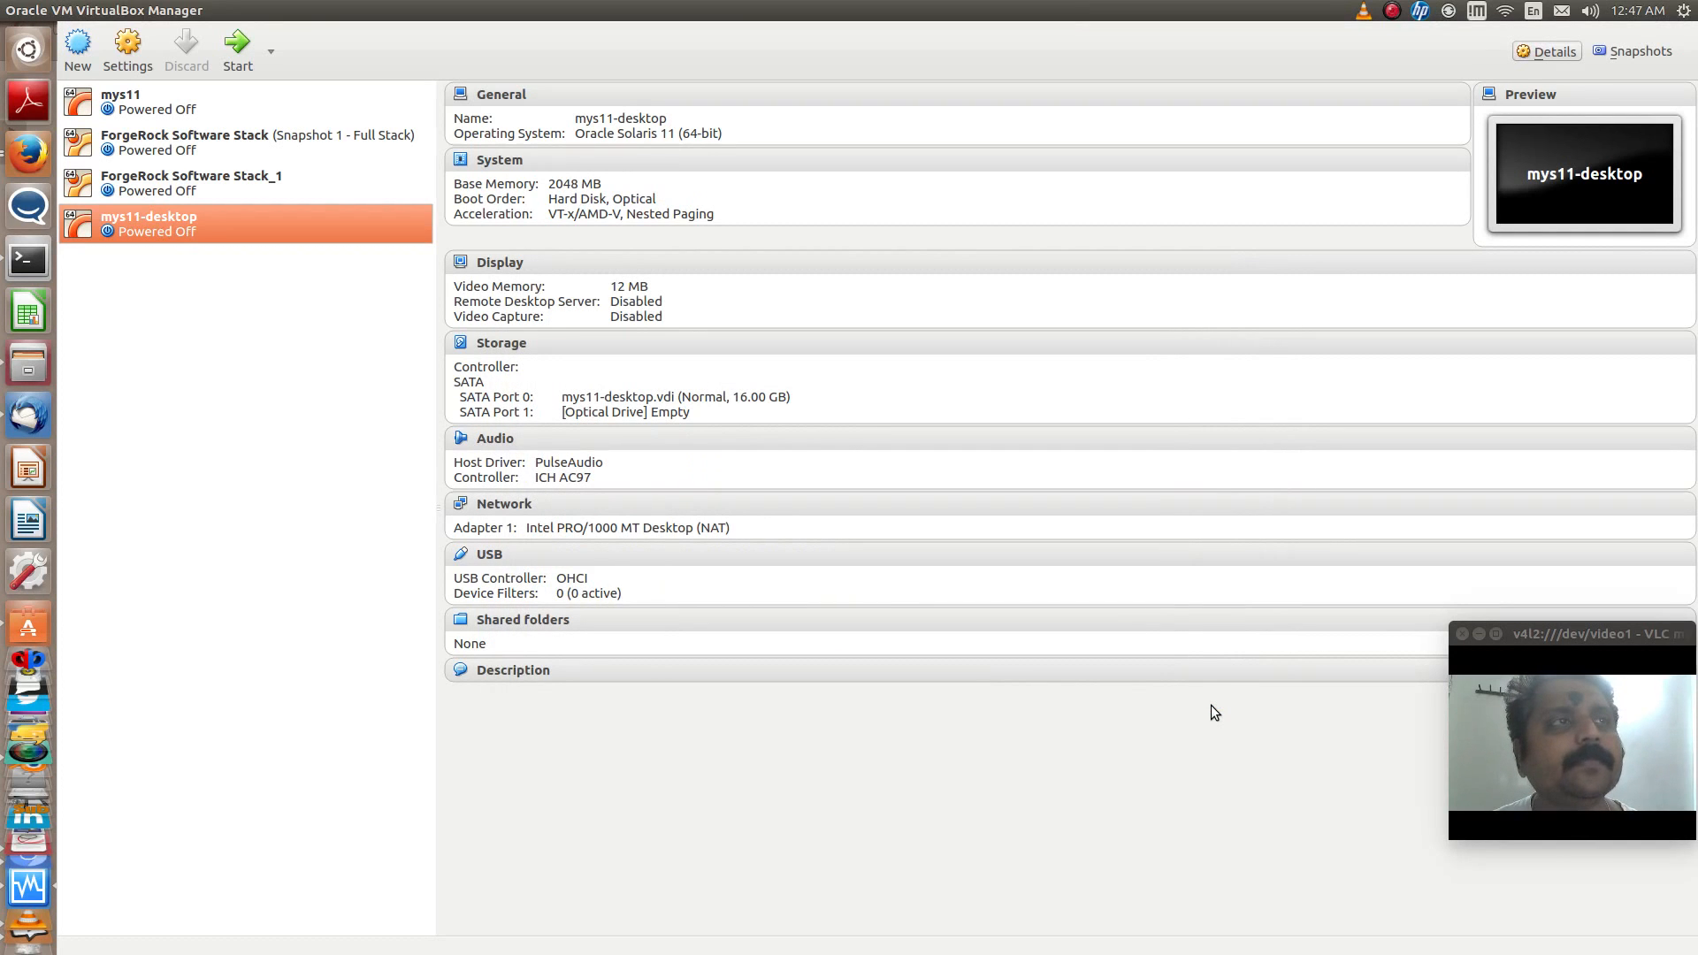
- Start the mys11-desktop machine with sol-11_3-live-x86.iso as its start-up disk
click(236, 66)
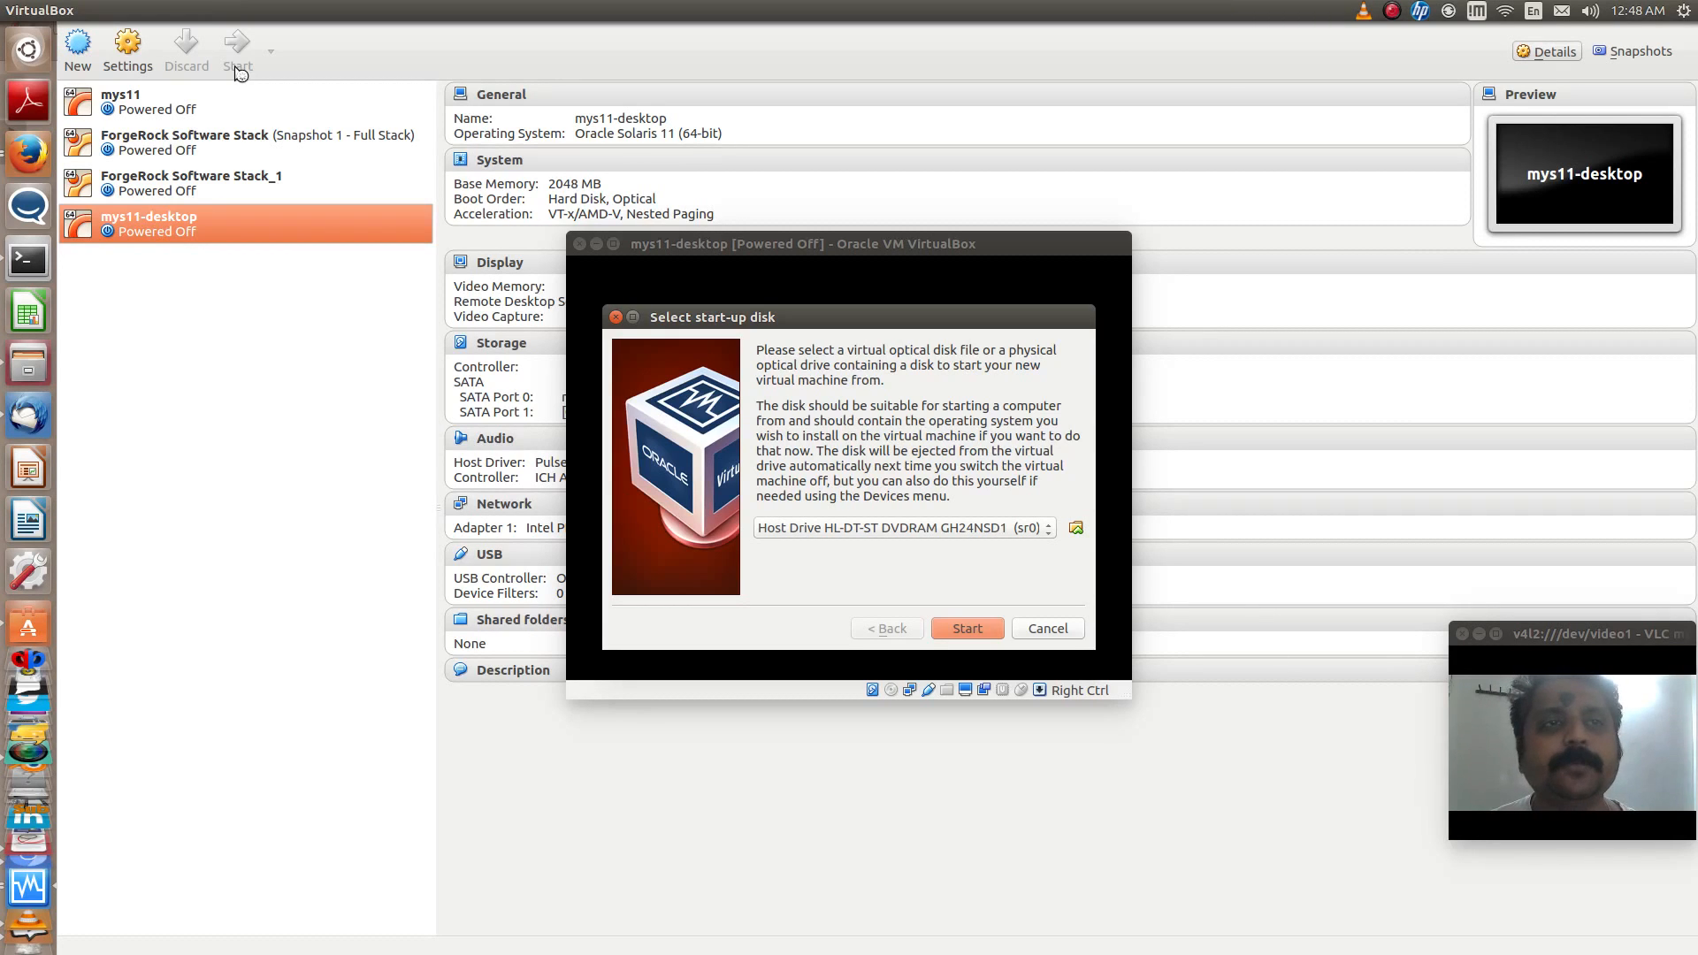
click(1079, 531)
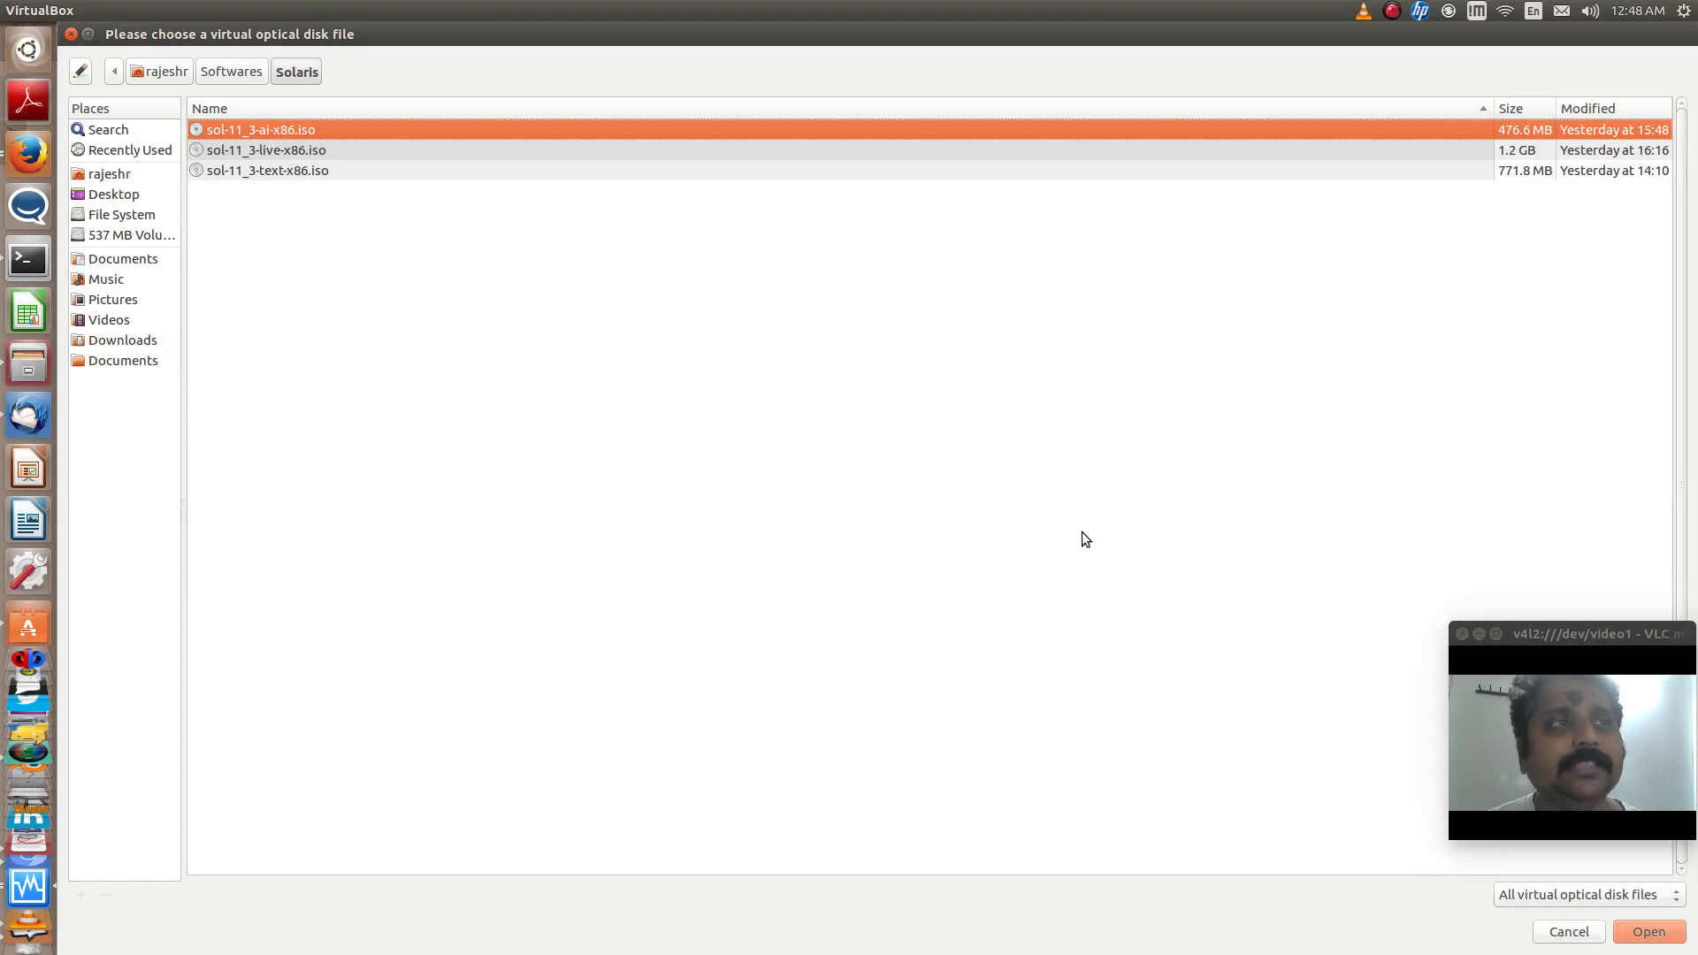
click(357, 150)
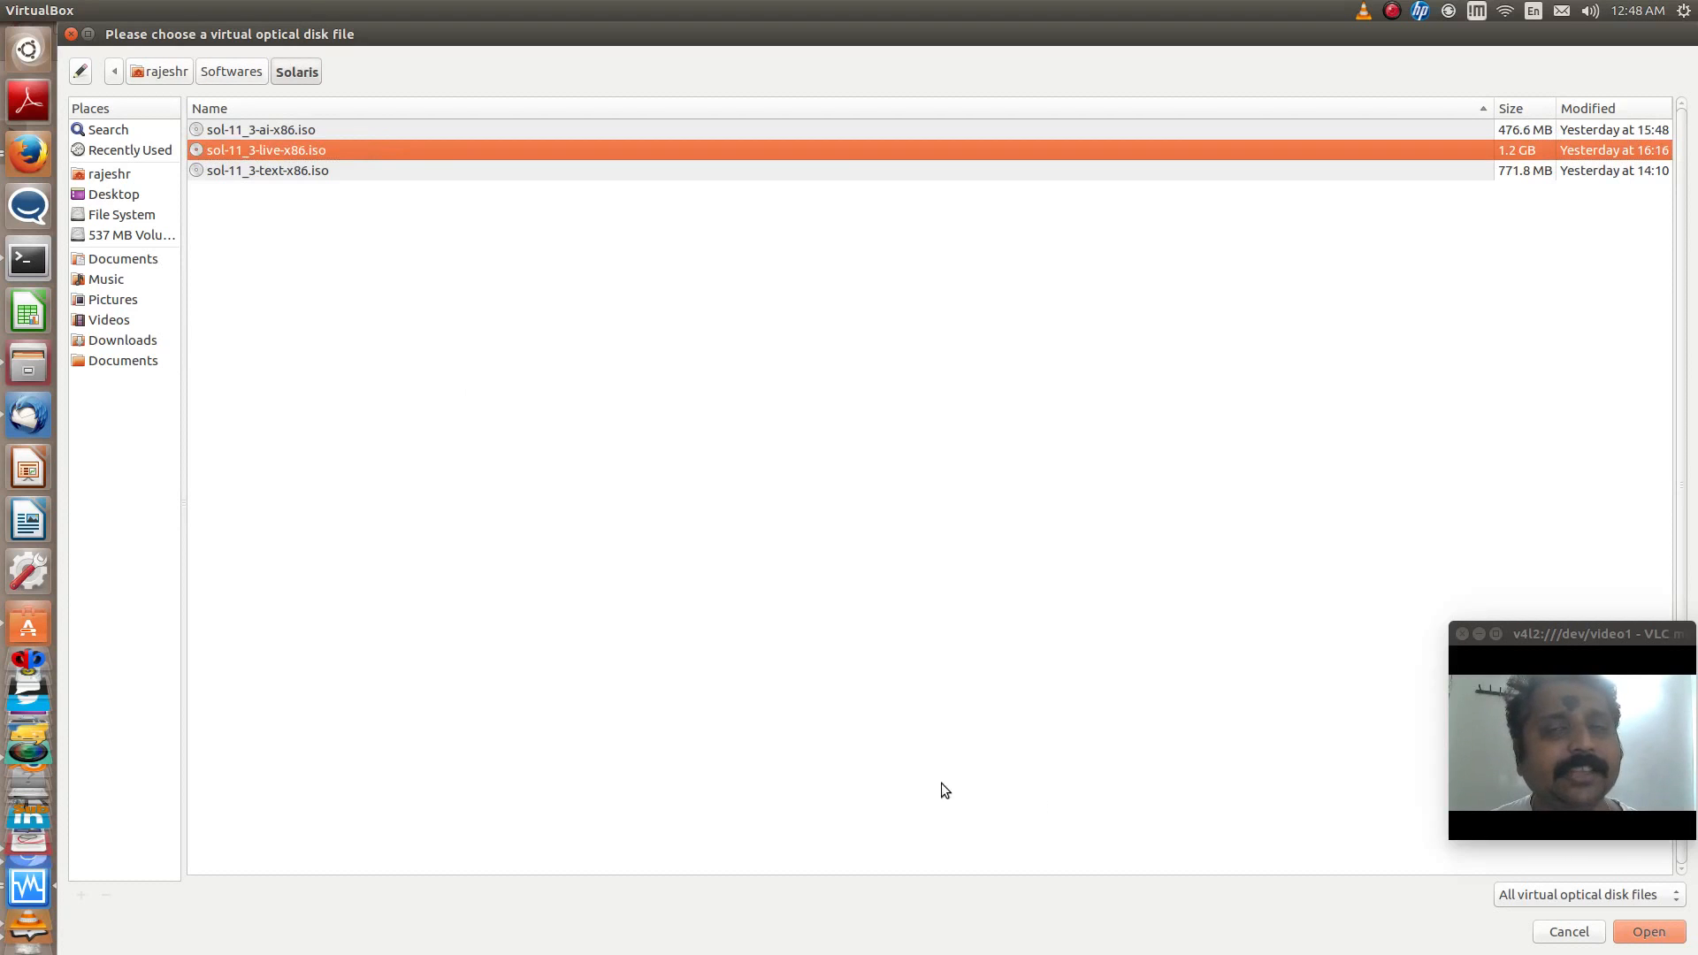
click(1670, 939)
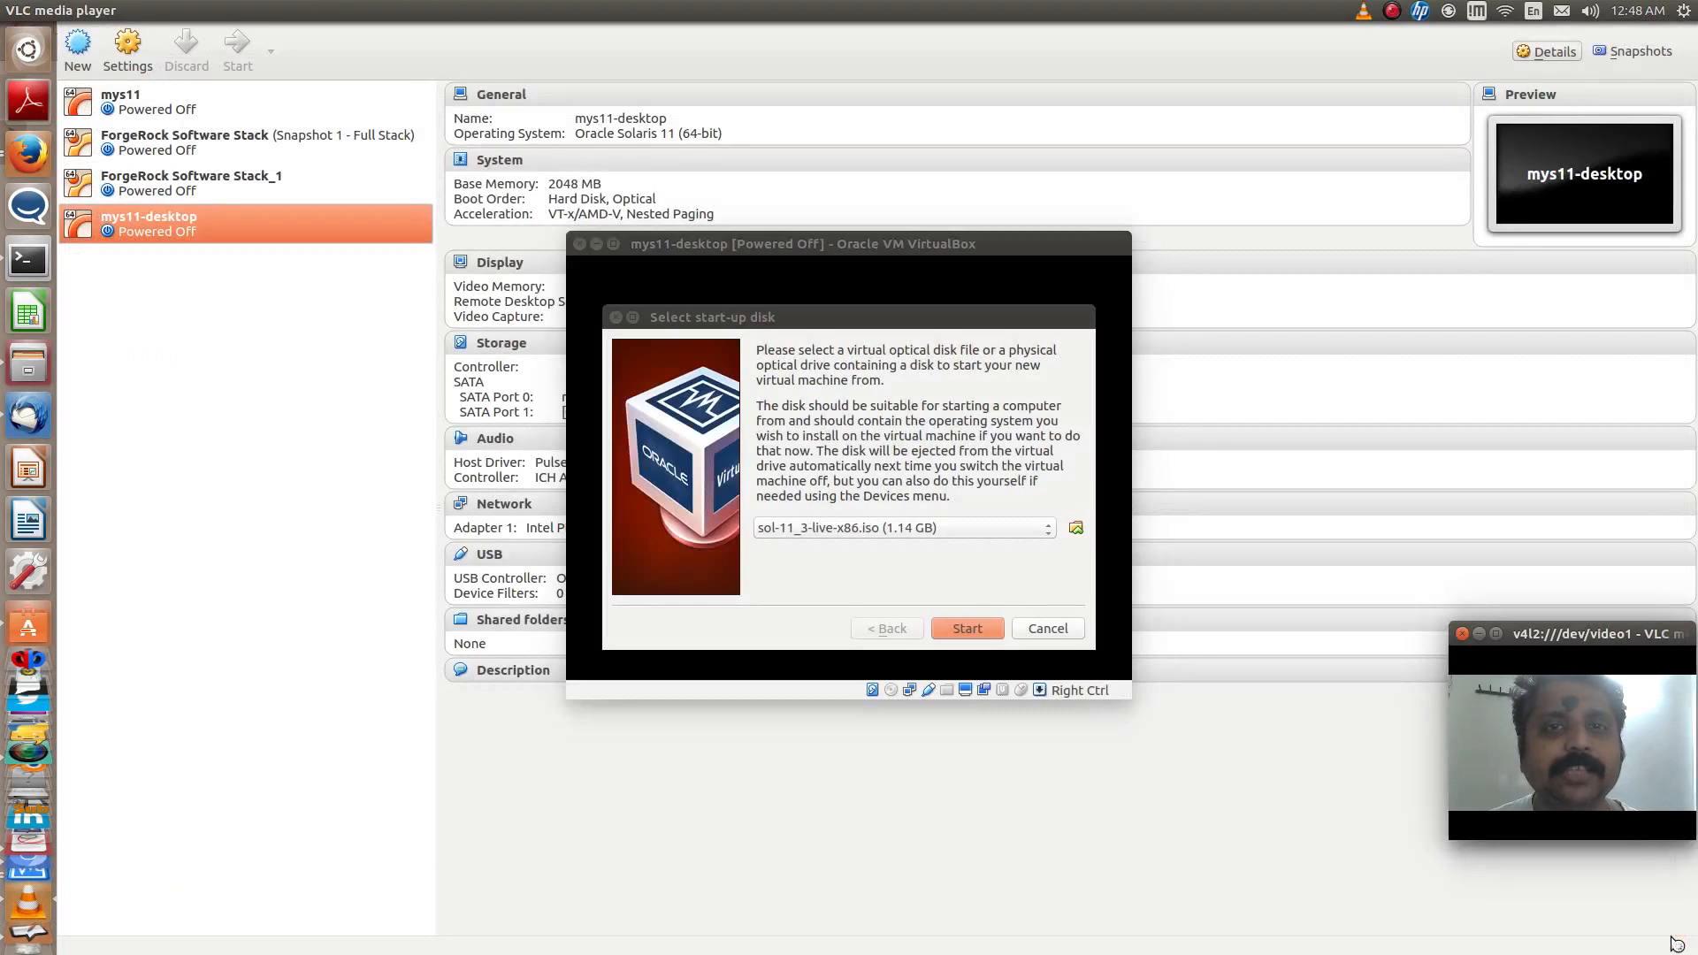
click(967, 628)
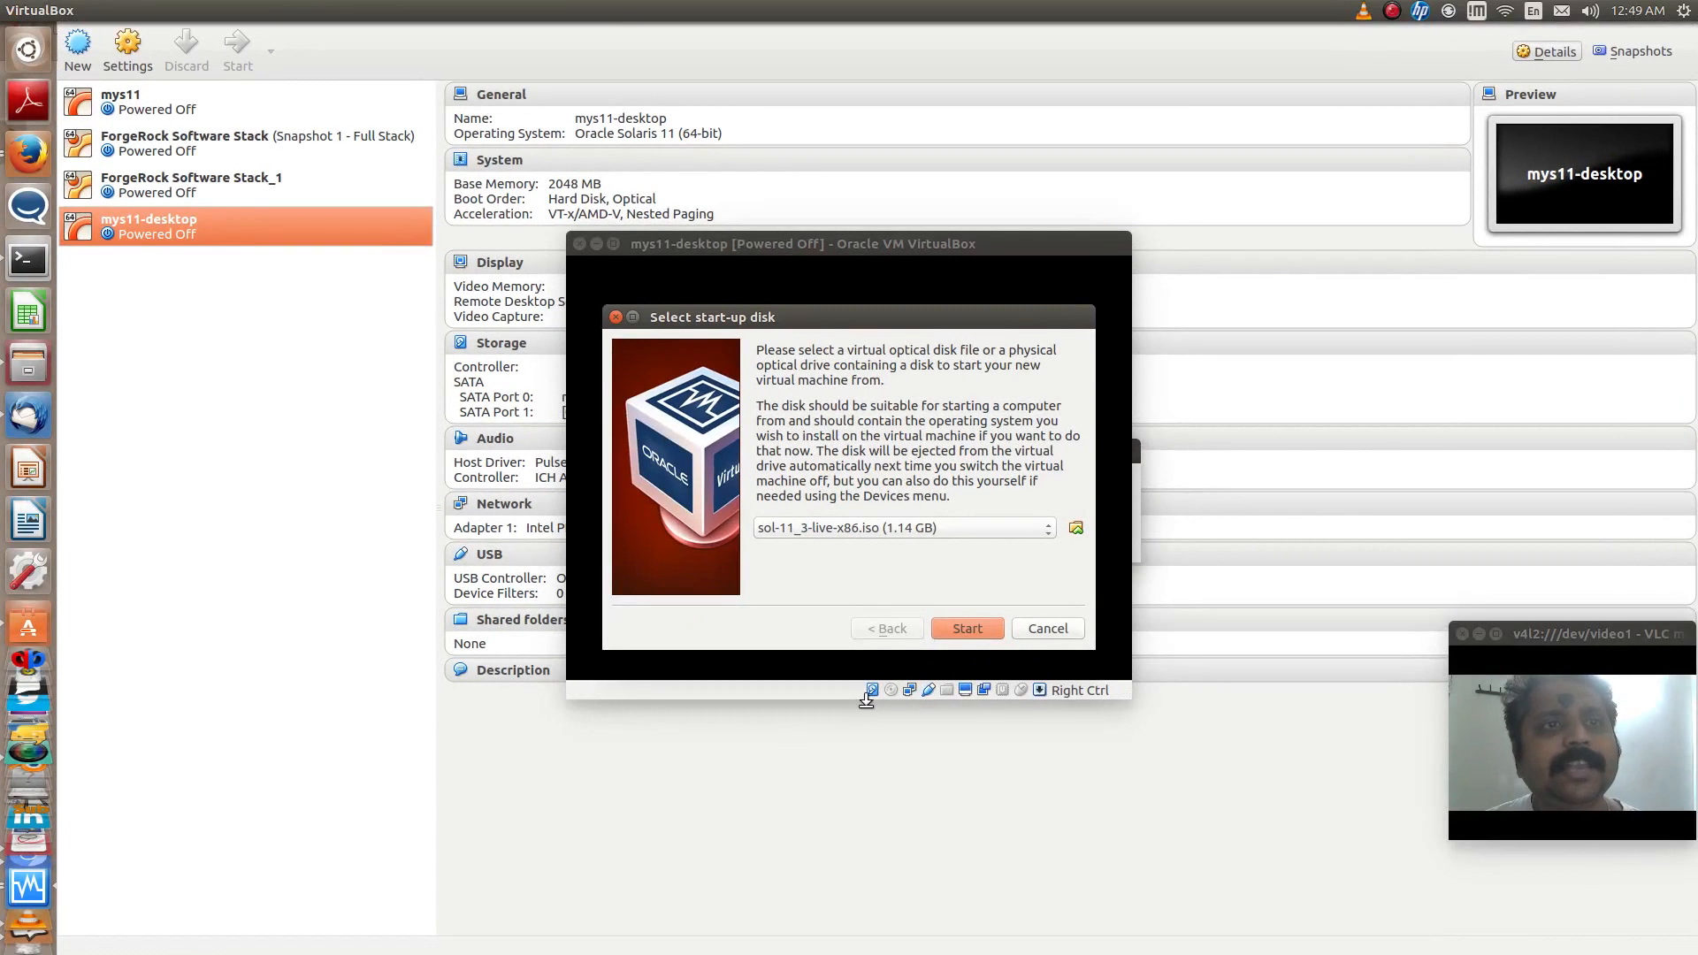
click(968, 629)
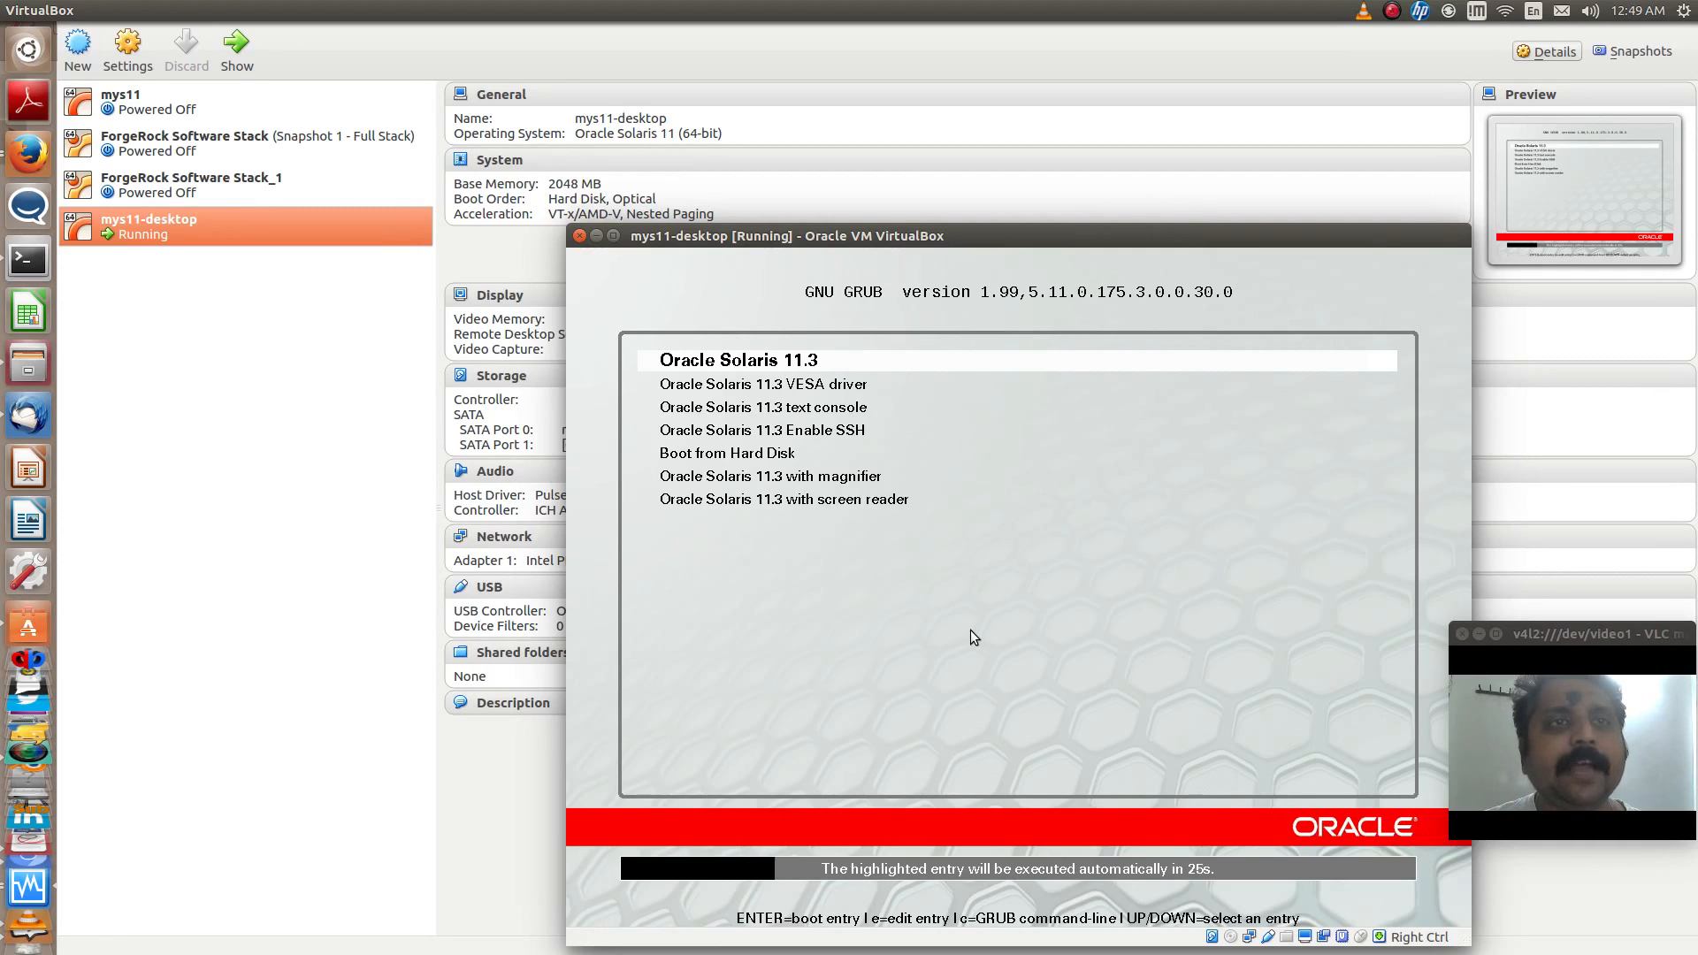
- Boot the Oracle Solaris 11.3 entry and accept the default US-English keyboard layout and English language
key(Return)
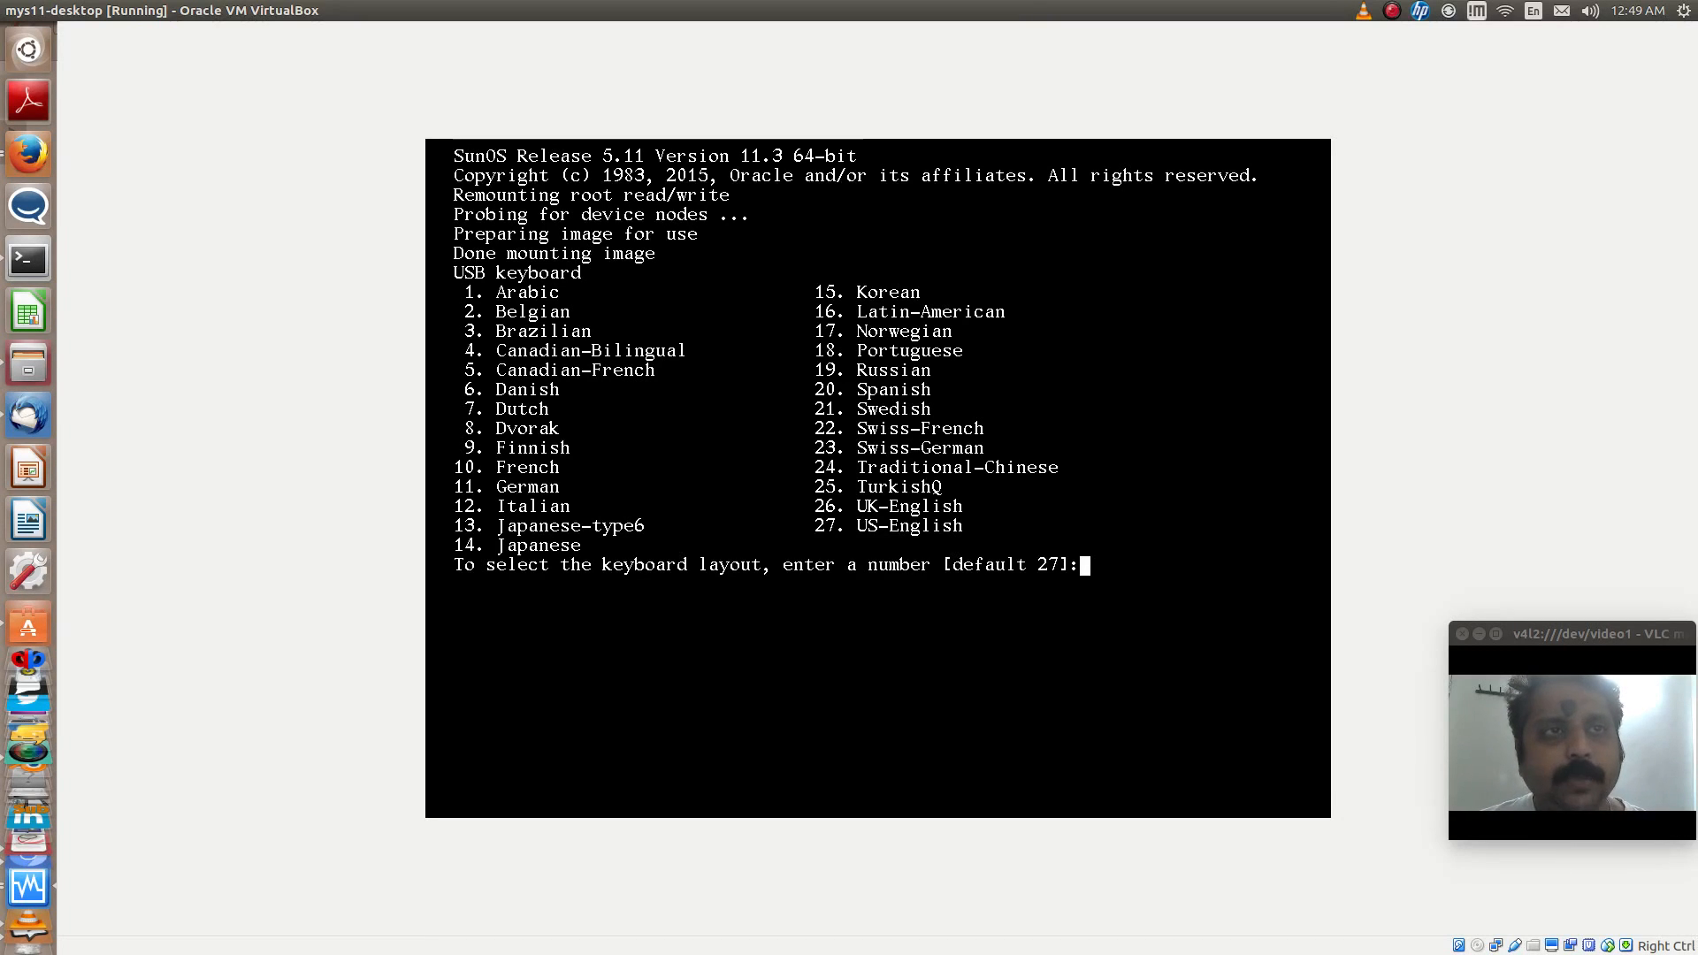
key(Return)
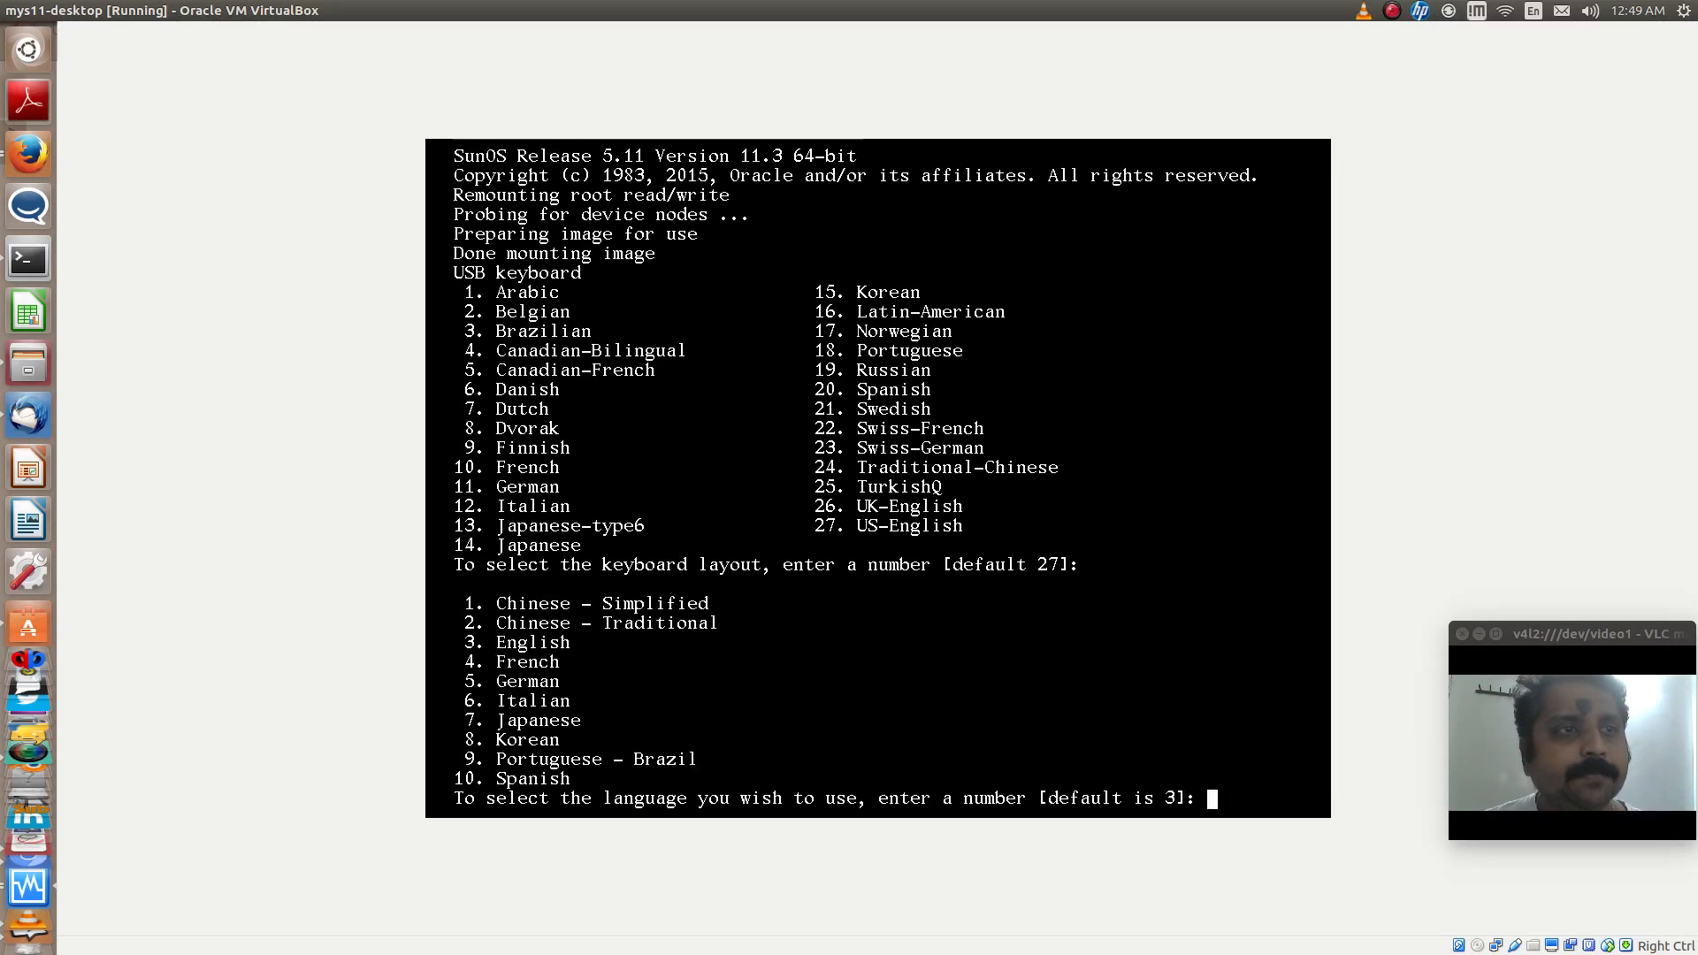
key(Return)
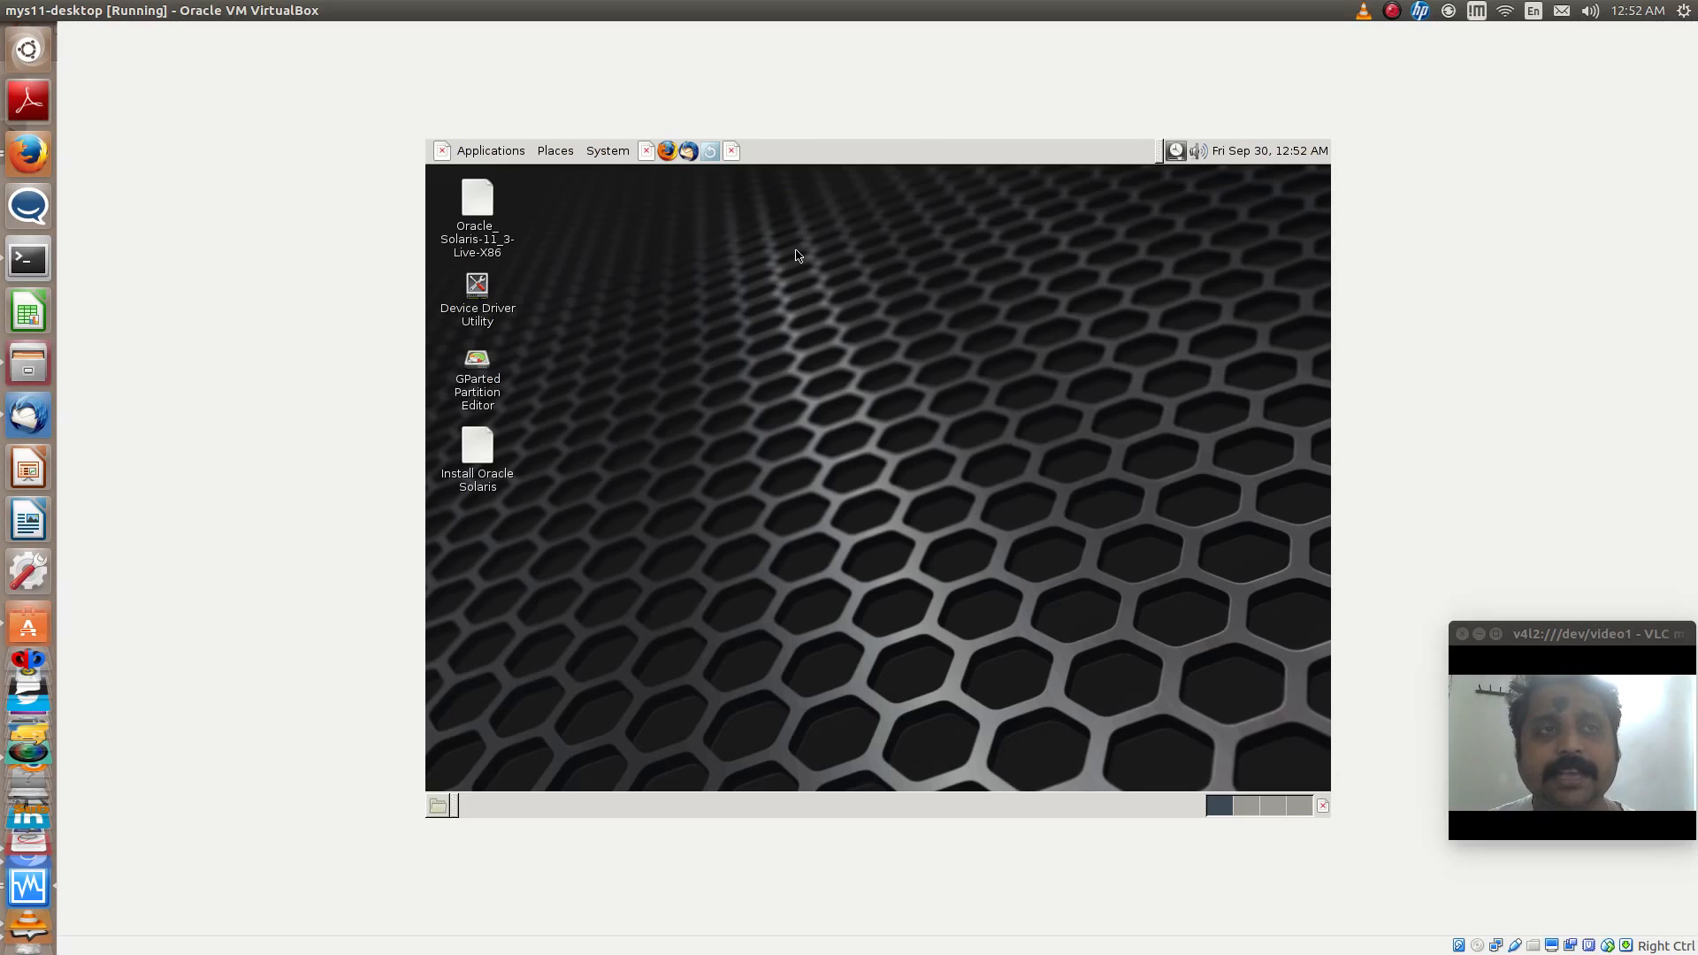
- Check the Solaris release in a terminal with cat /etc/release, and close the terminal
click(499, 154)
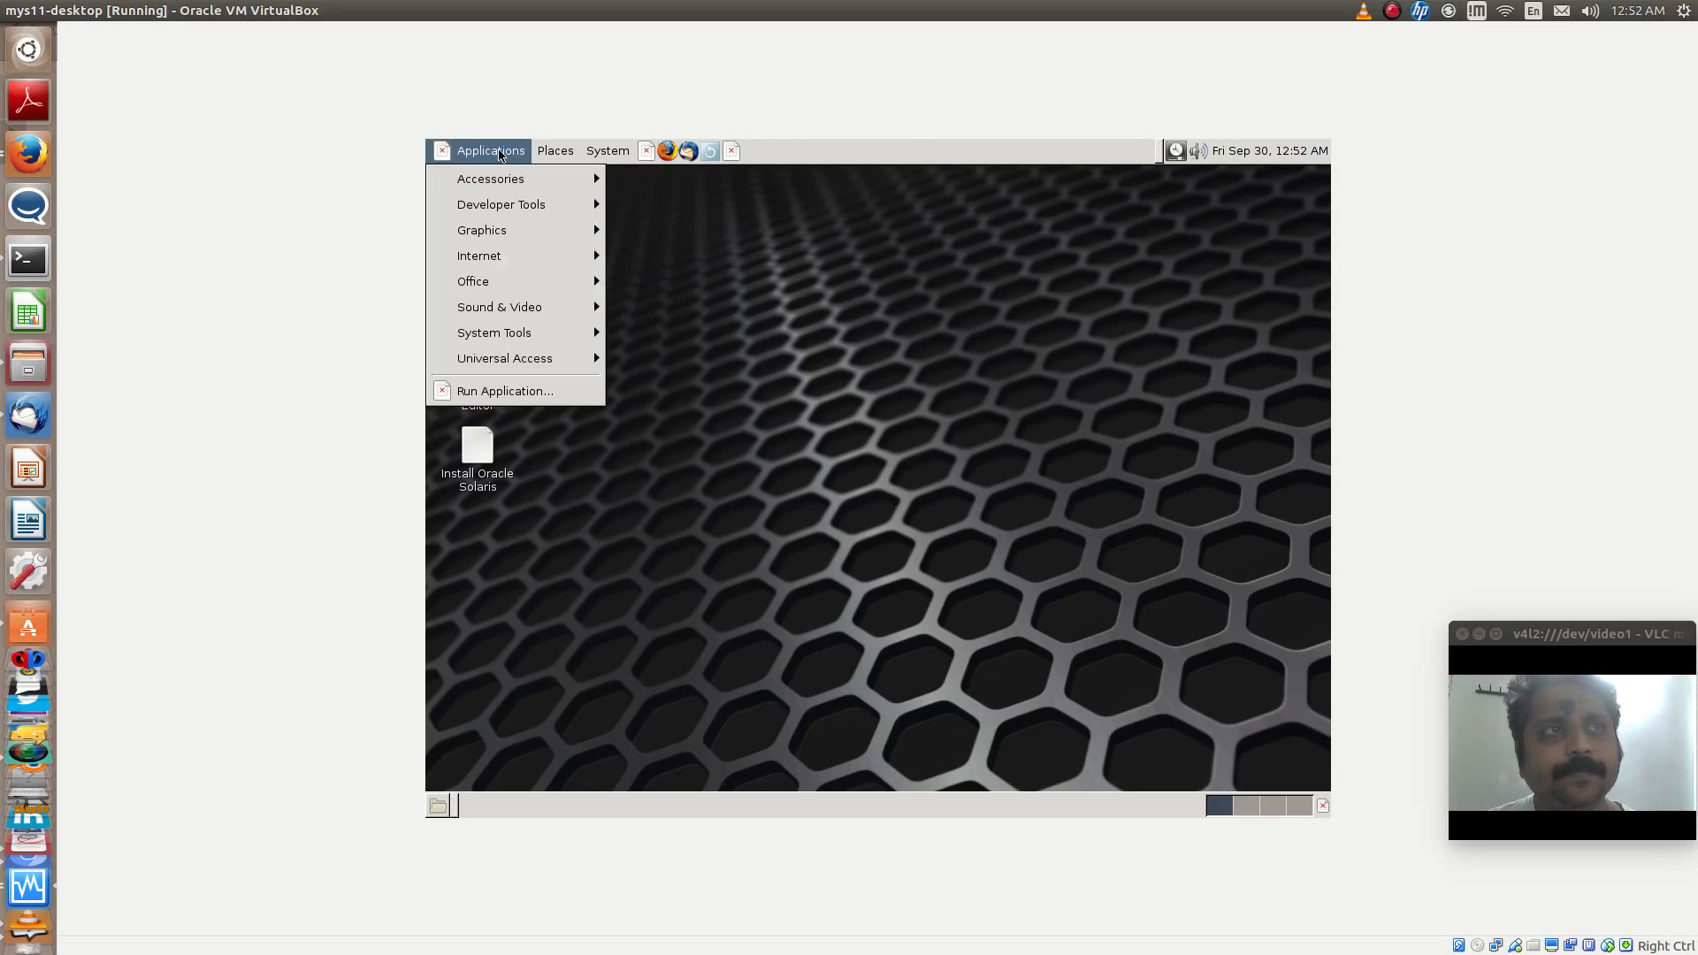
mouse_move(504, 178)
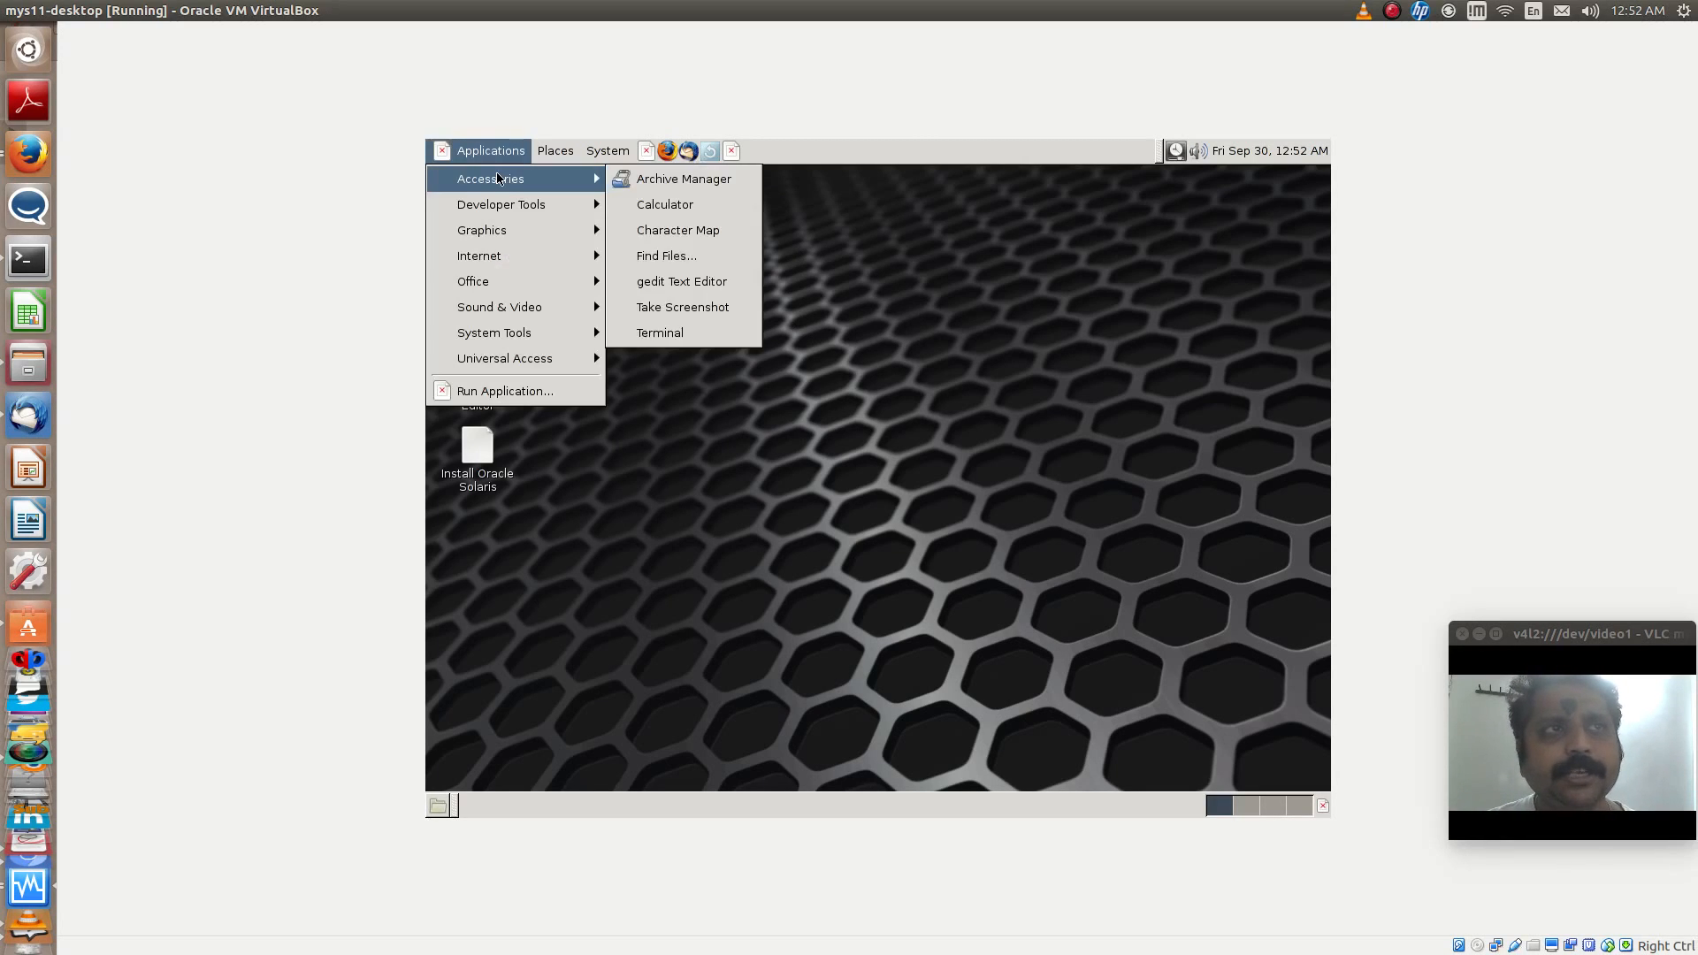
click(656, 334)
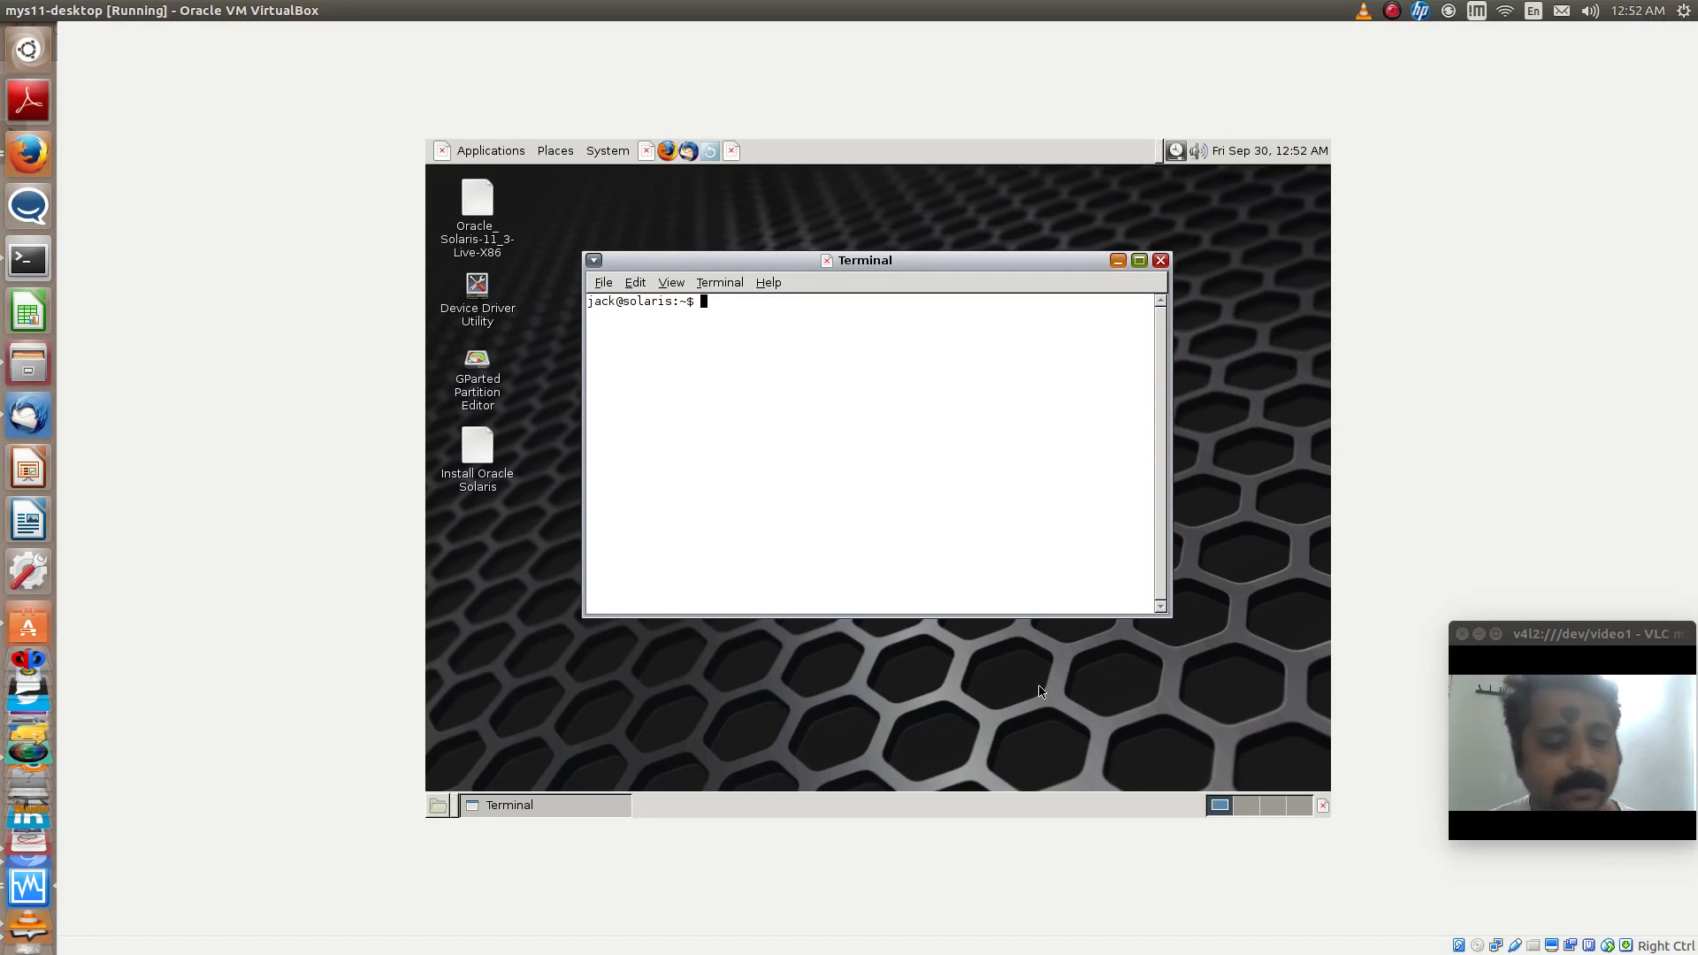
text(cat /e)
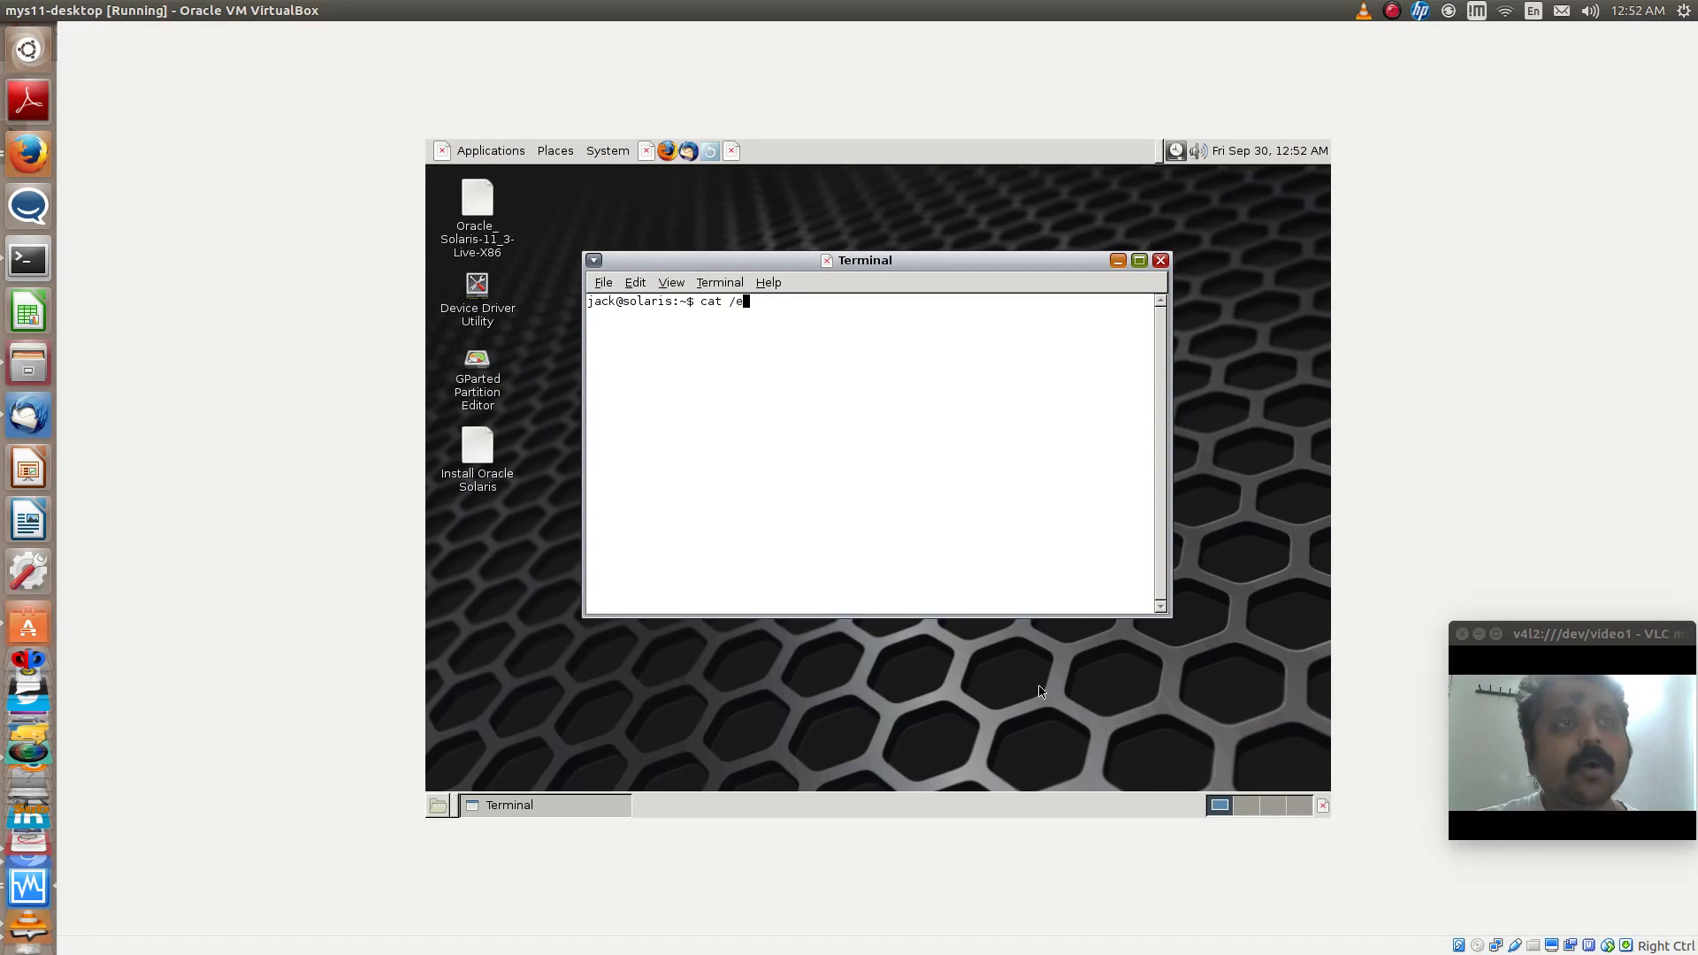
text(tc/release)
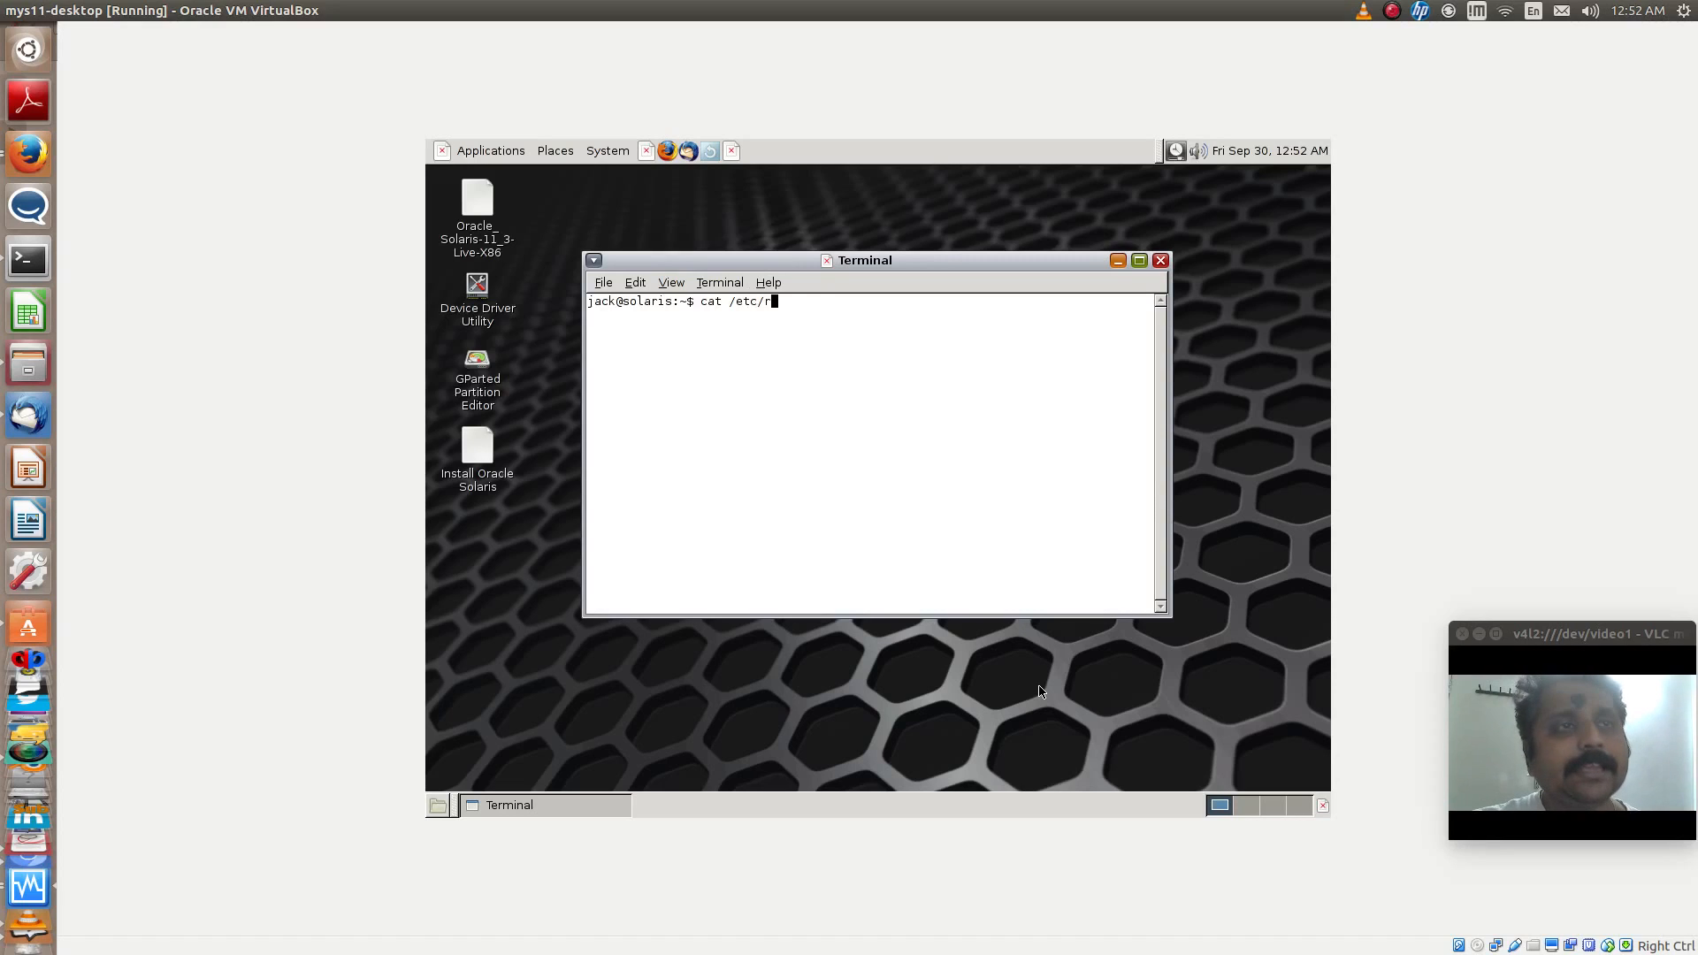
key(Return)
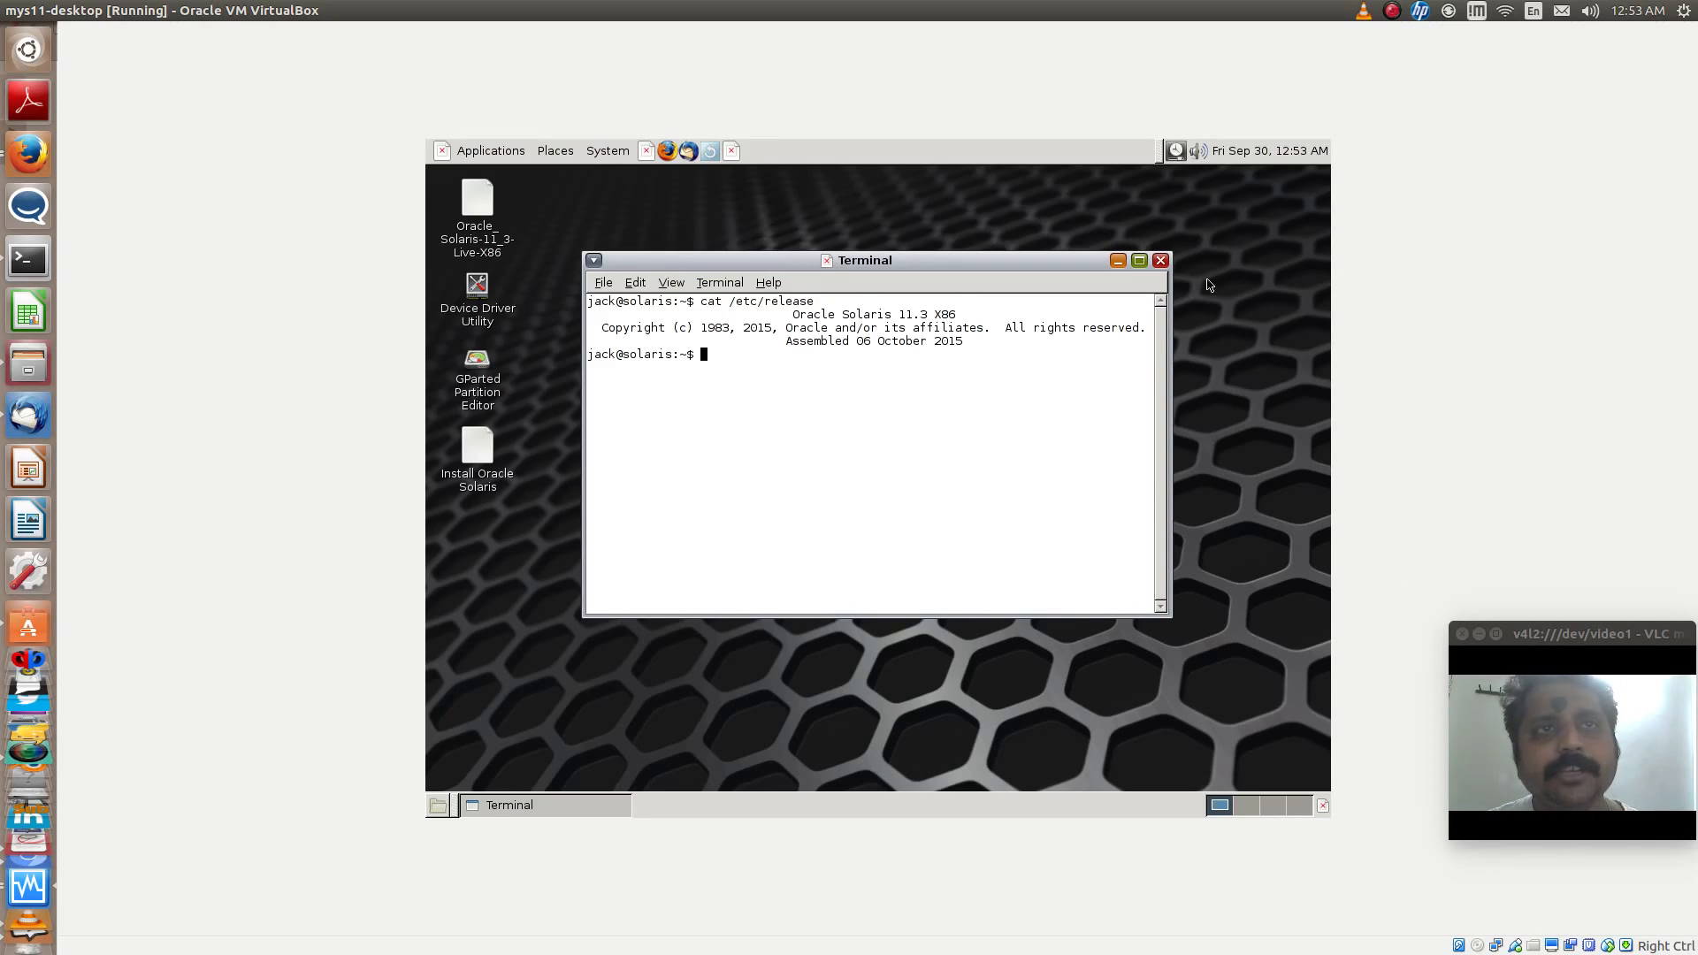
click(1161, 261)
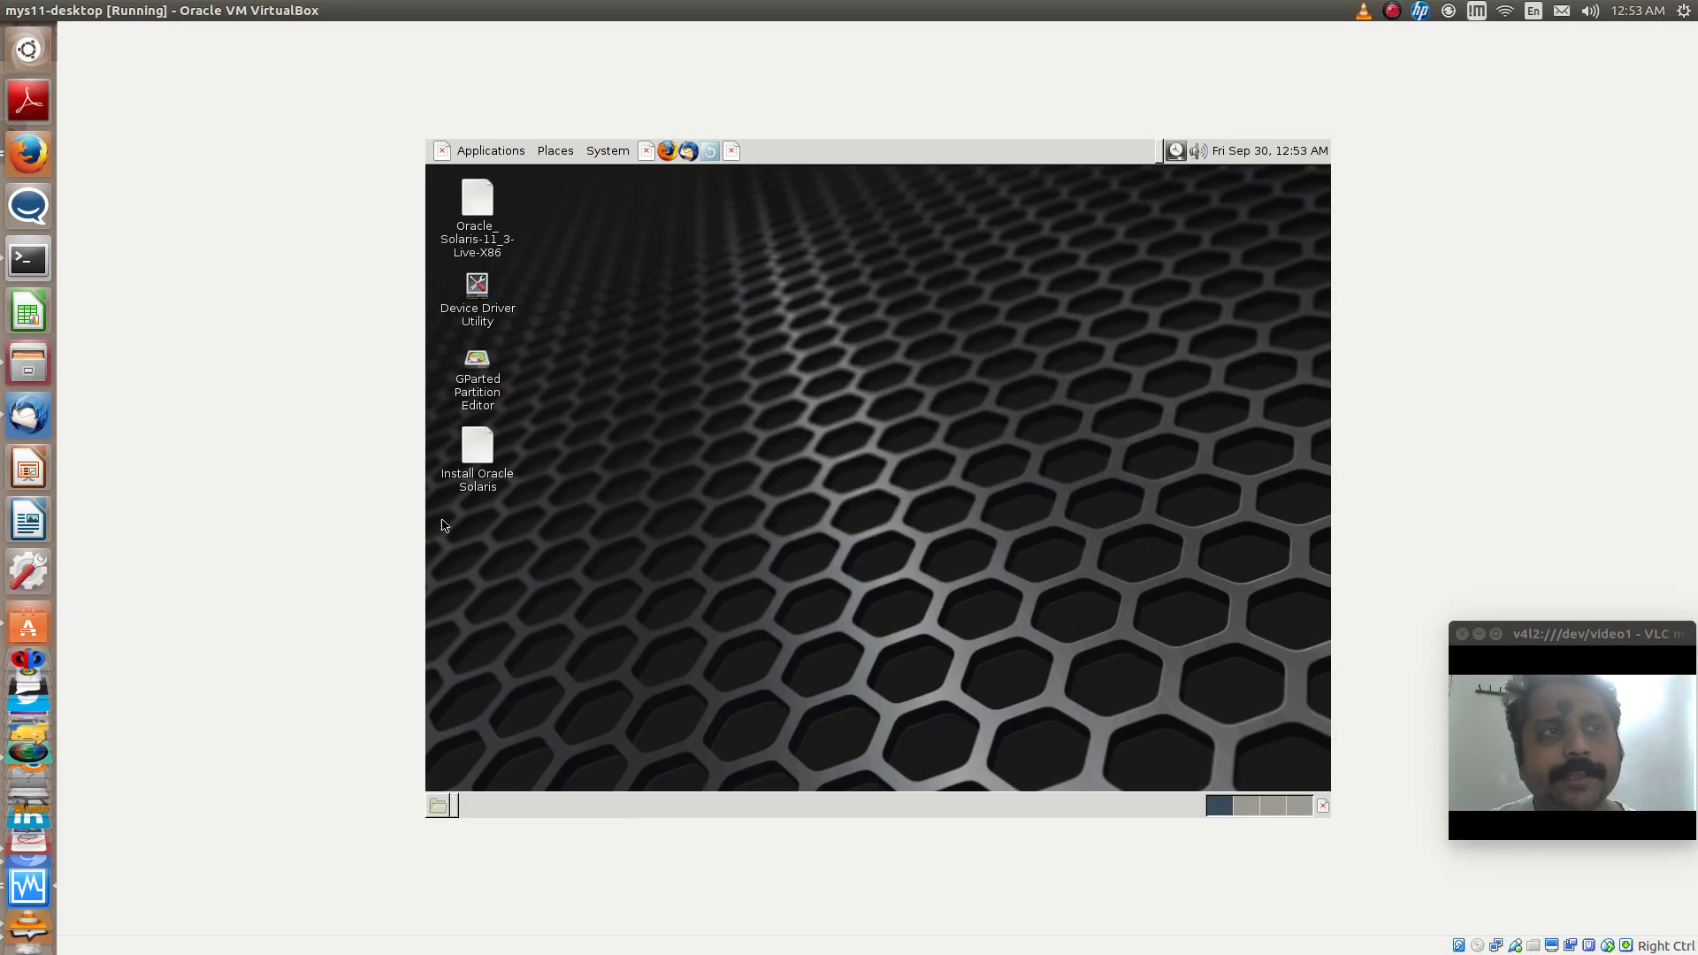
- Launch the Oracle Solaris installer from the live desktop and keep Local Disks as the disk type to discover
click(484, 495)
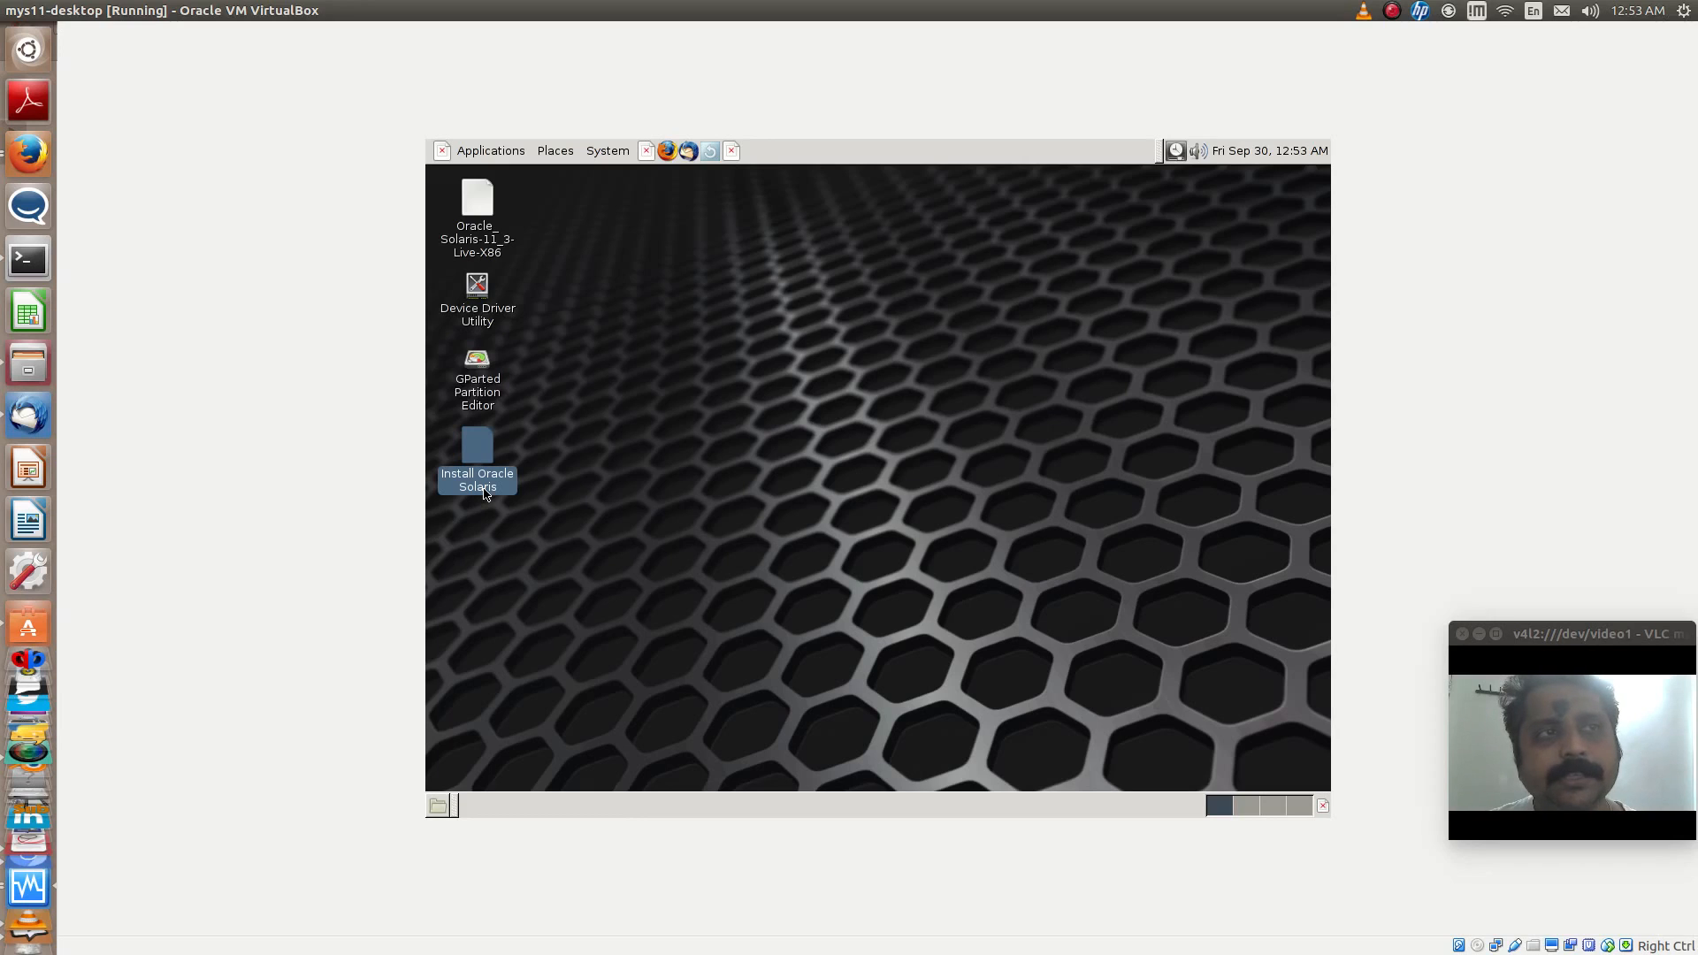
double_click(476, 487)
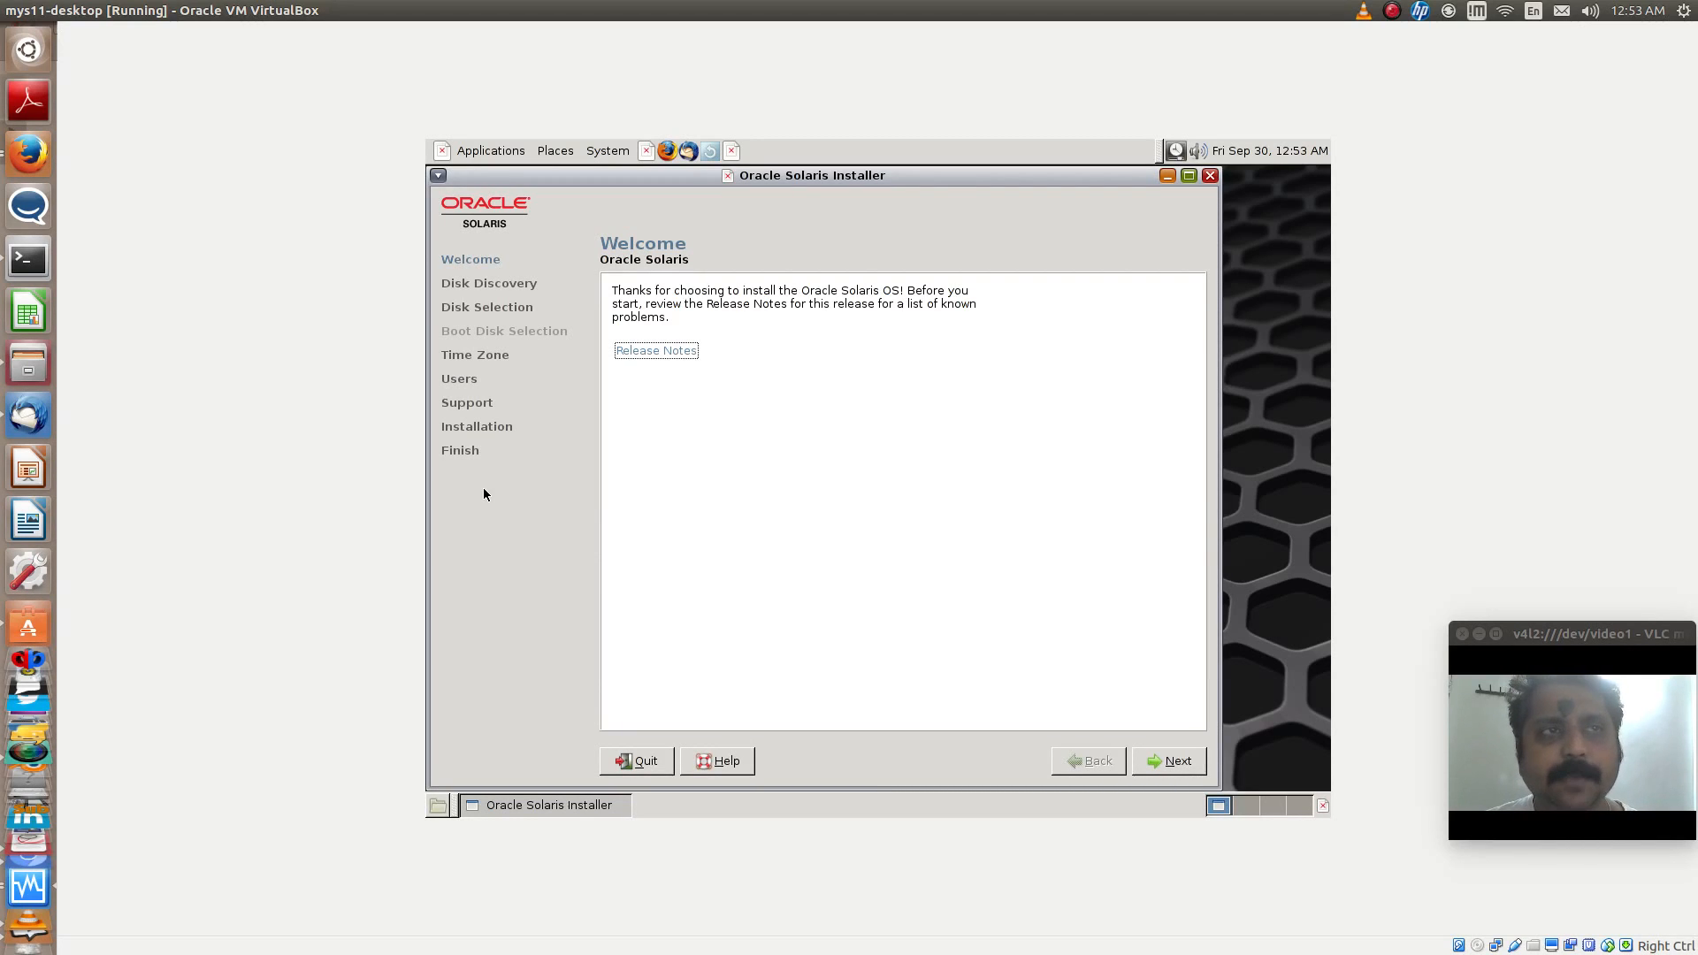
click(1164, 766)
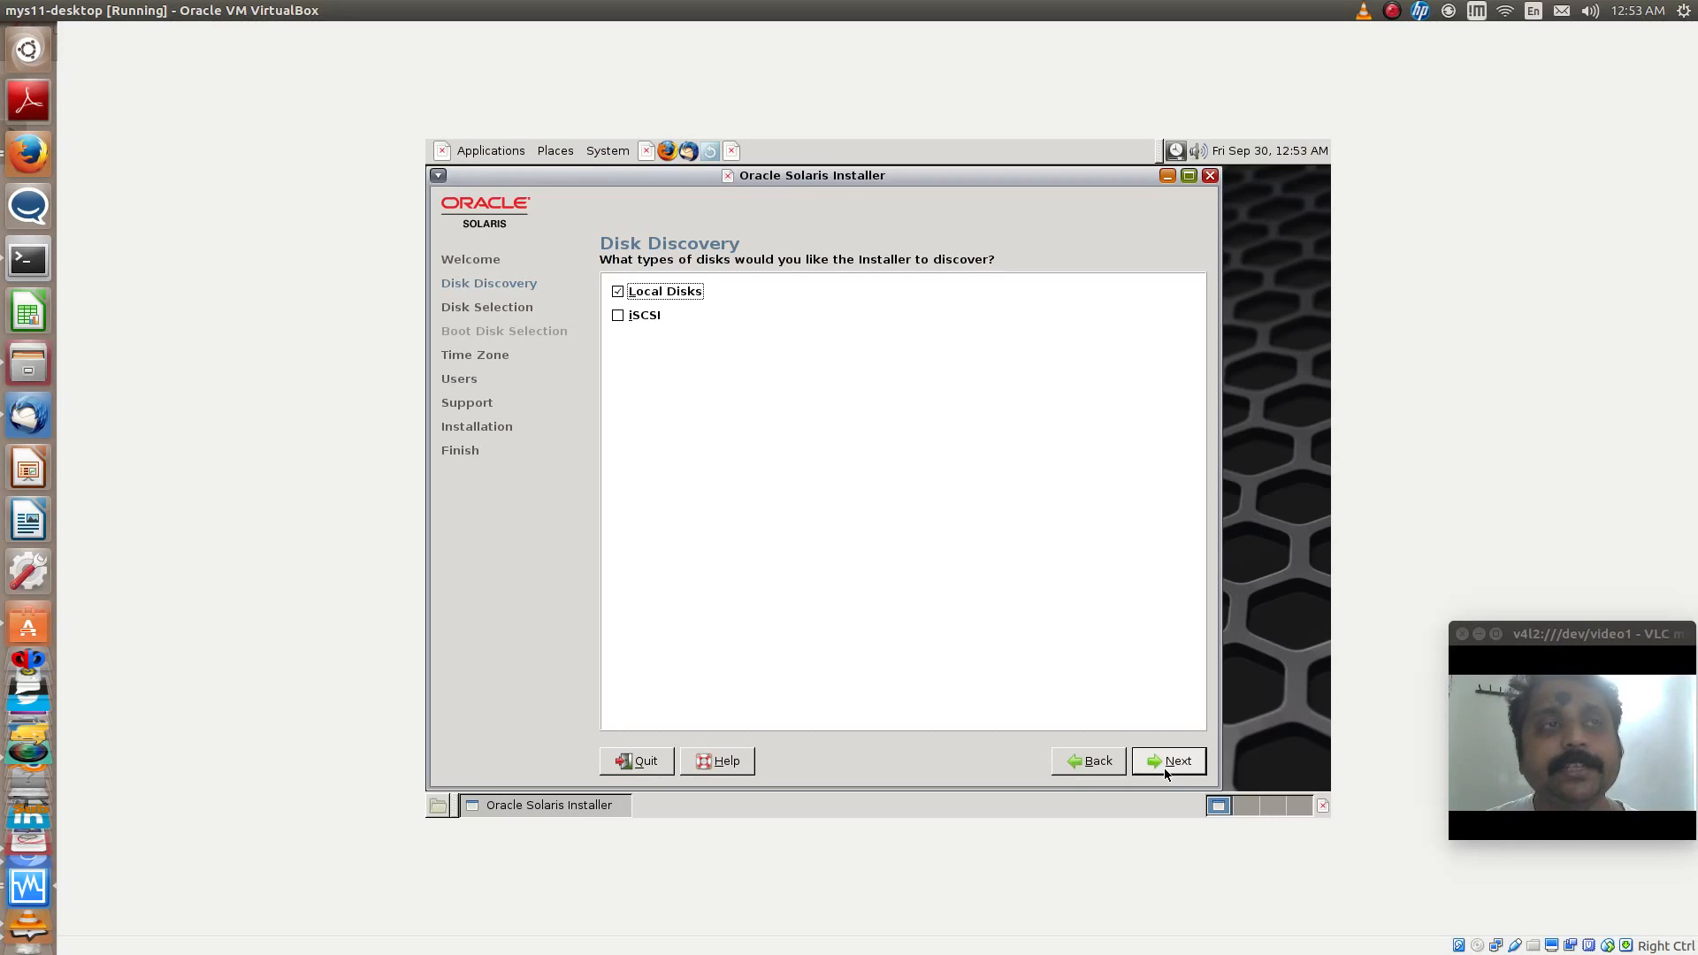
click(1164, 767)
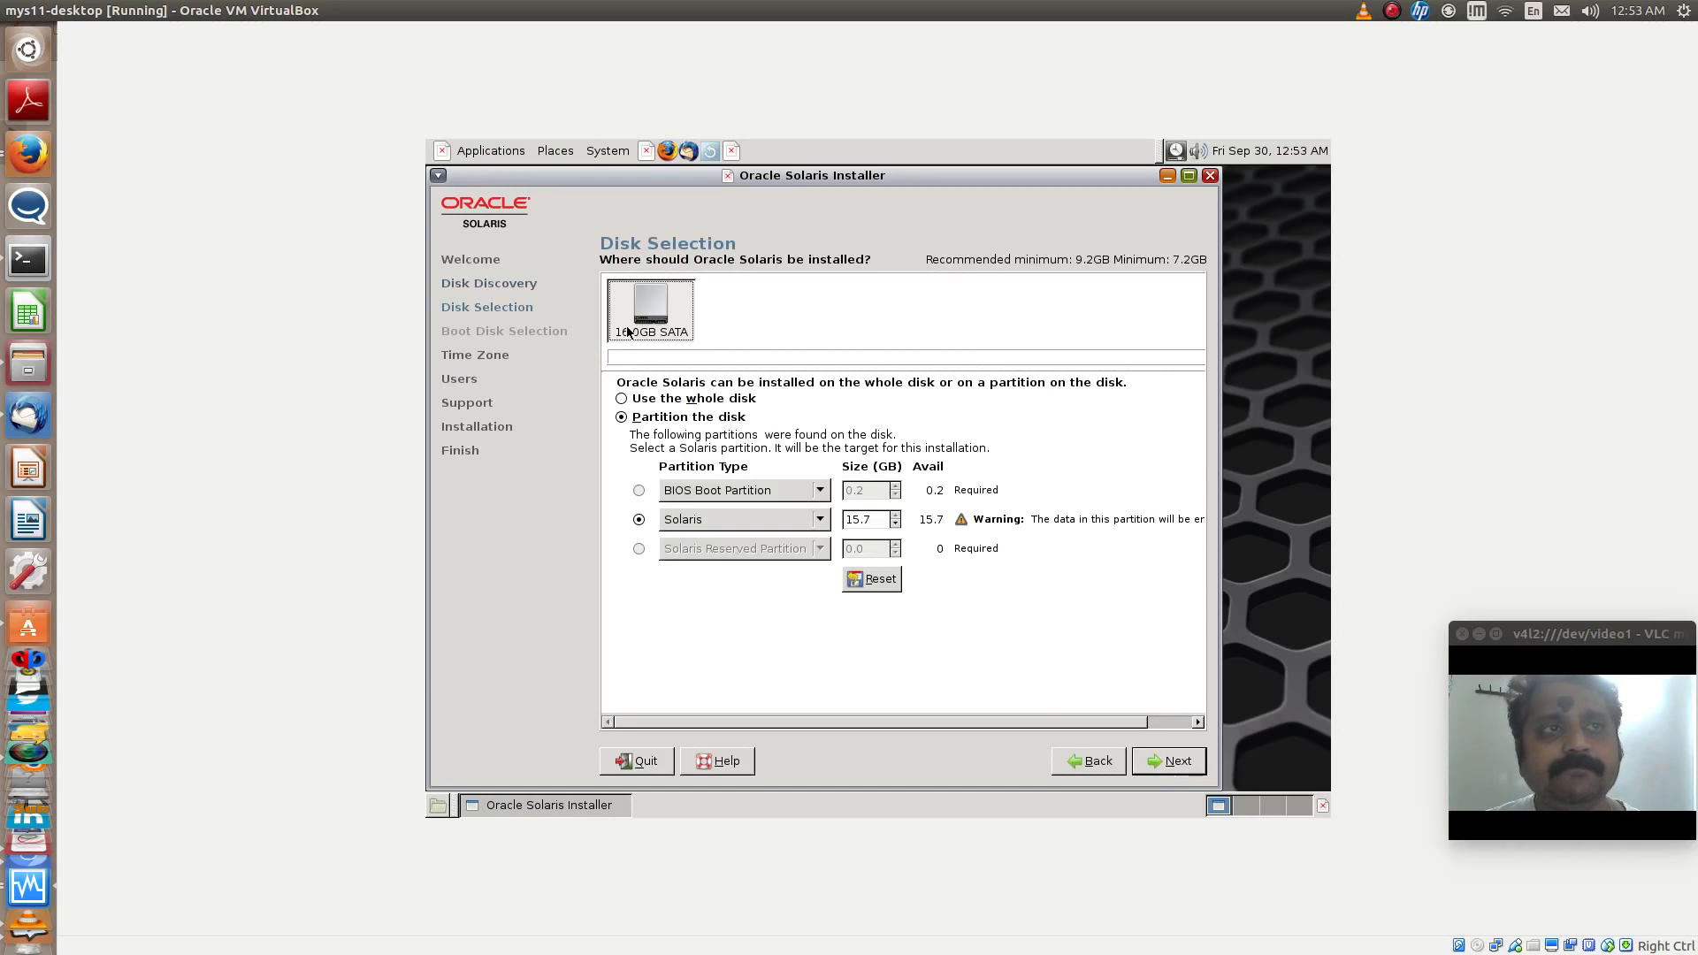
- Choose to install on the whole 16.0GB SATA disk and set the time zone to India by picking Kolkata
click(646, 404)
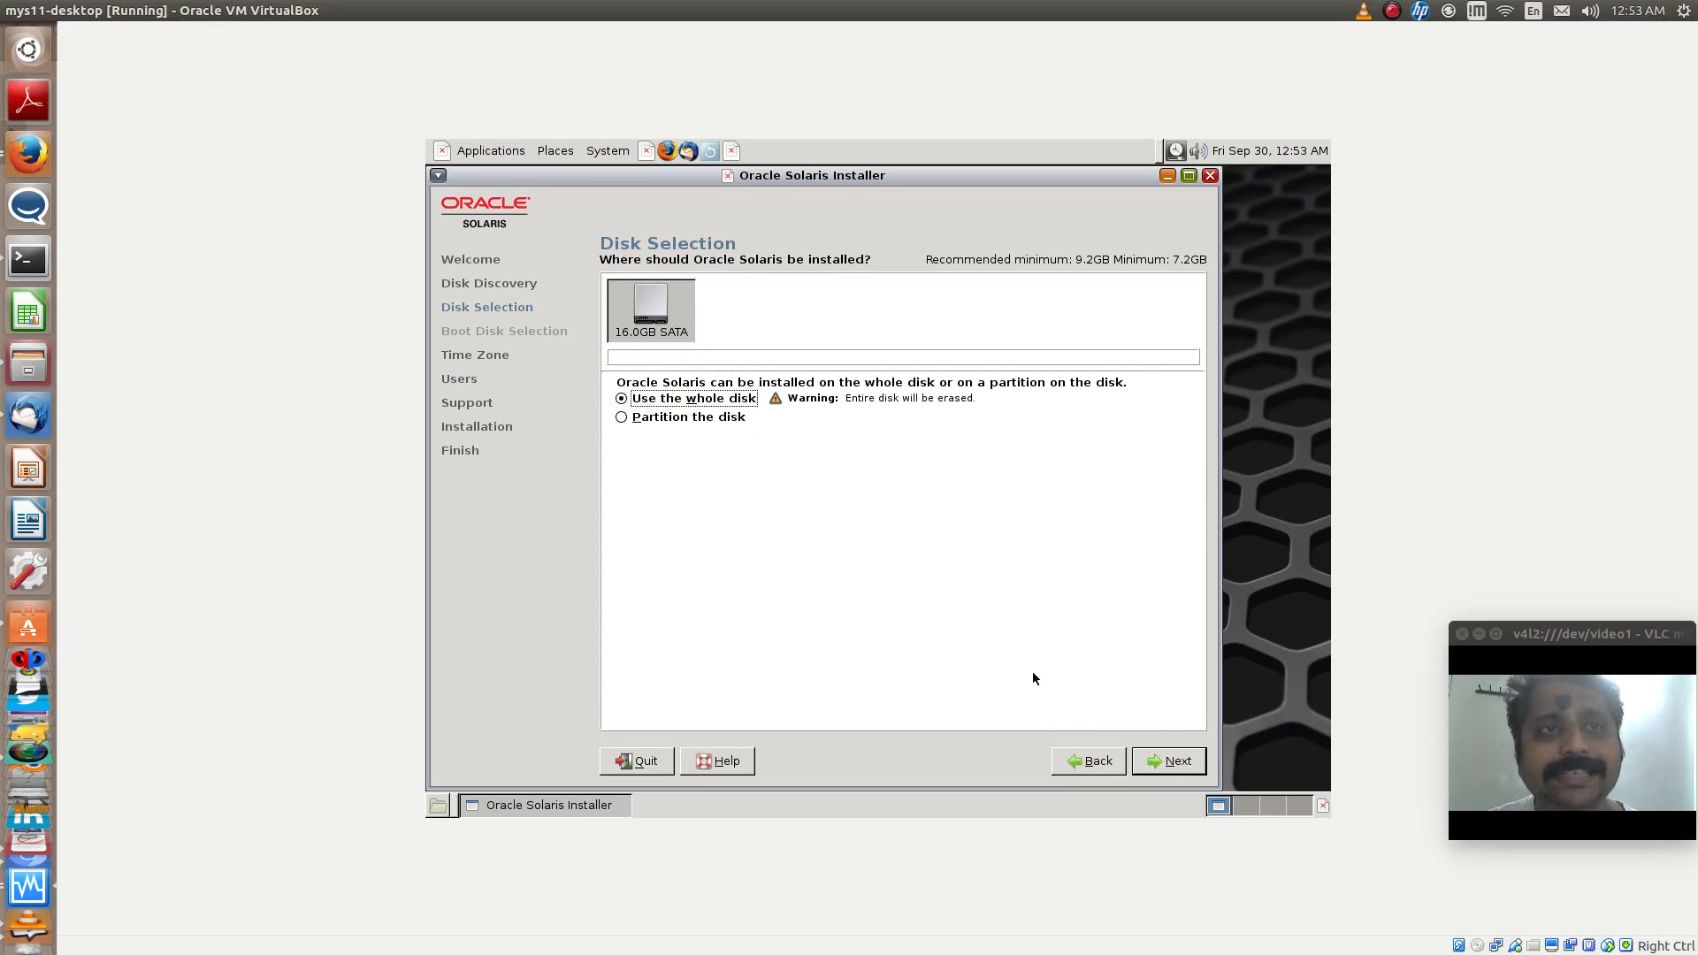
click(1166, 763)
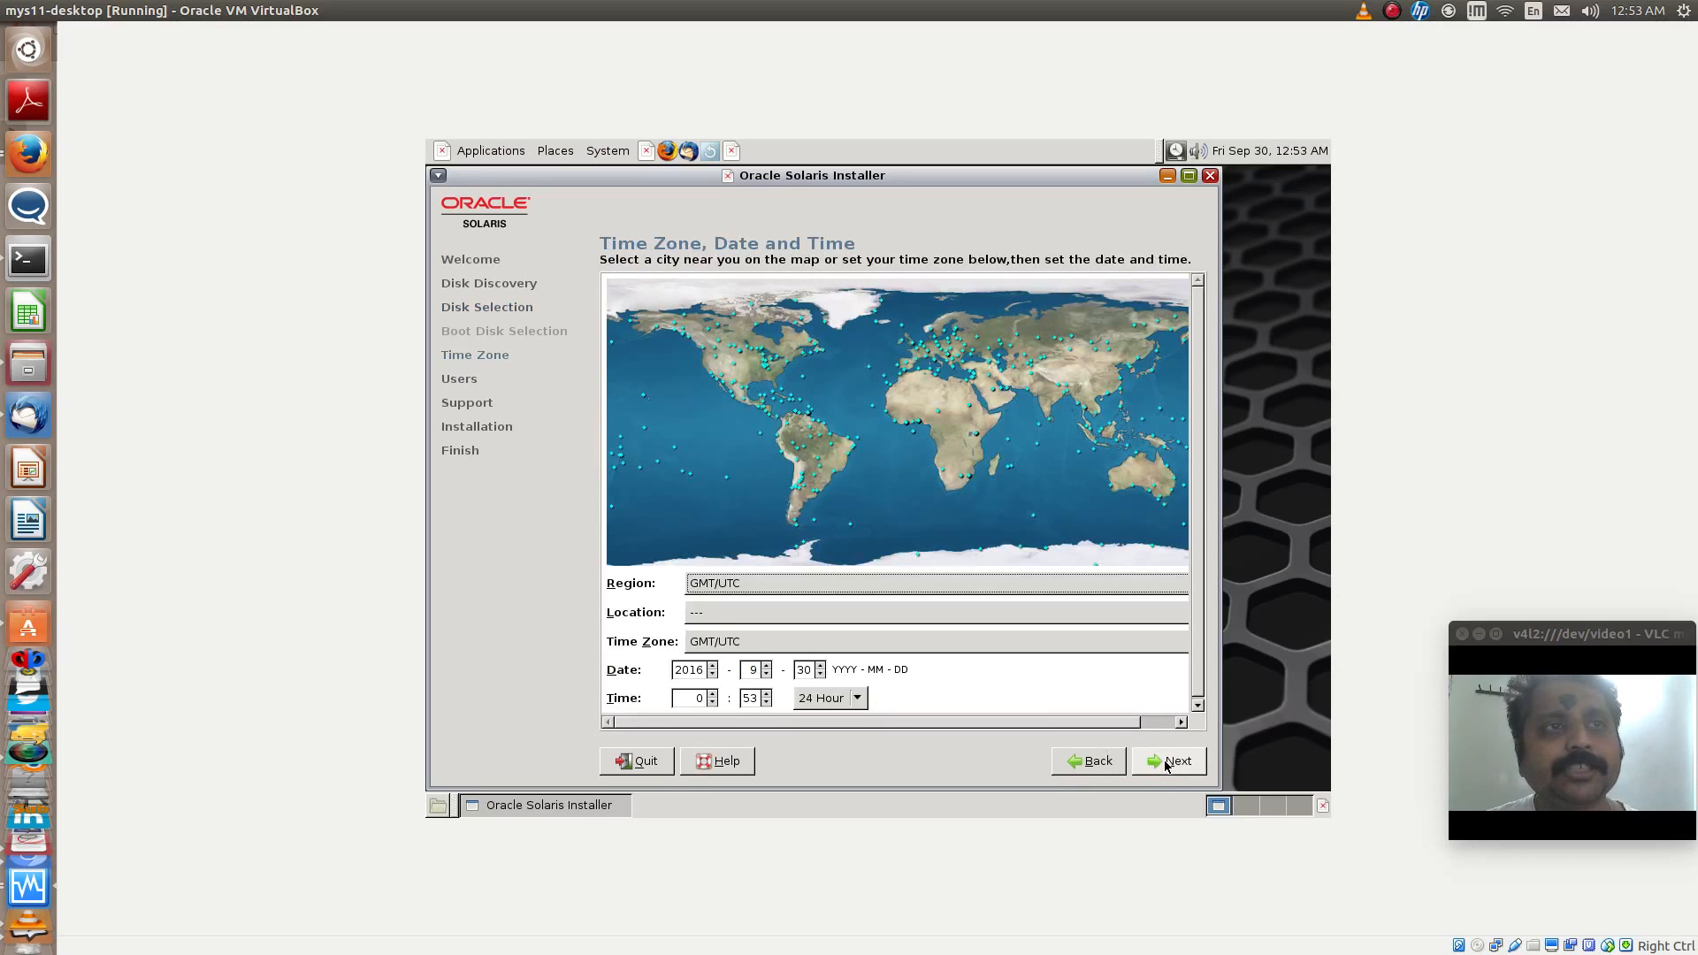
click(1065, 400)
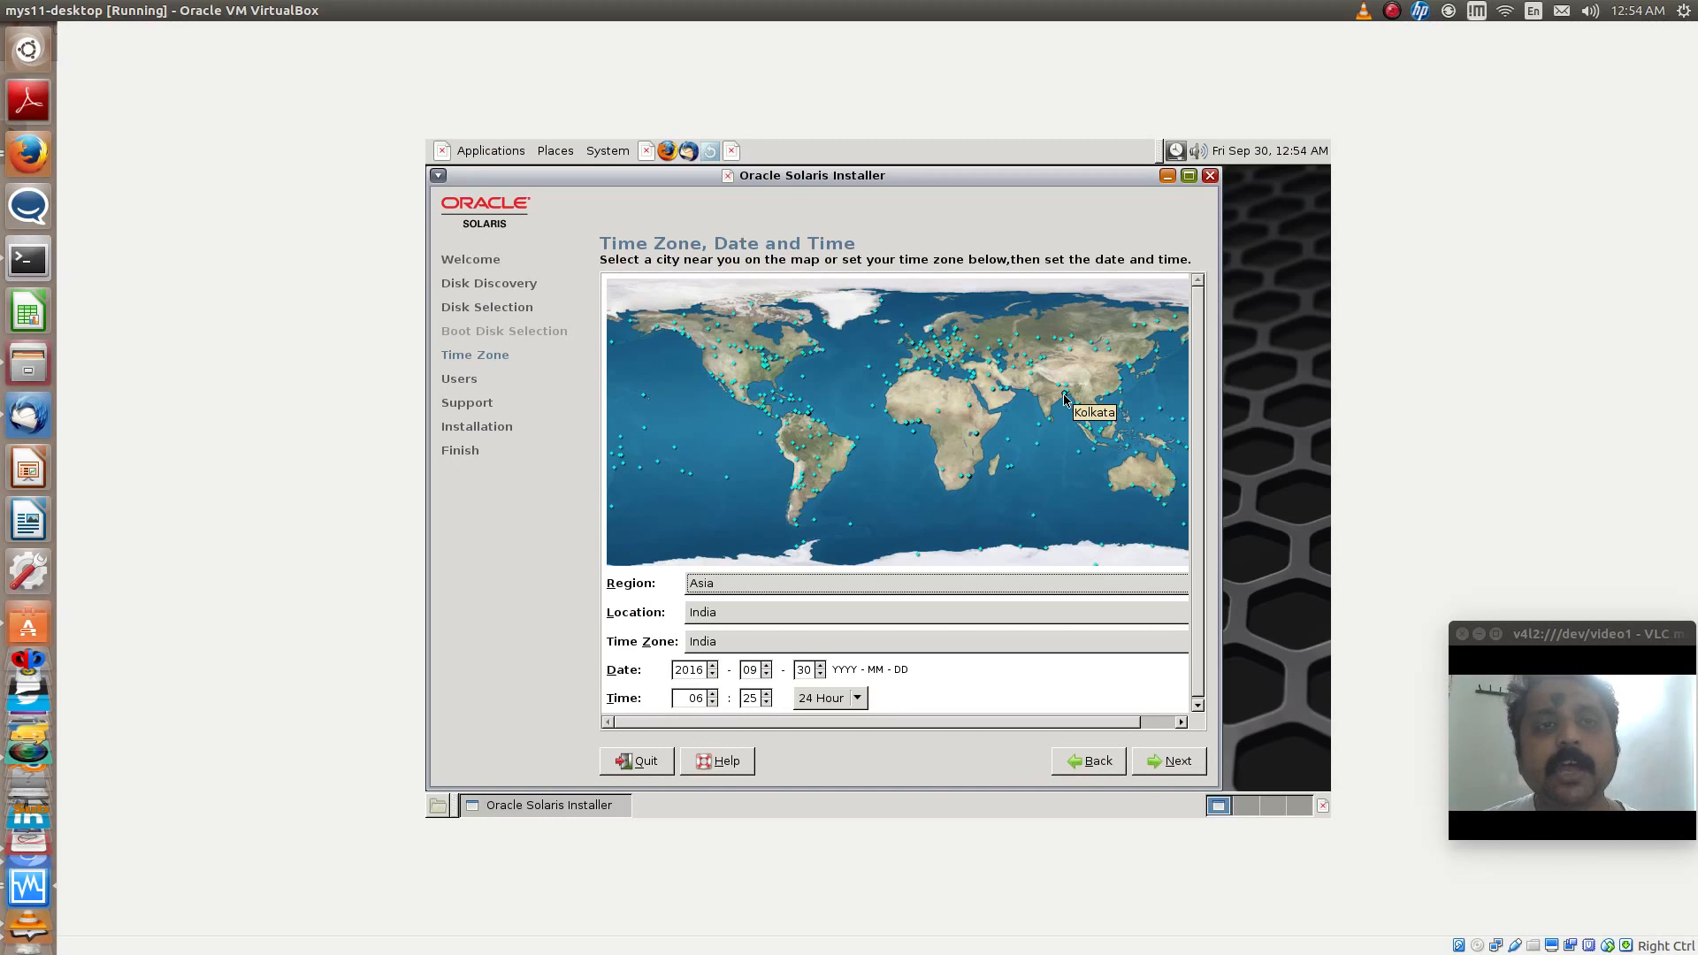
click(1179, 761)
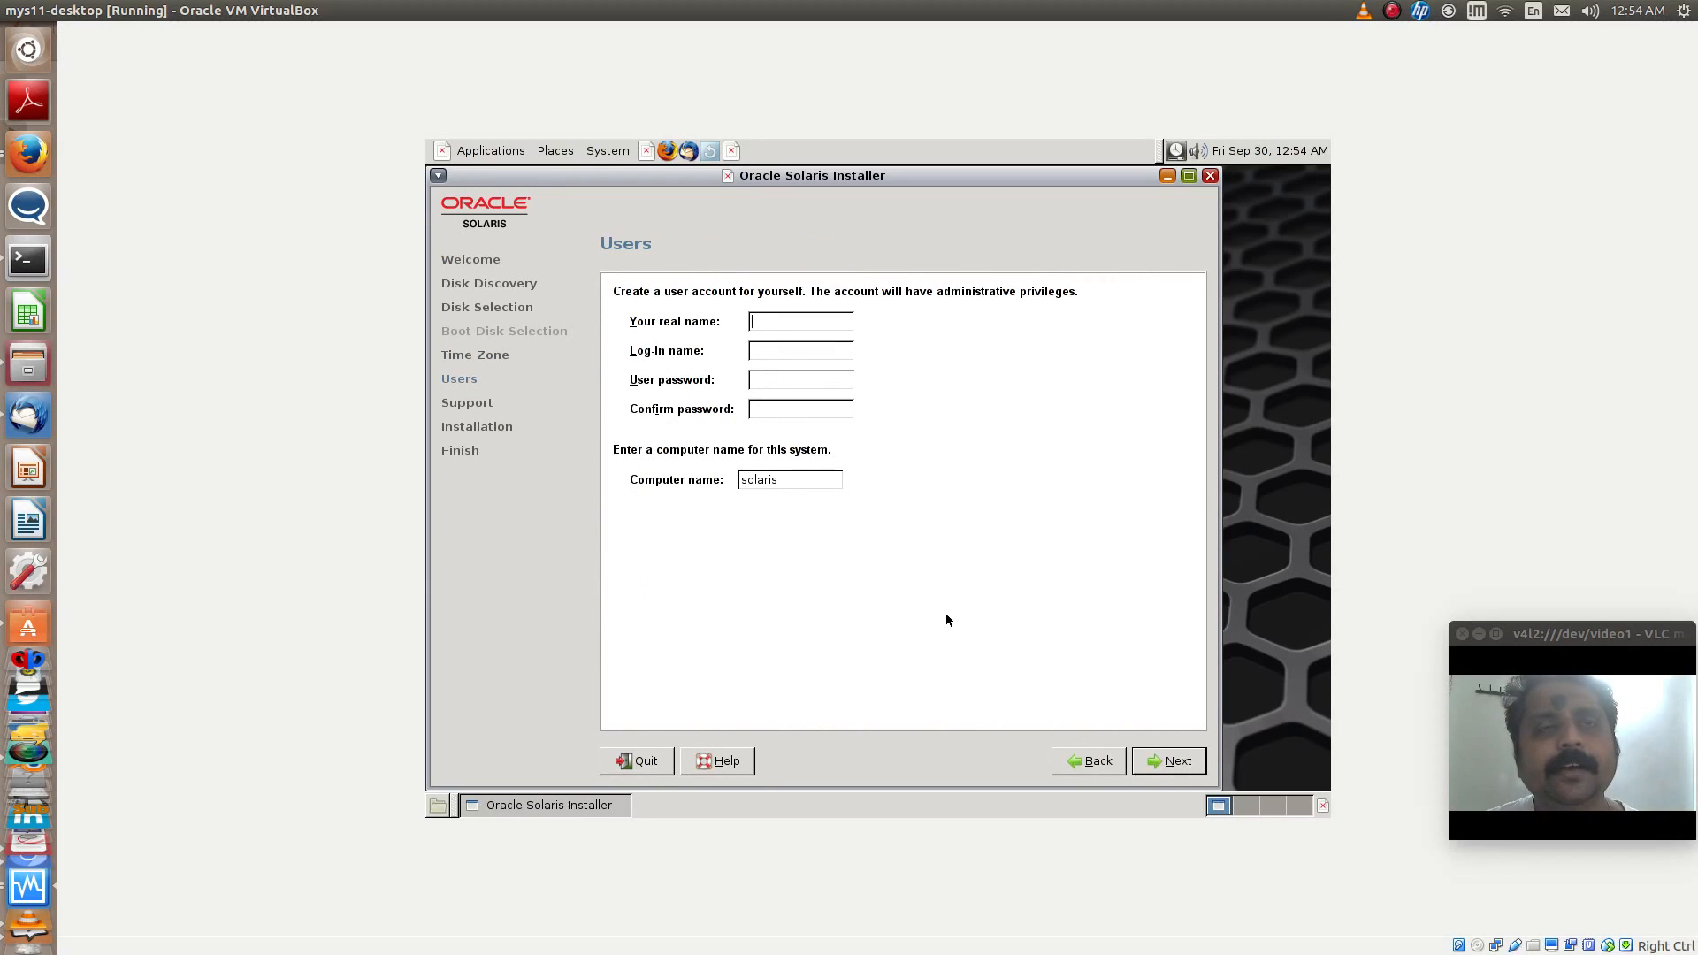
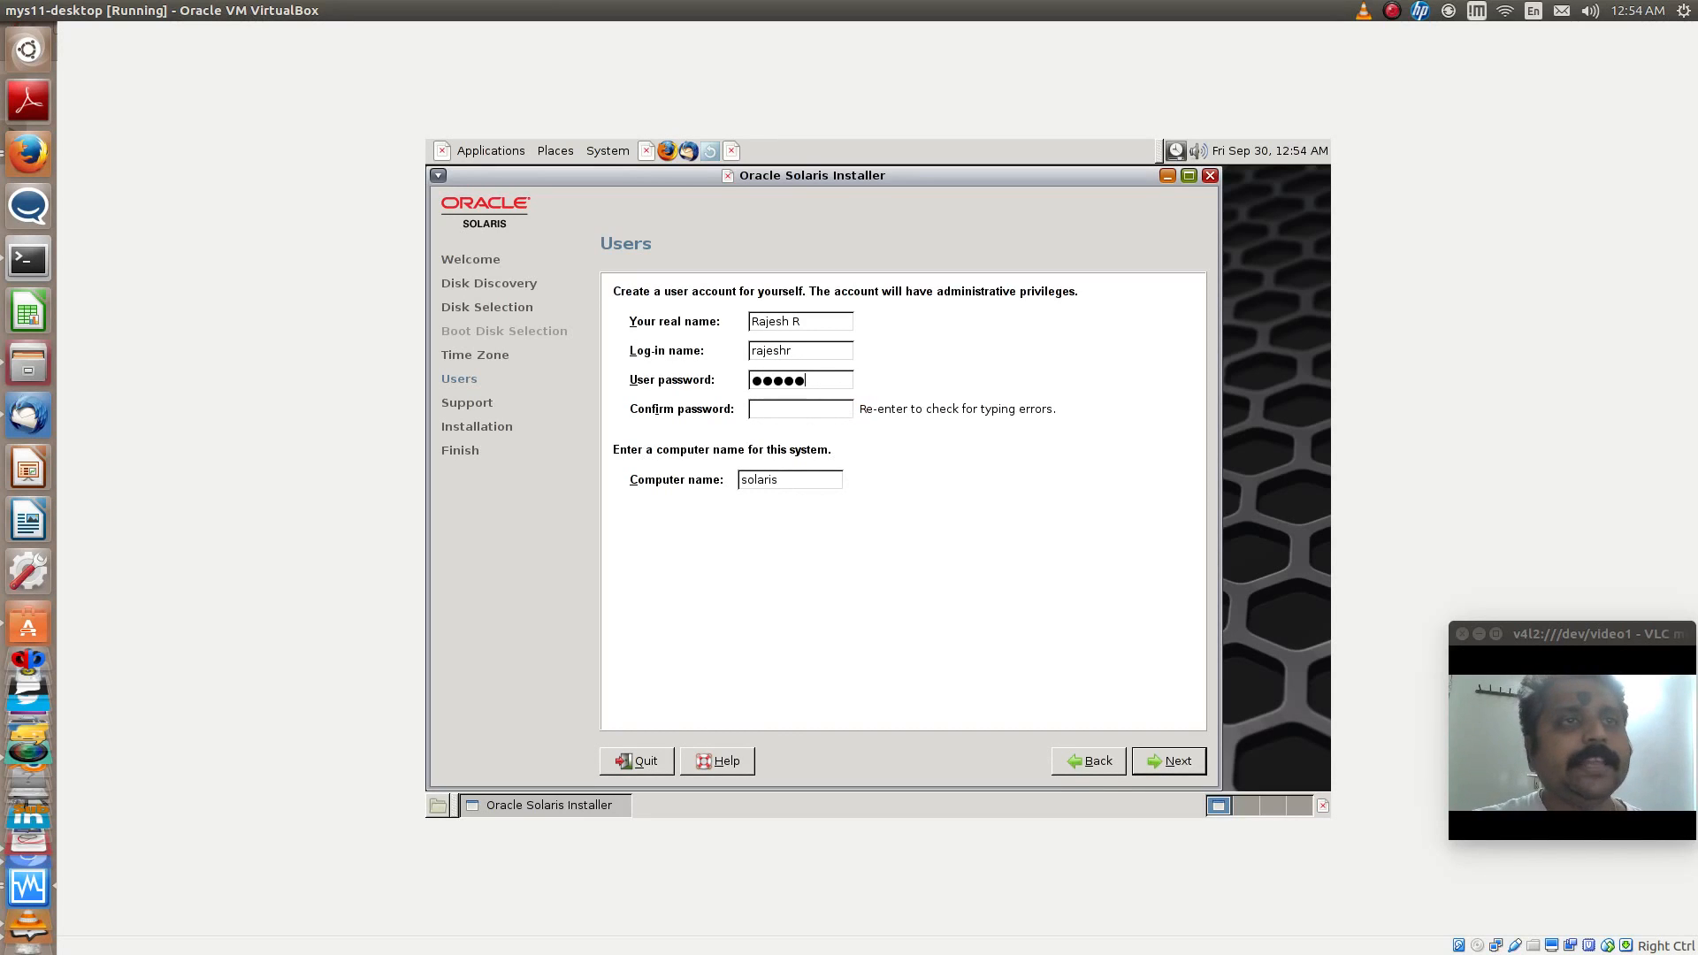
- Create the administrative user account with the real name, log-in name and confirmed account password, keeping solaris as the computer name
key(BackSpace)
key(BackSpace)
key(BackSpace)
key(BackSpace)
key(BackSpace)
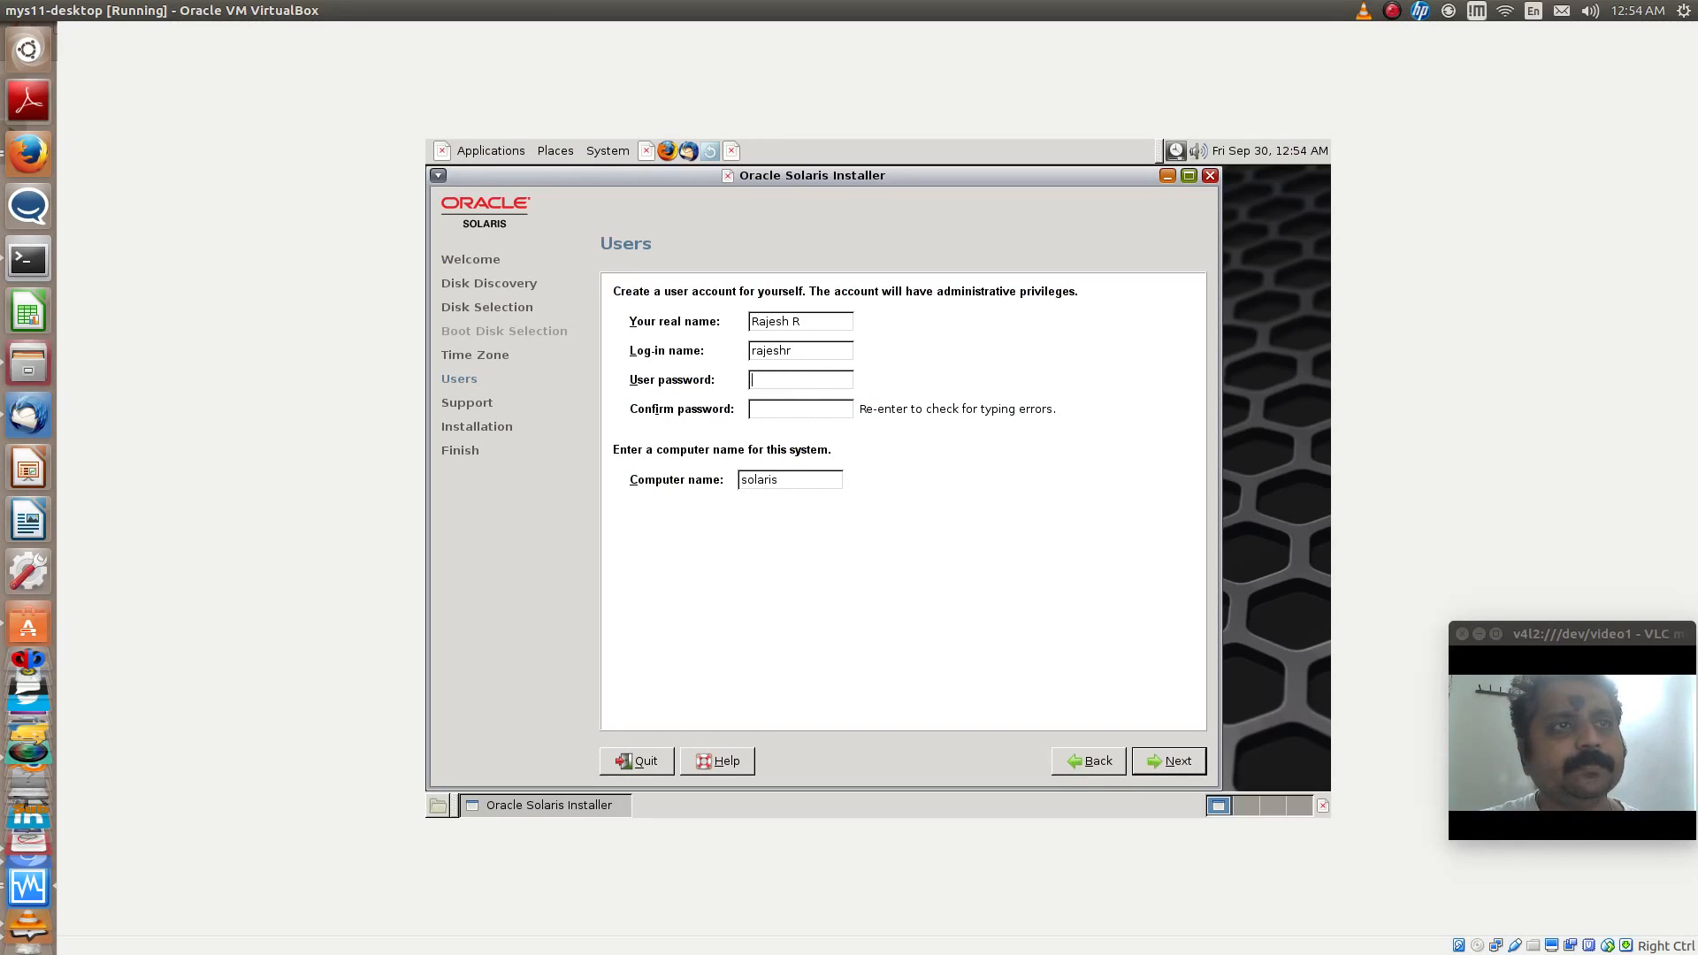
key(Tab)
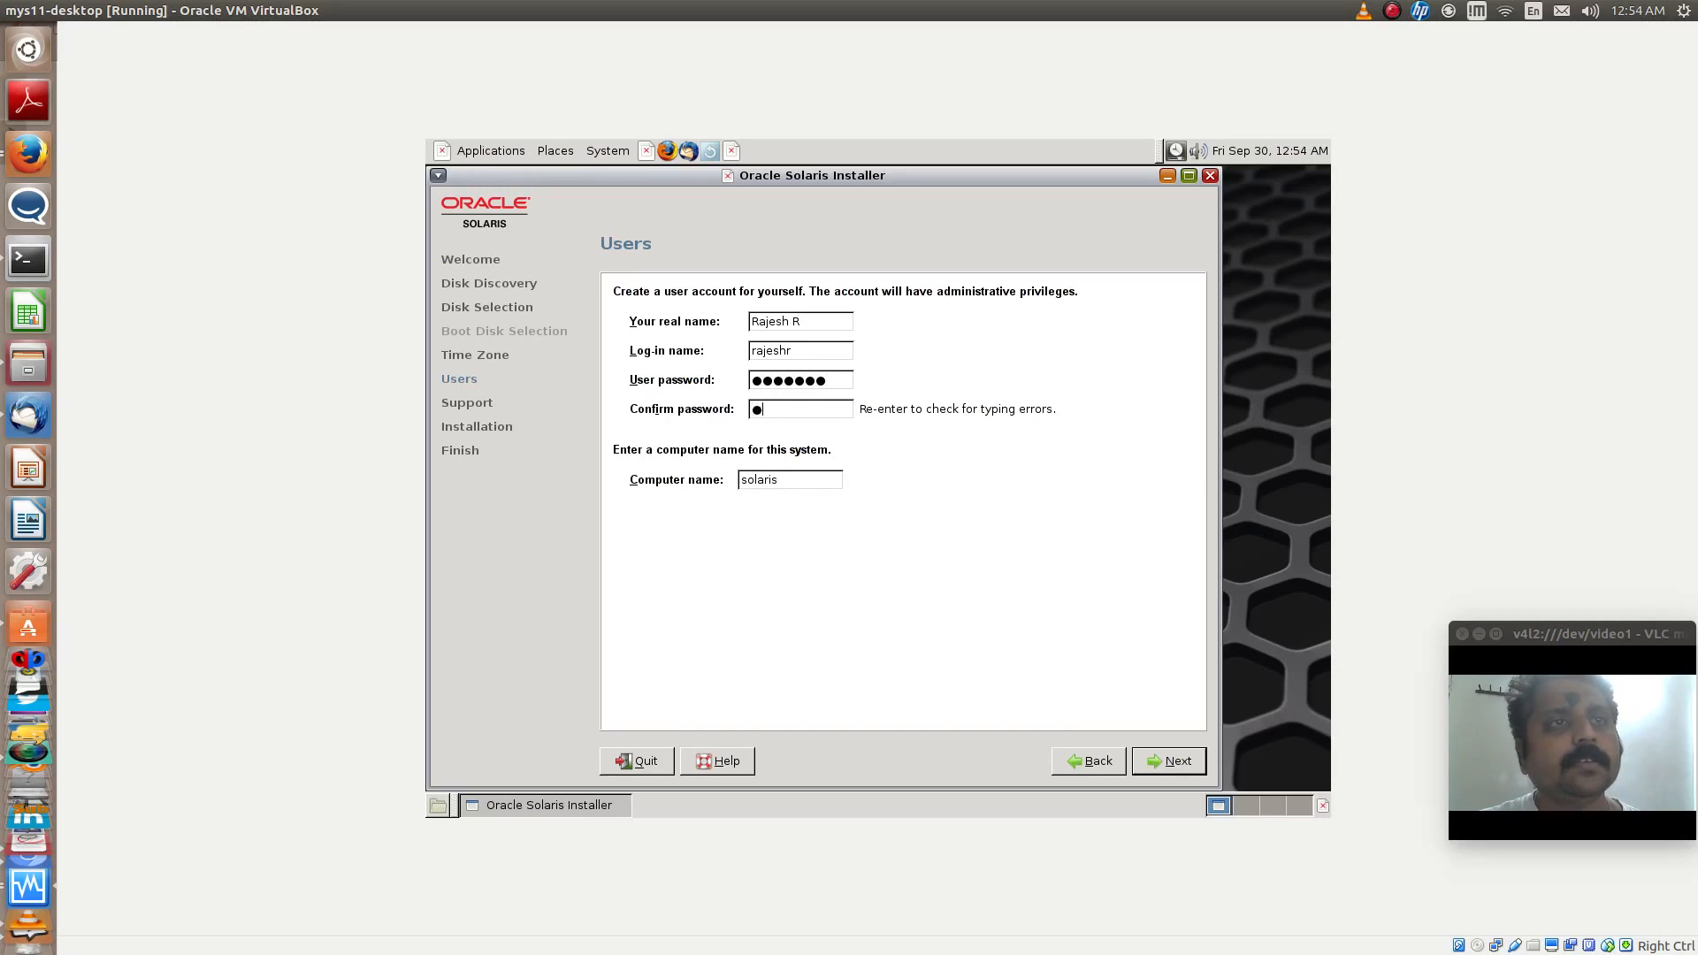
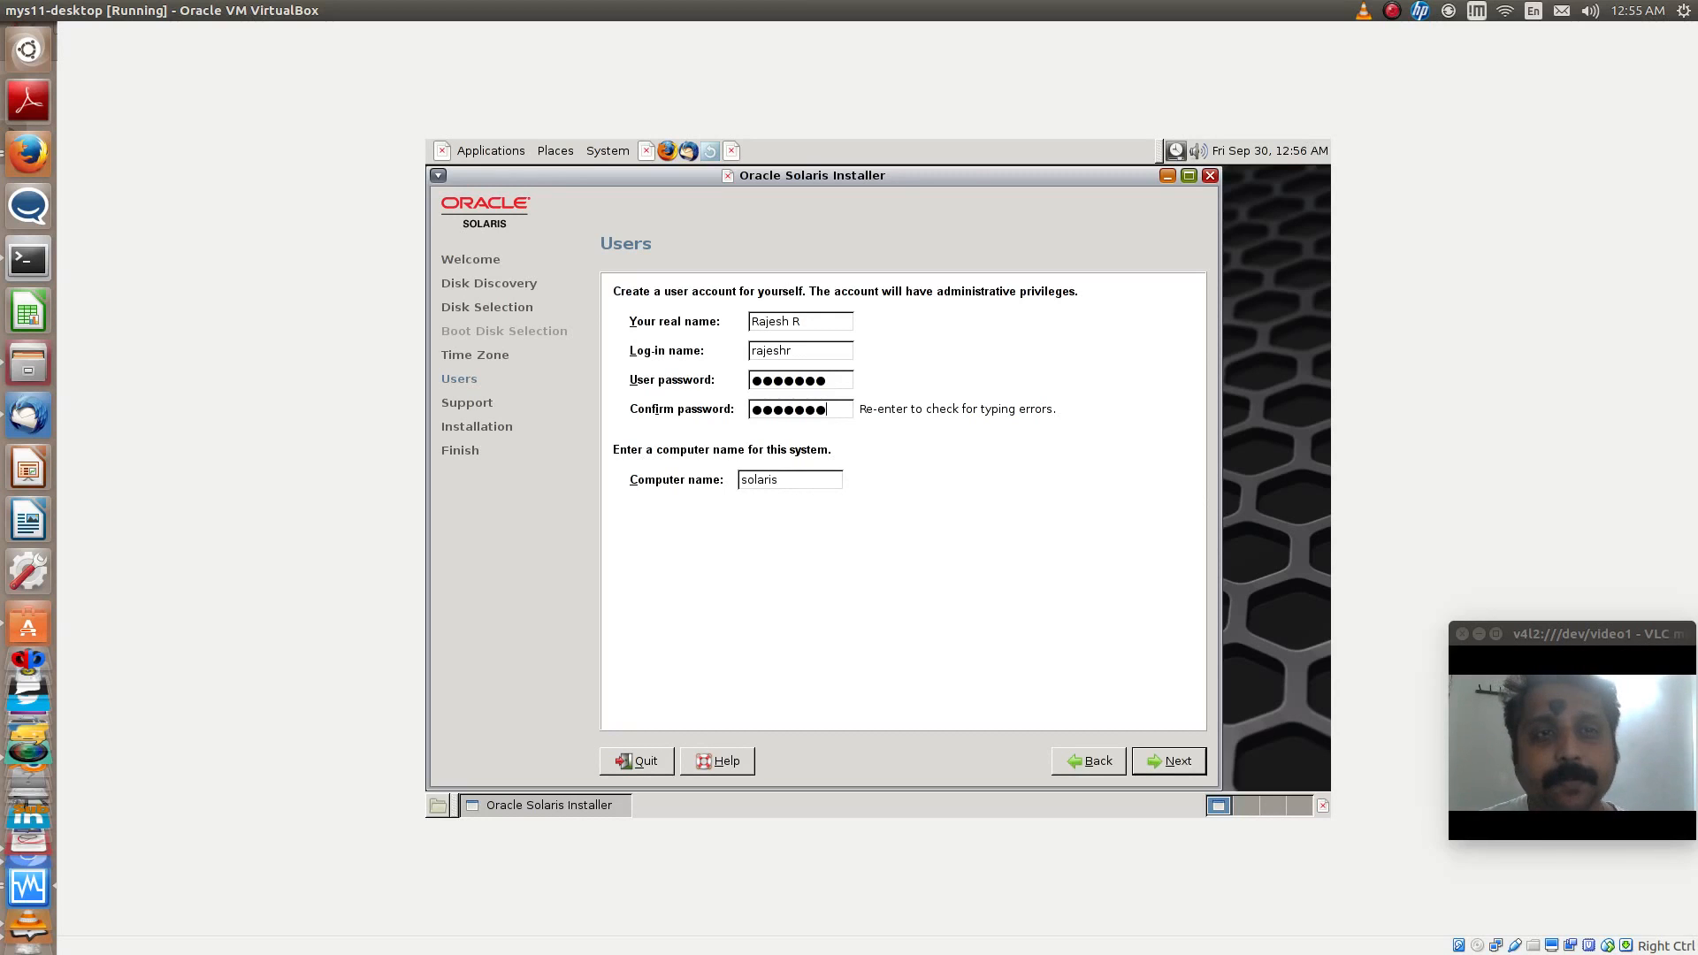
click(1177, 772)
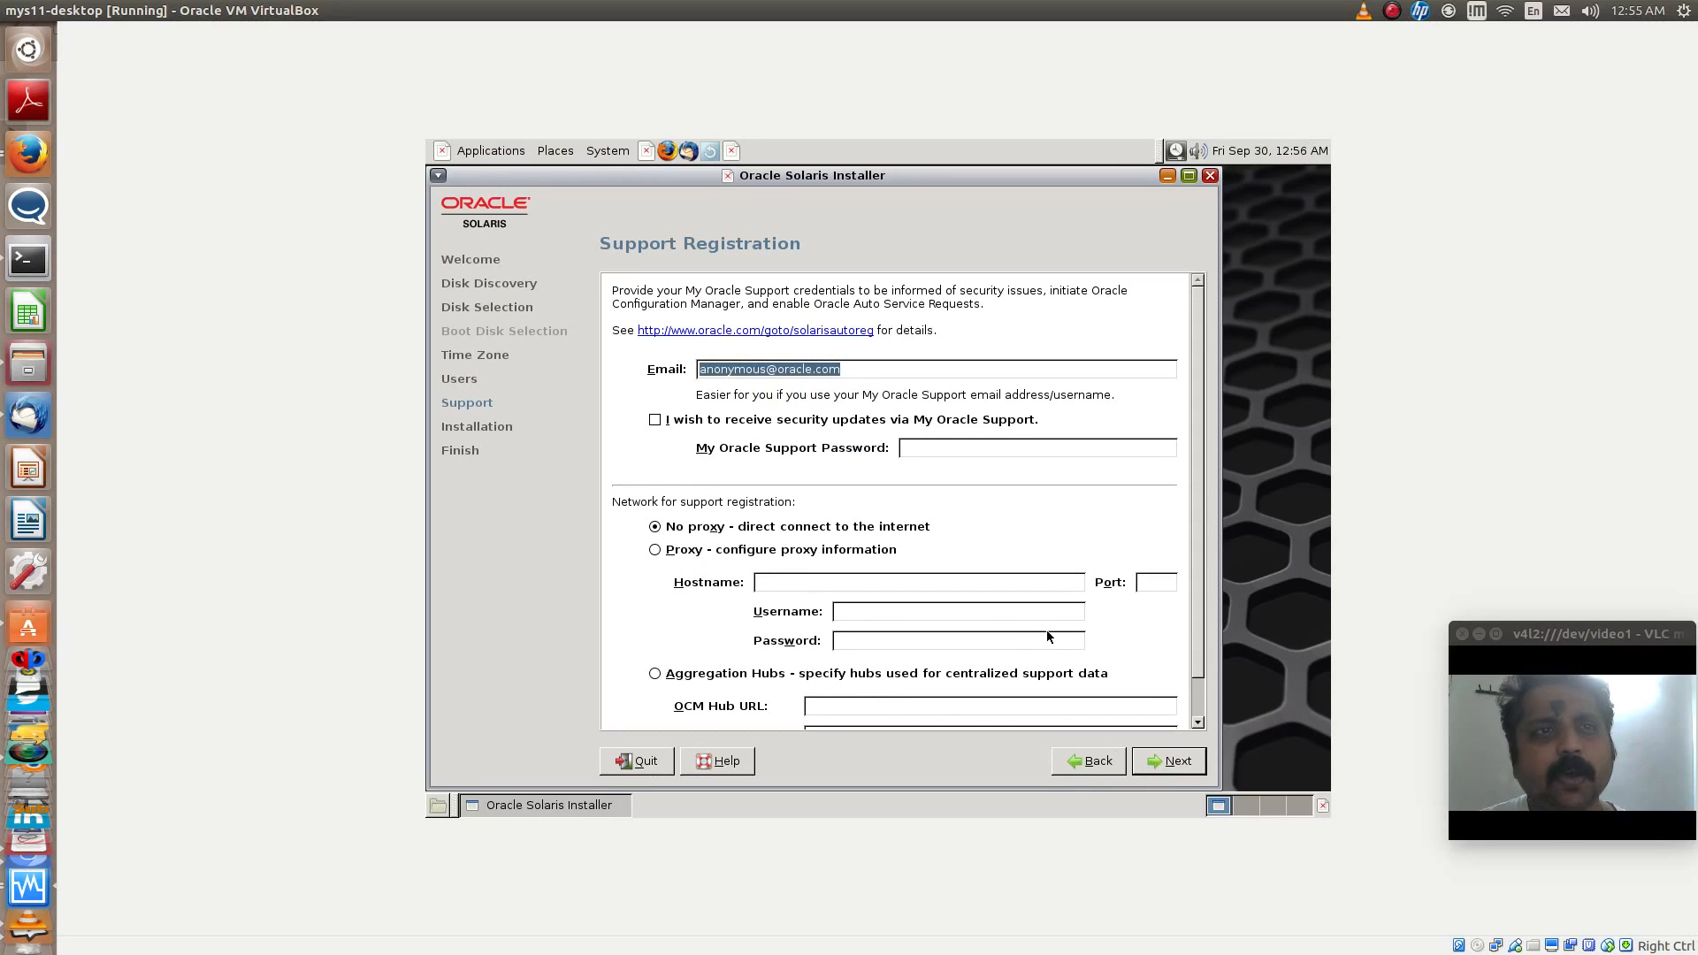
- Accept the default support registration with a direct internet connection and start the Oracle Solaris installation
drag(1199, 668, 1204, 611)
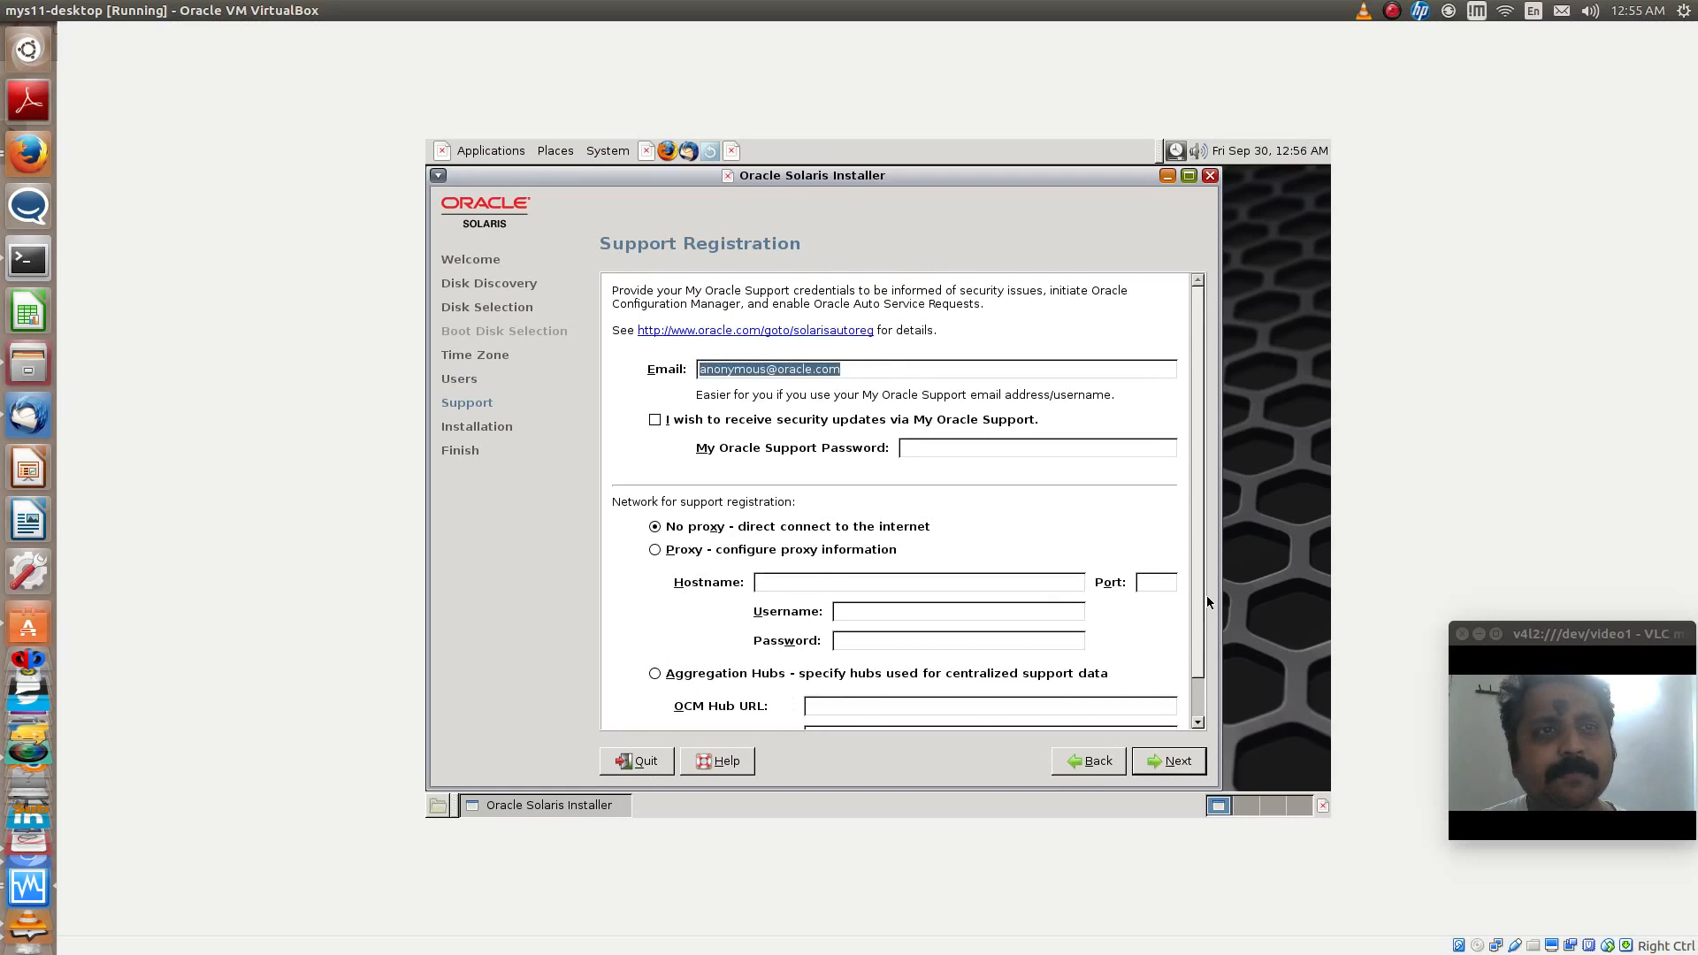
click(1170, 769)
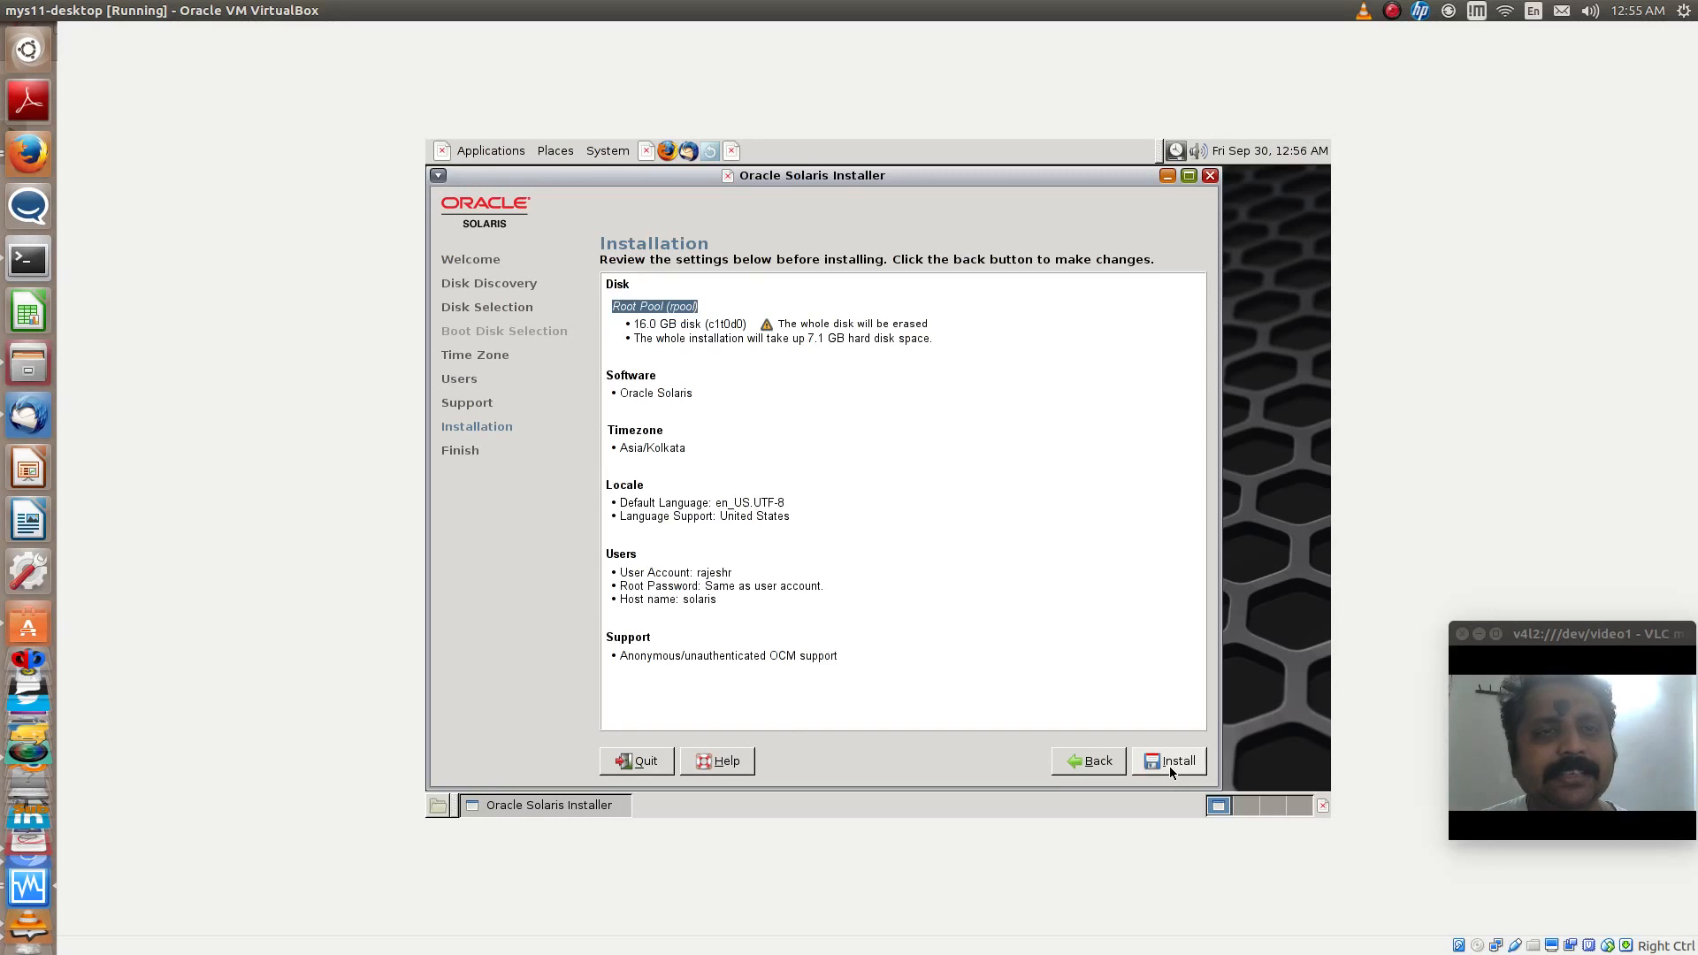
click(1169, 762)
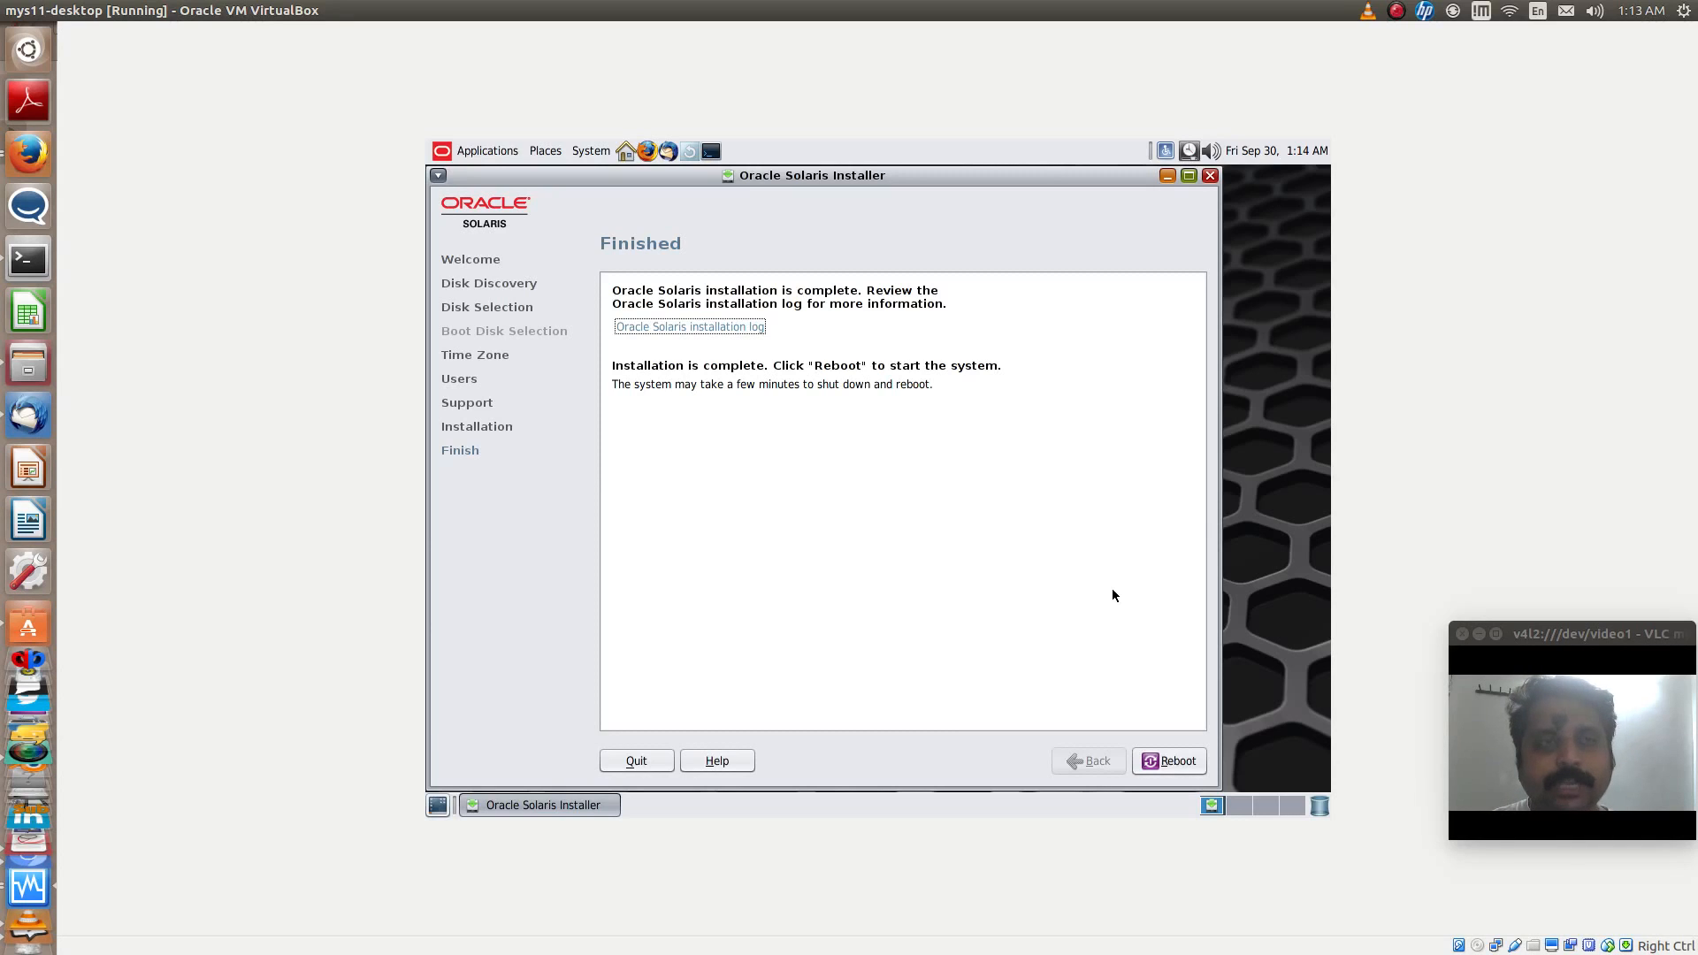
- Reboot into the installed Oracle Solaris 11.3 system and log in with the new account's user name and password
click(1183, 764)
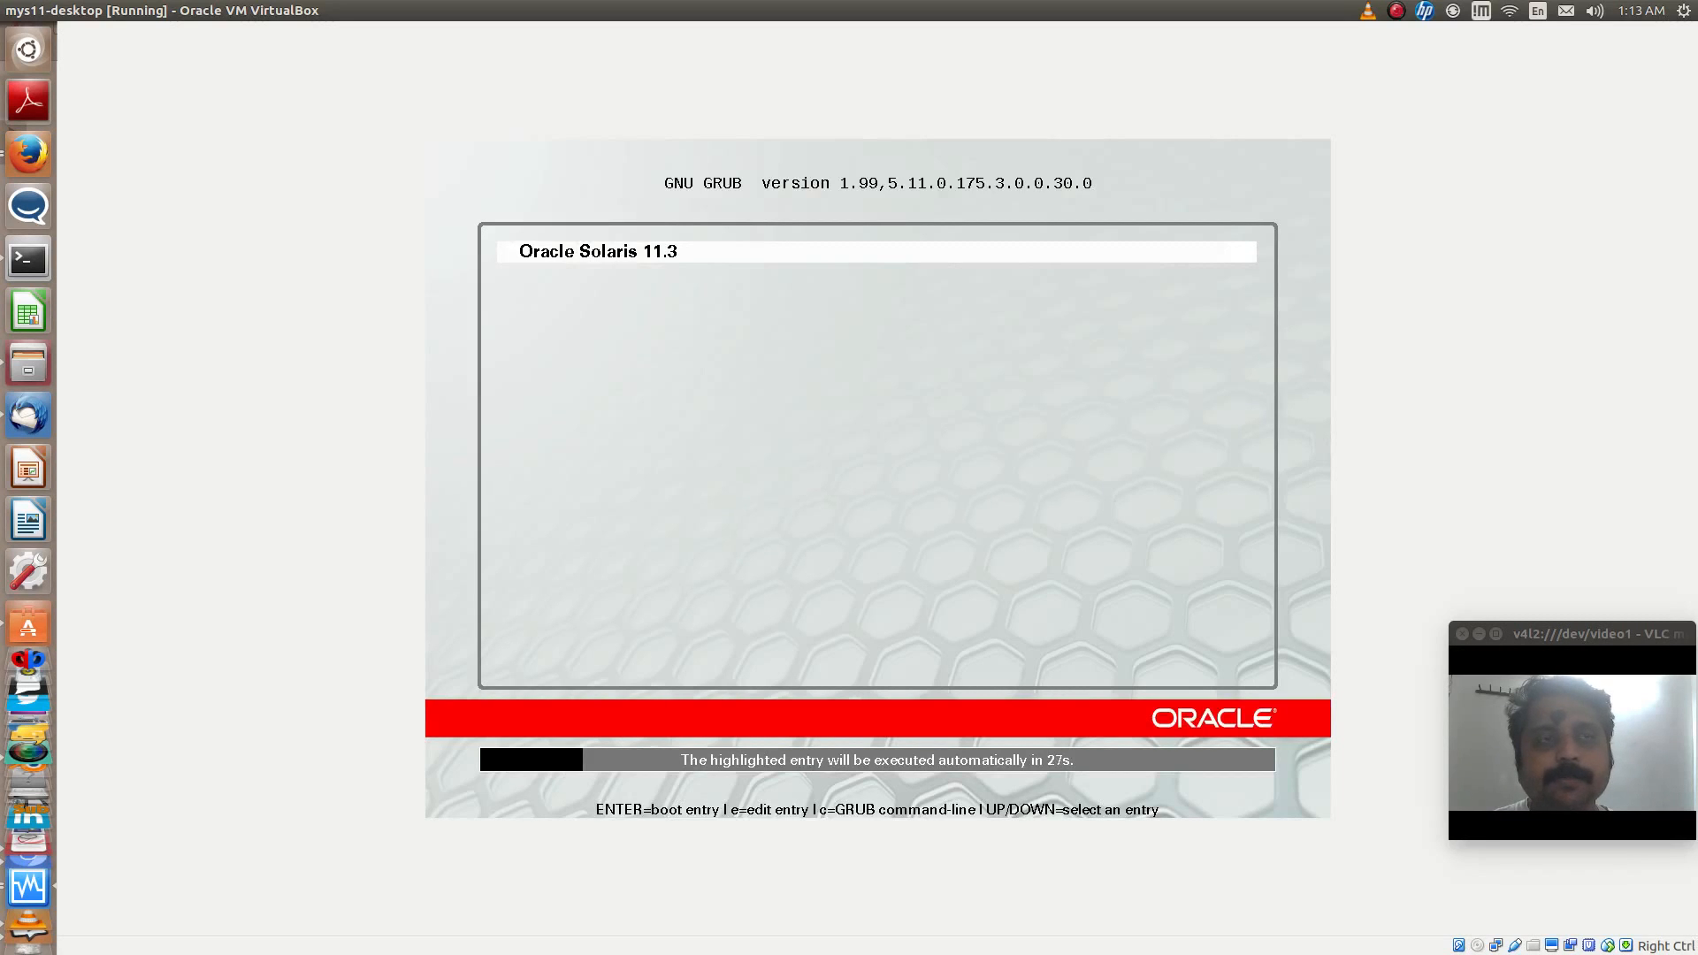
key(Return)
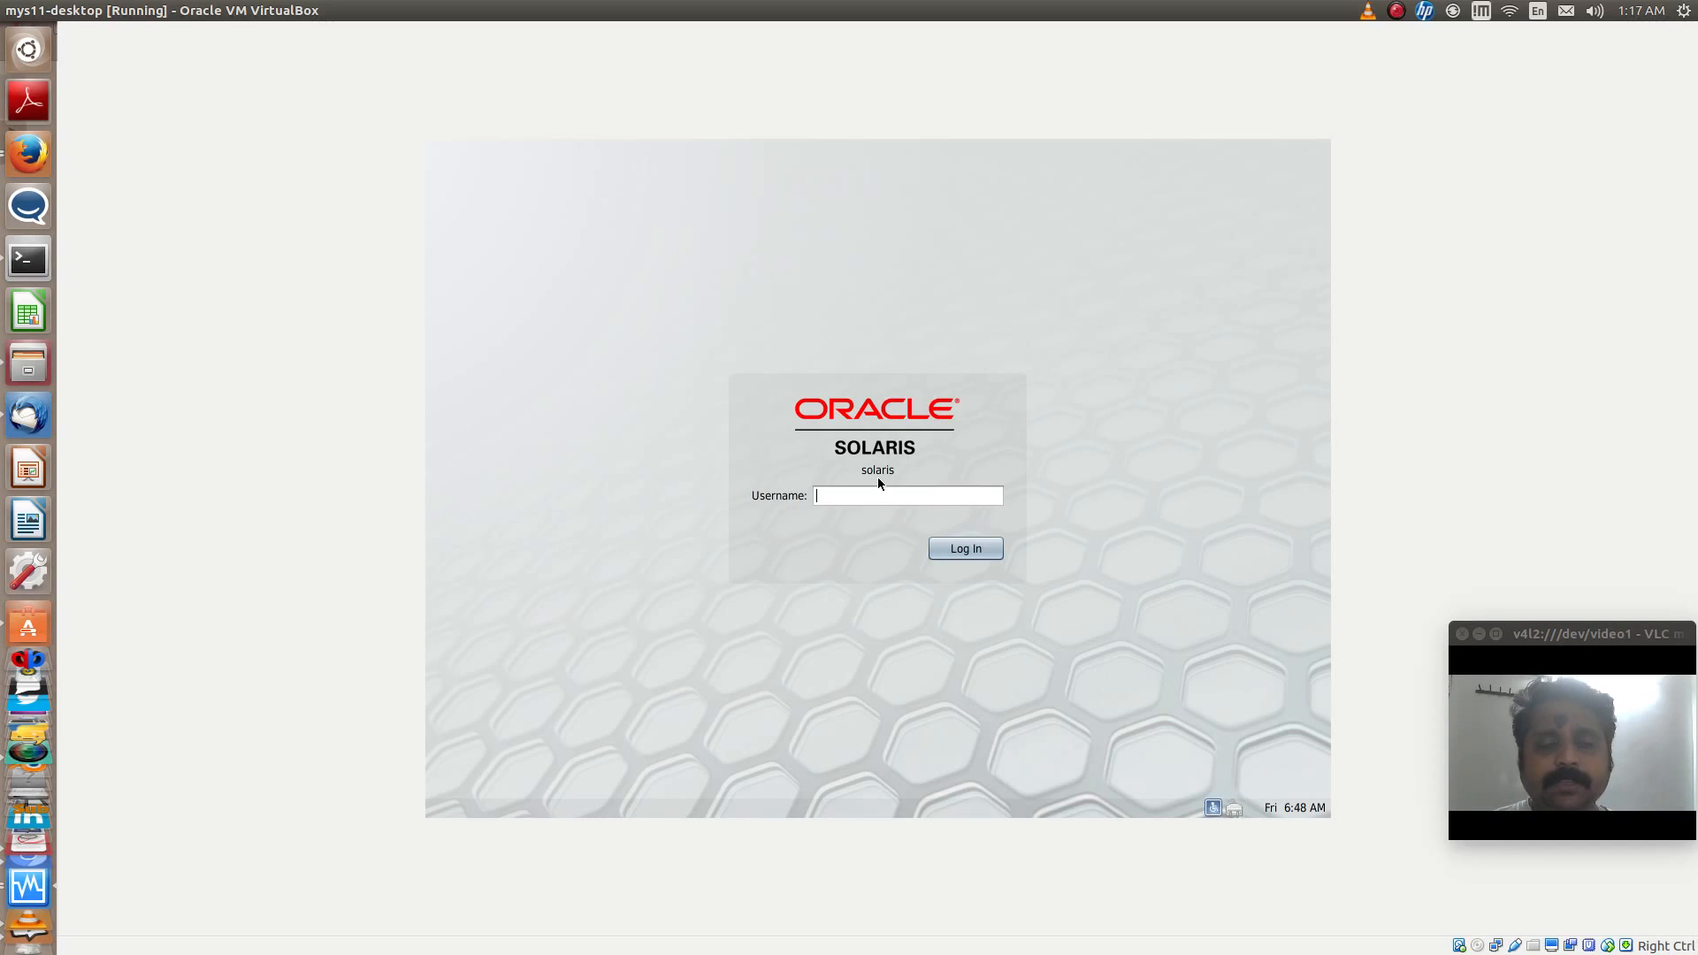
key(Return)
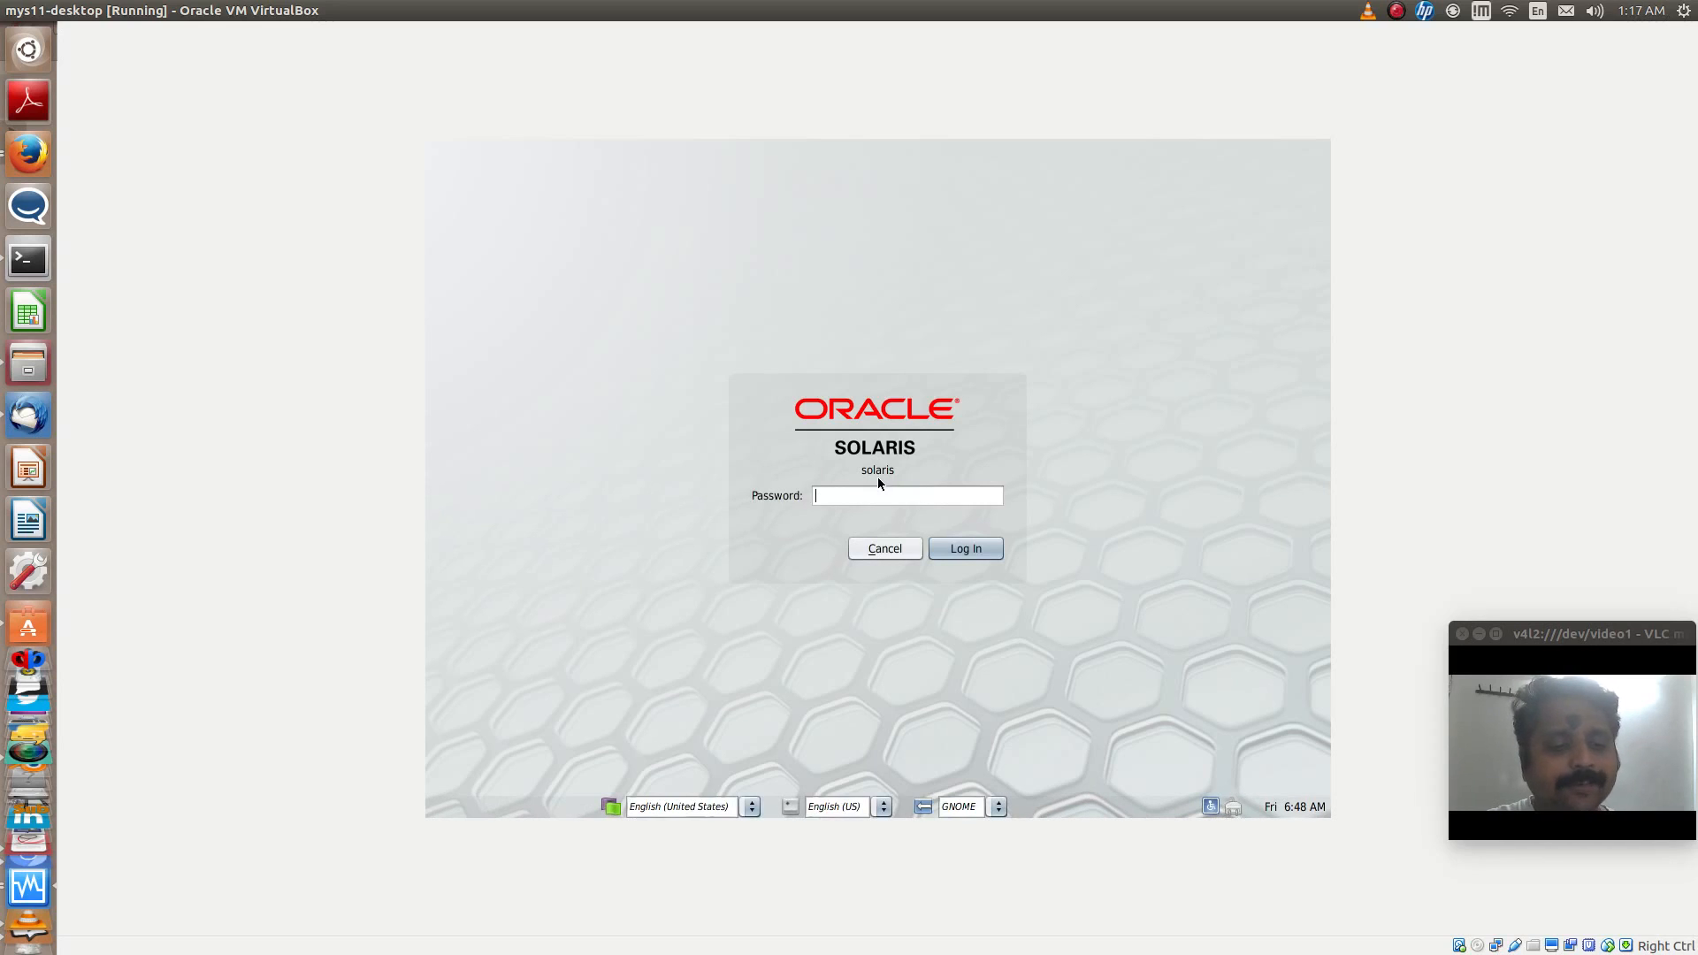
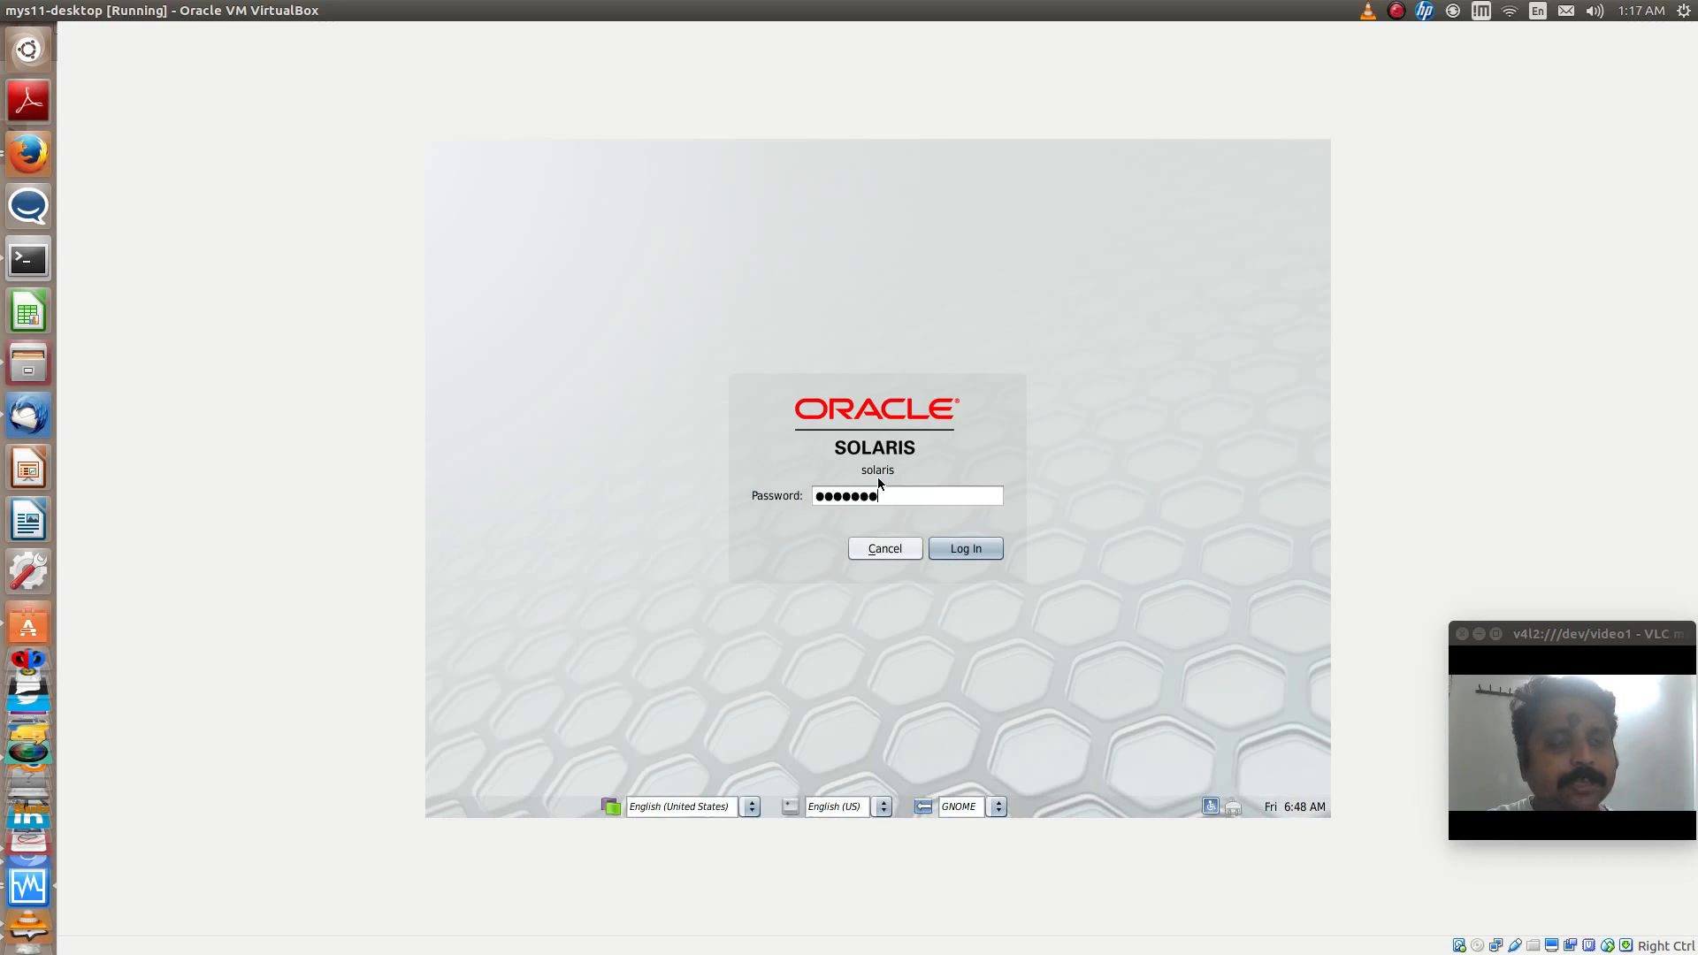
key(Return)
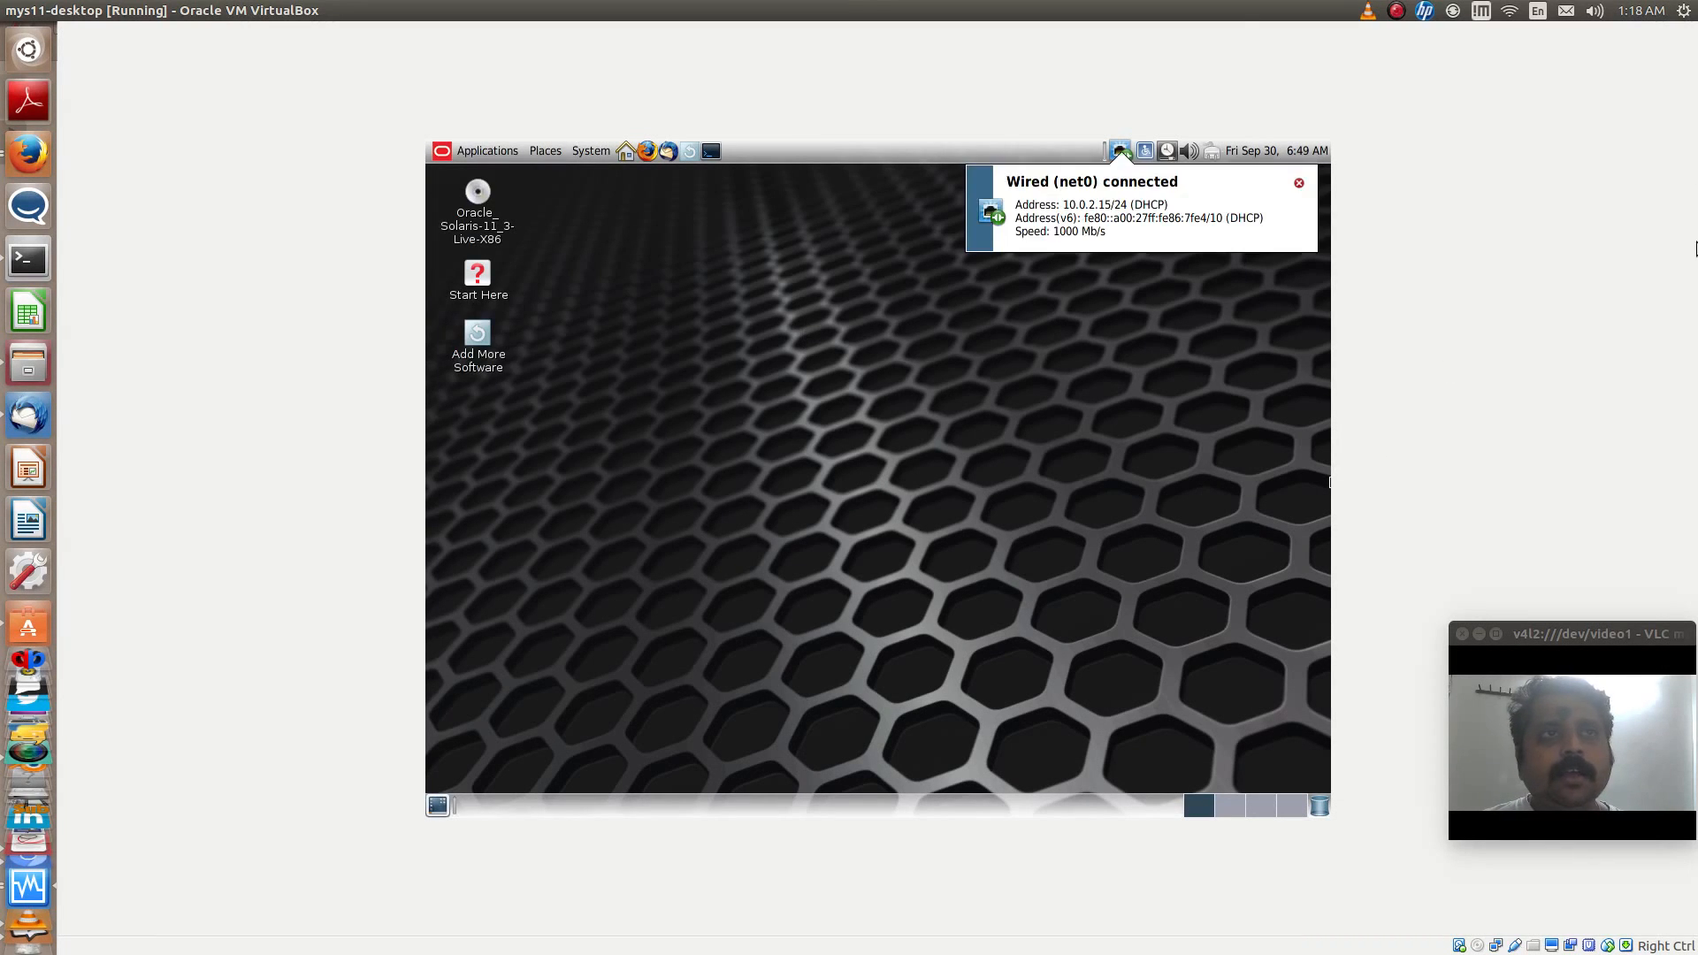
- Open a terminal and set its Default profile to Monospace at size 18 instead of the system fixed width font
click(710, 151)
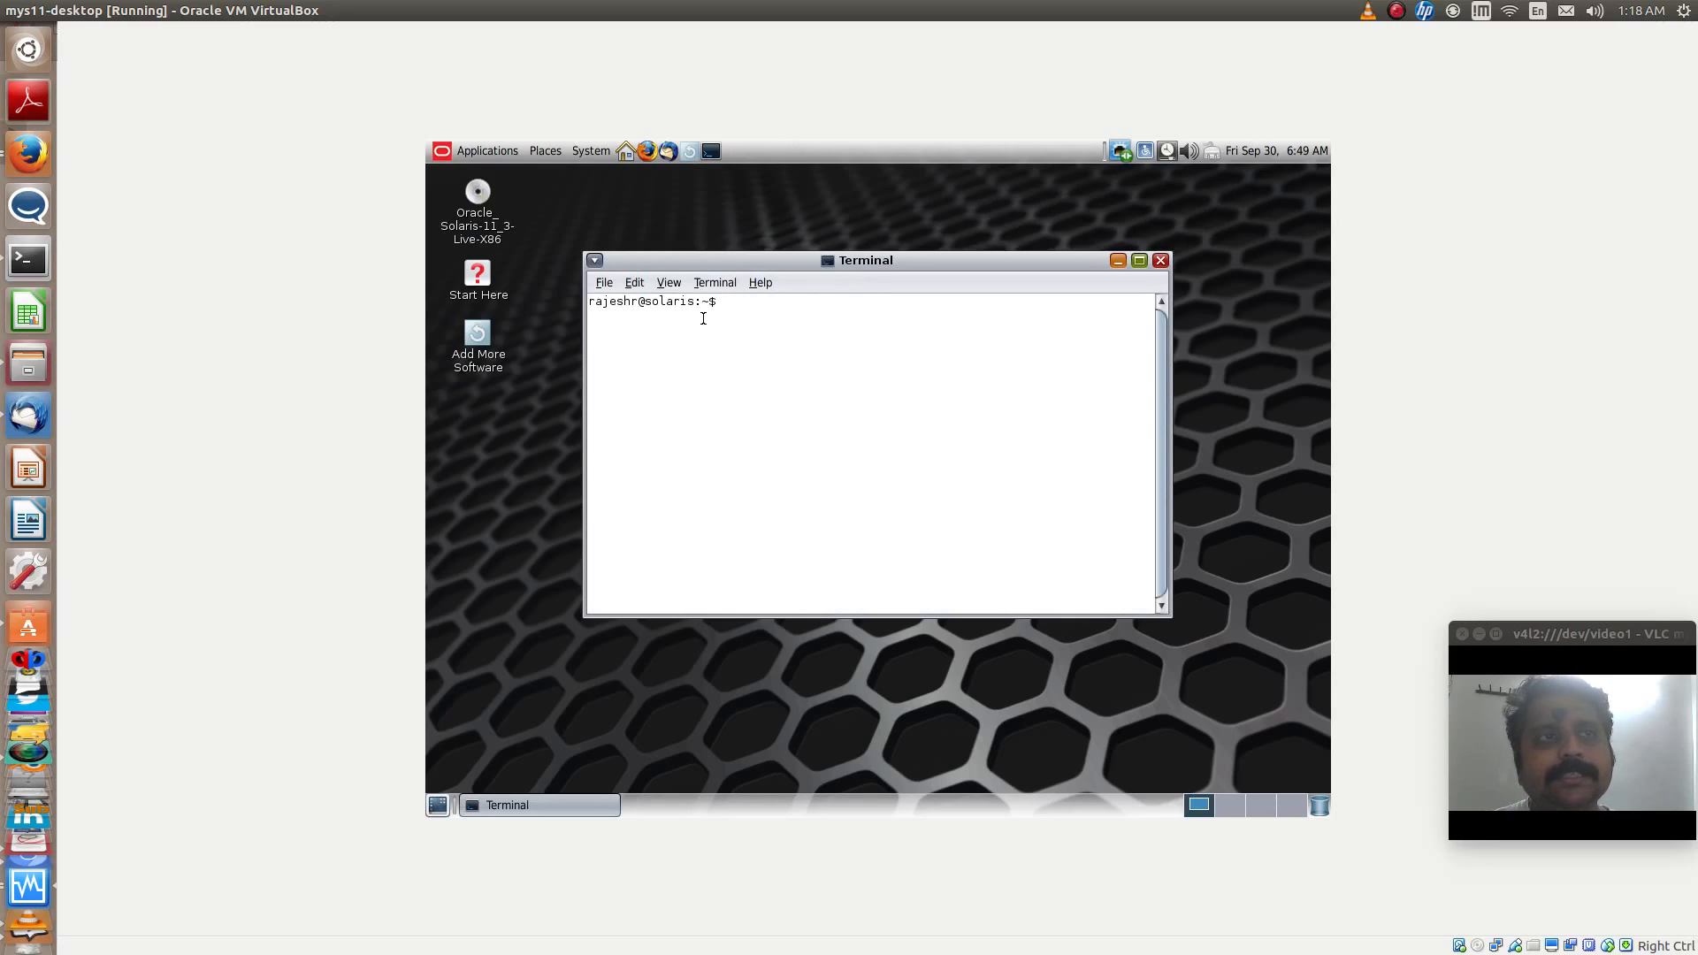
click(633, 283)
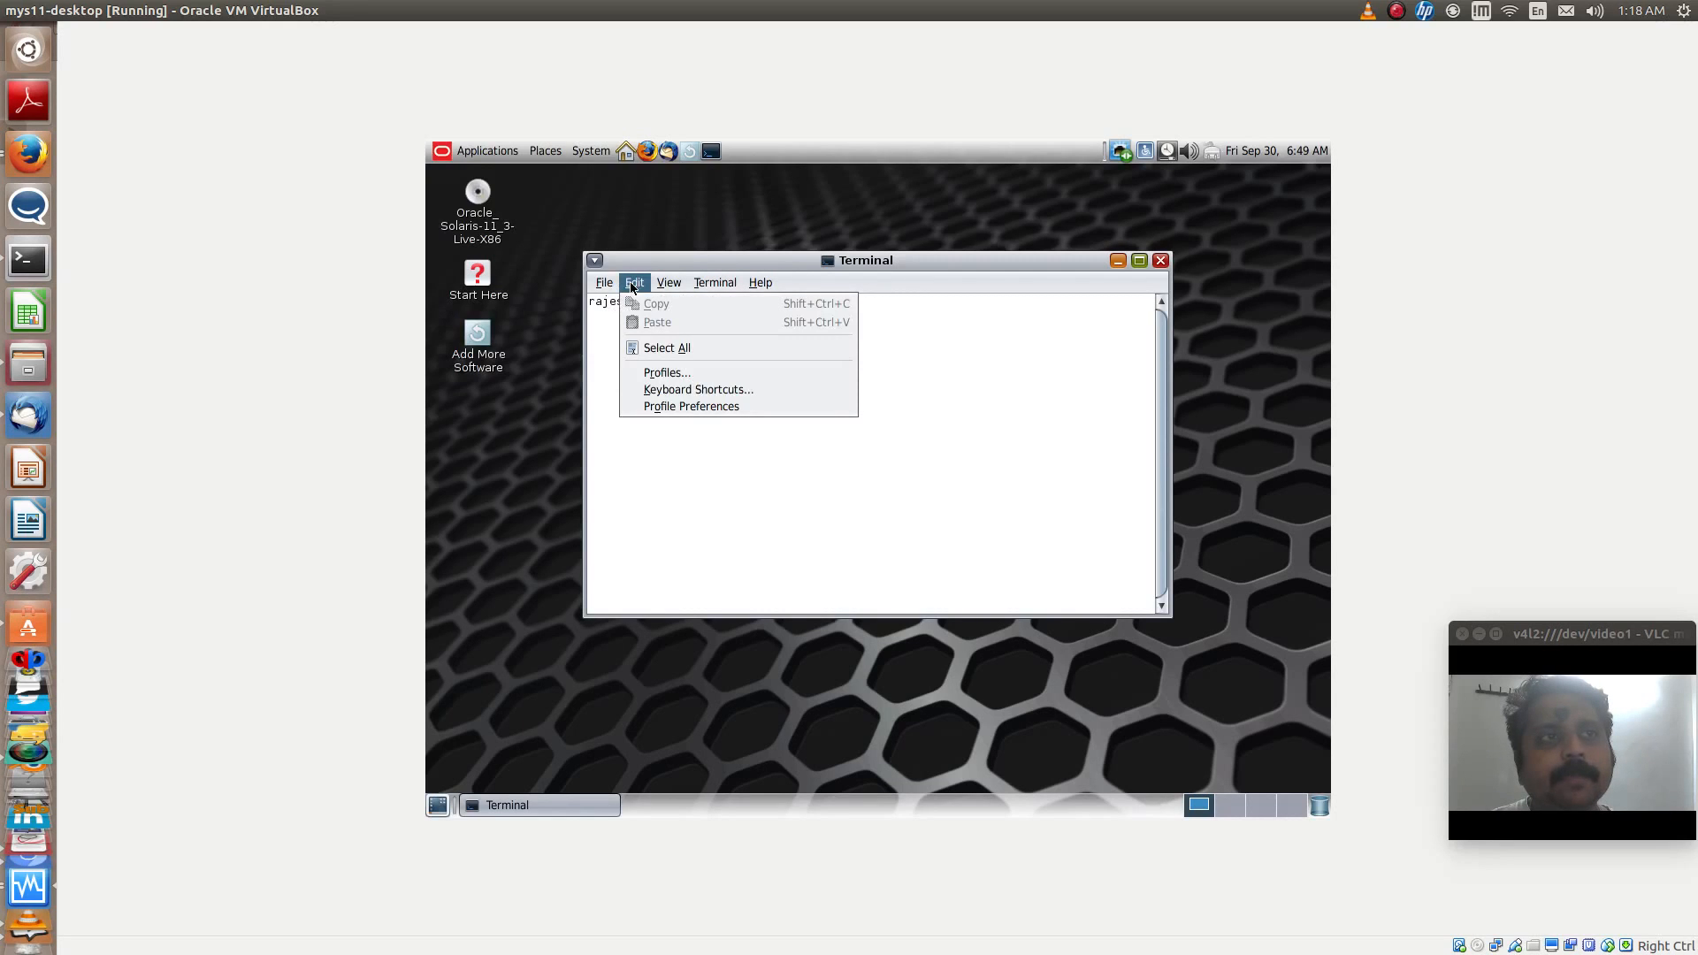
click(655, 373)
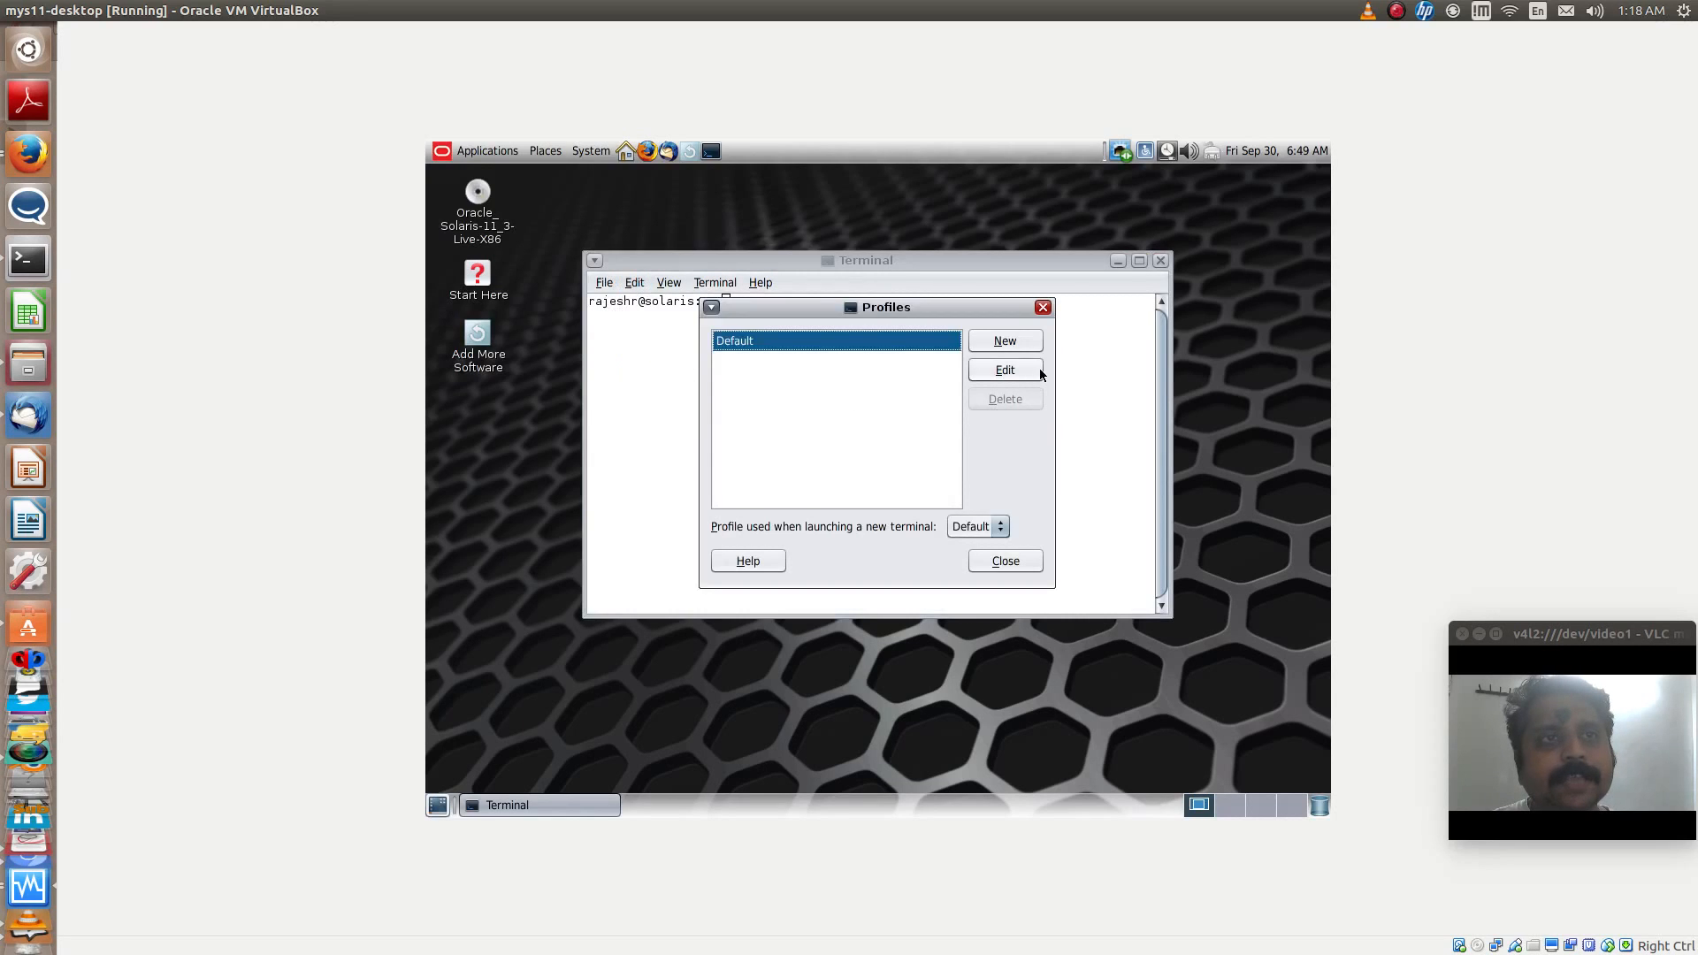
click(1023, 366)
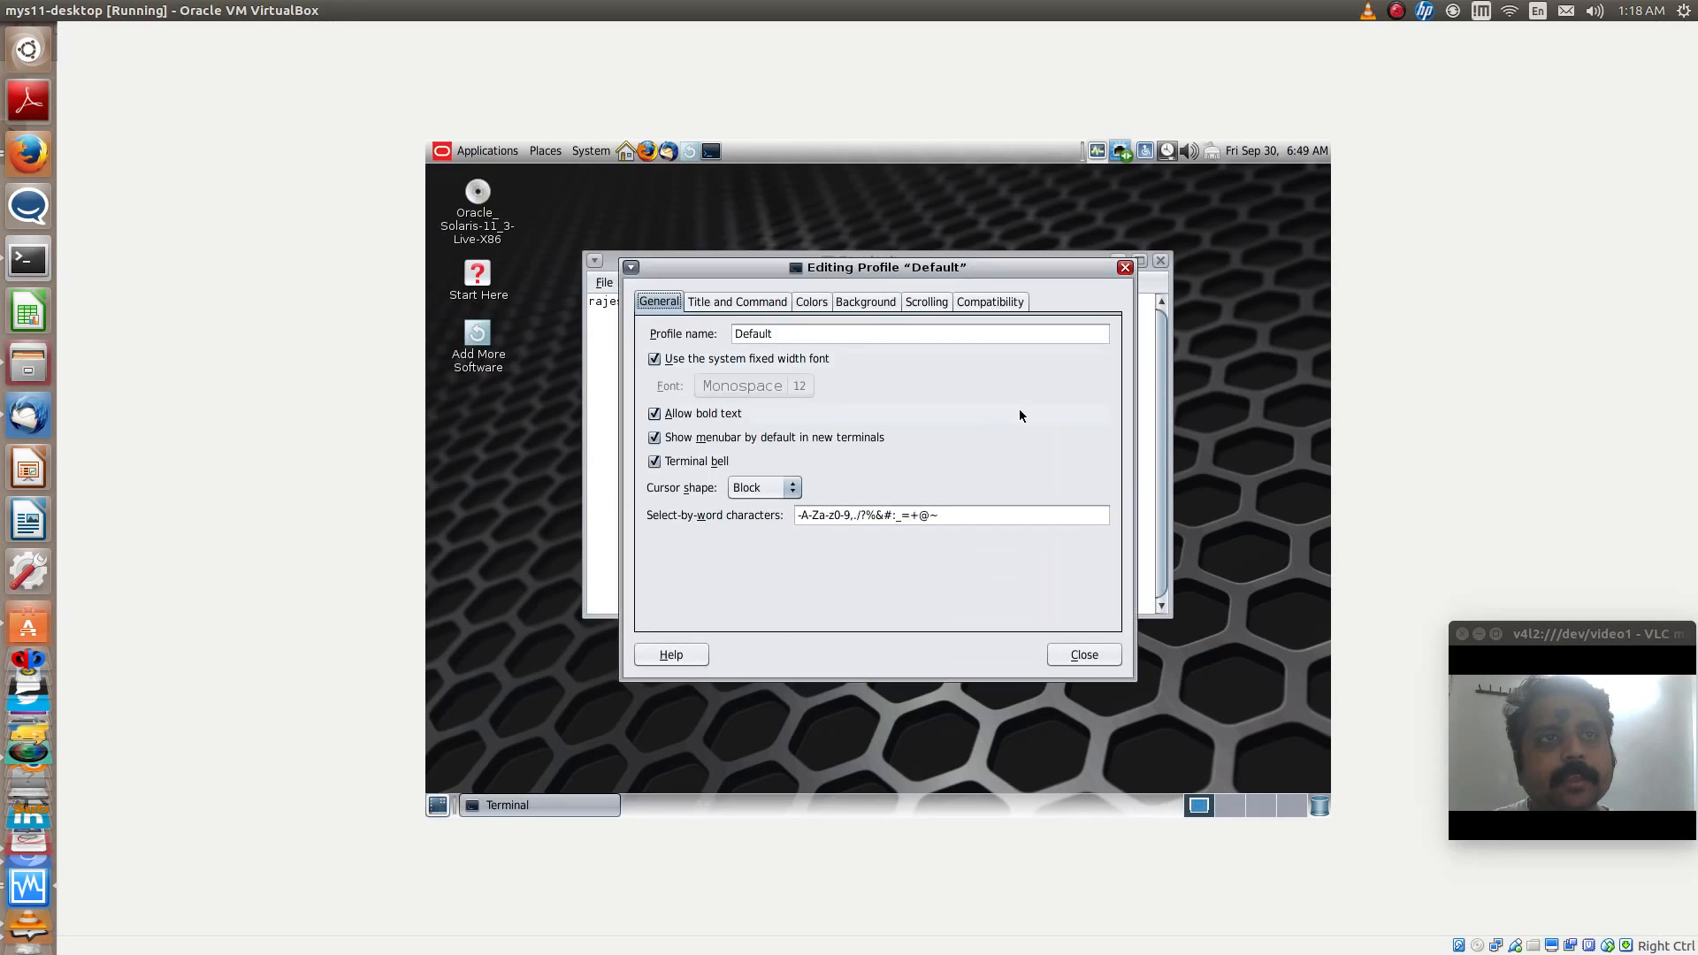
click(705, 359)
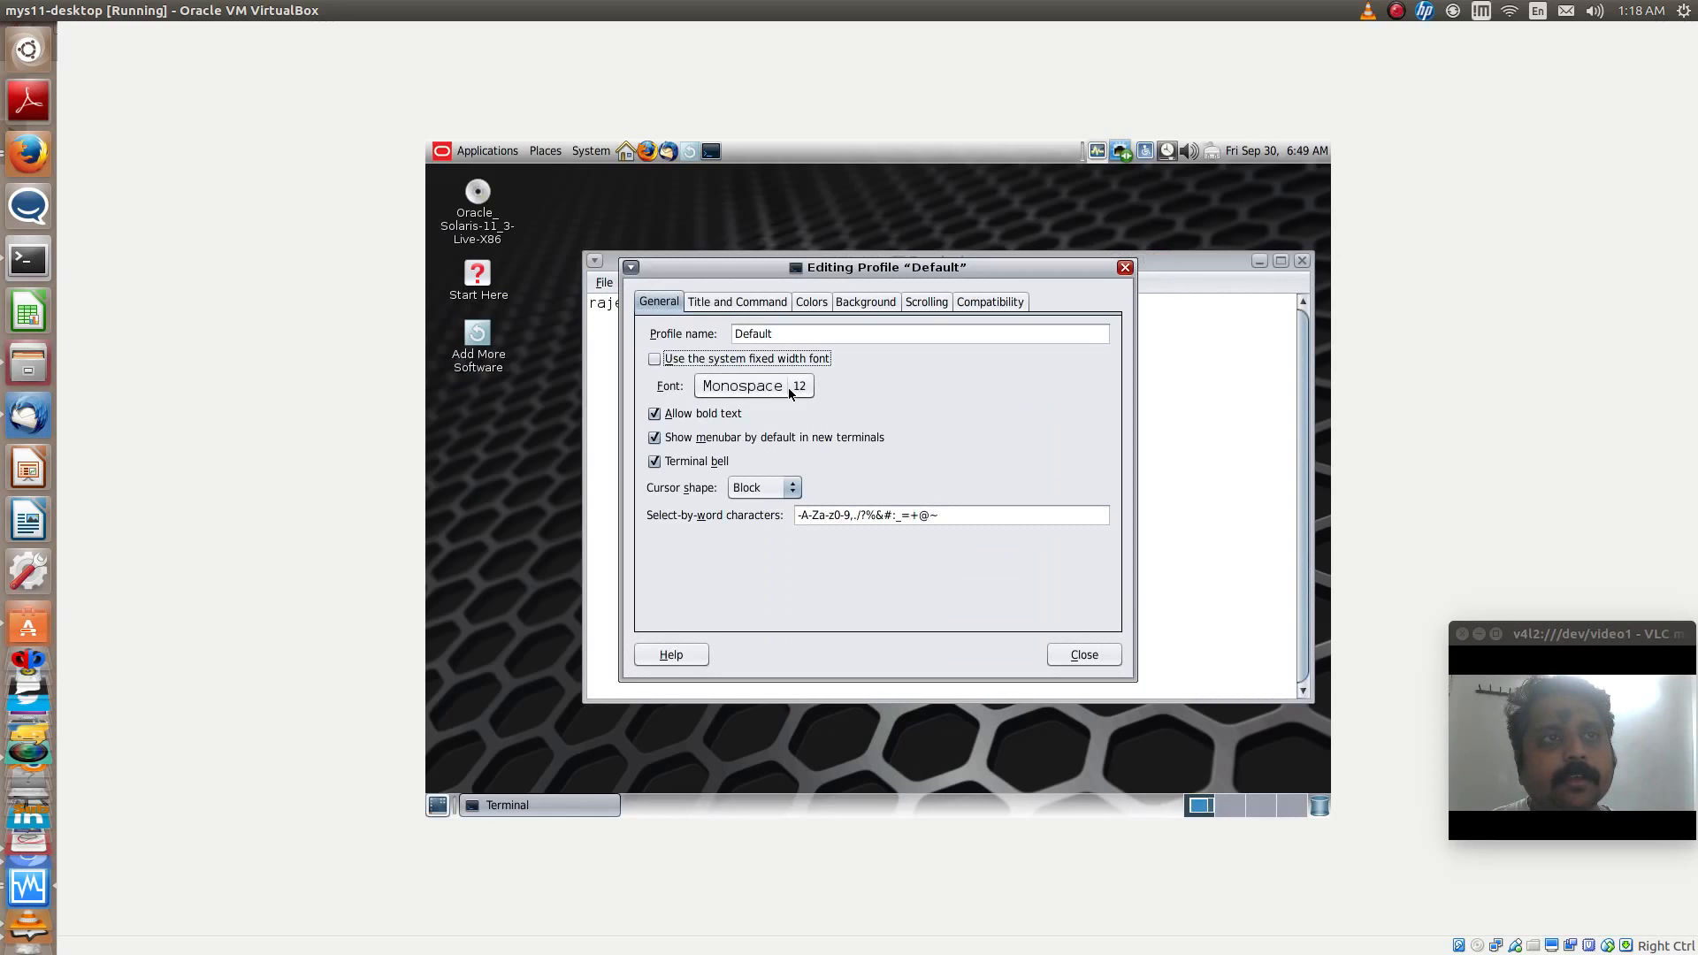
click(753, 385)
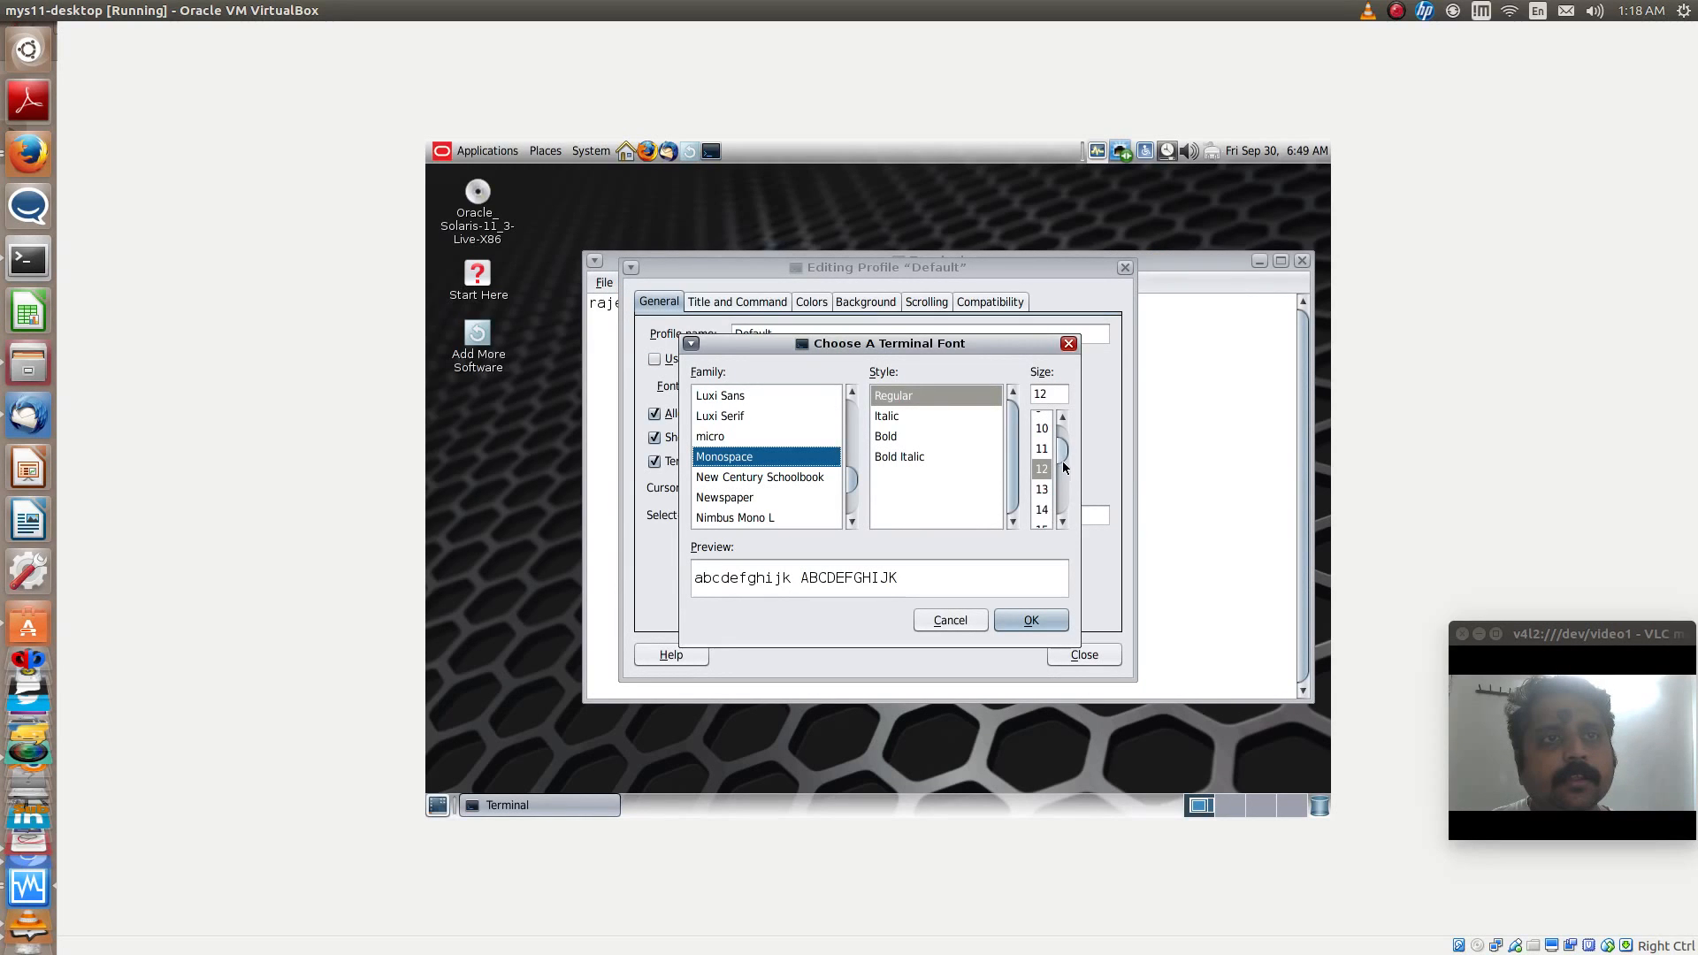
drag(1060, 451, 1060, 467)
click(1040, 489)
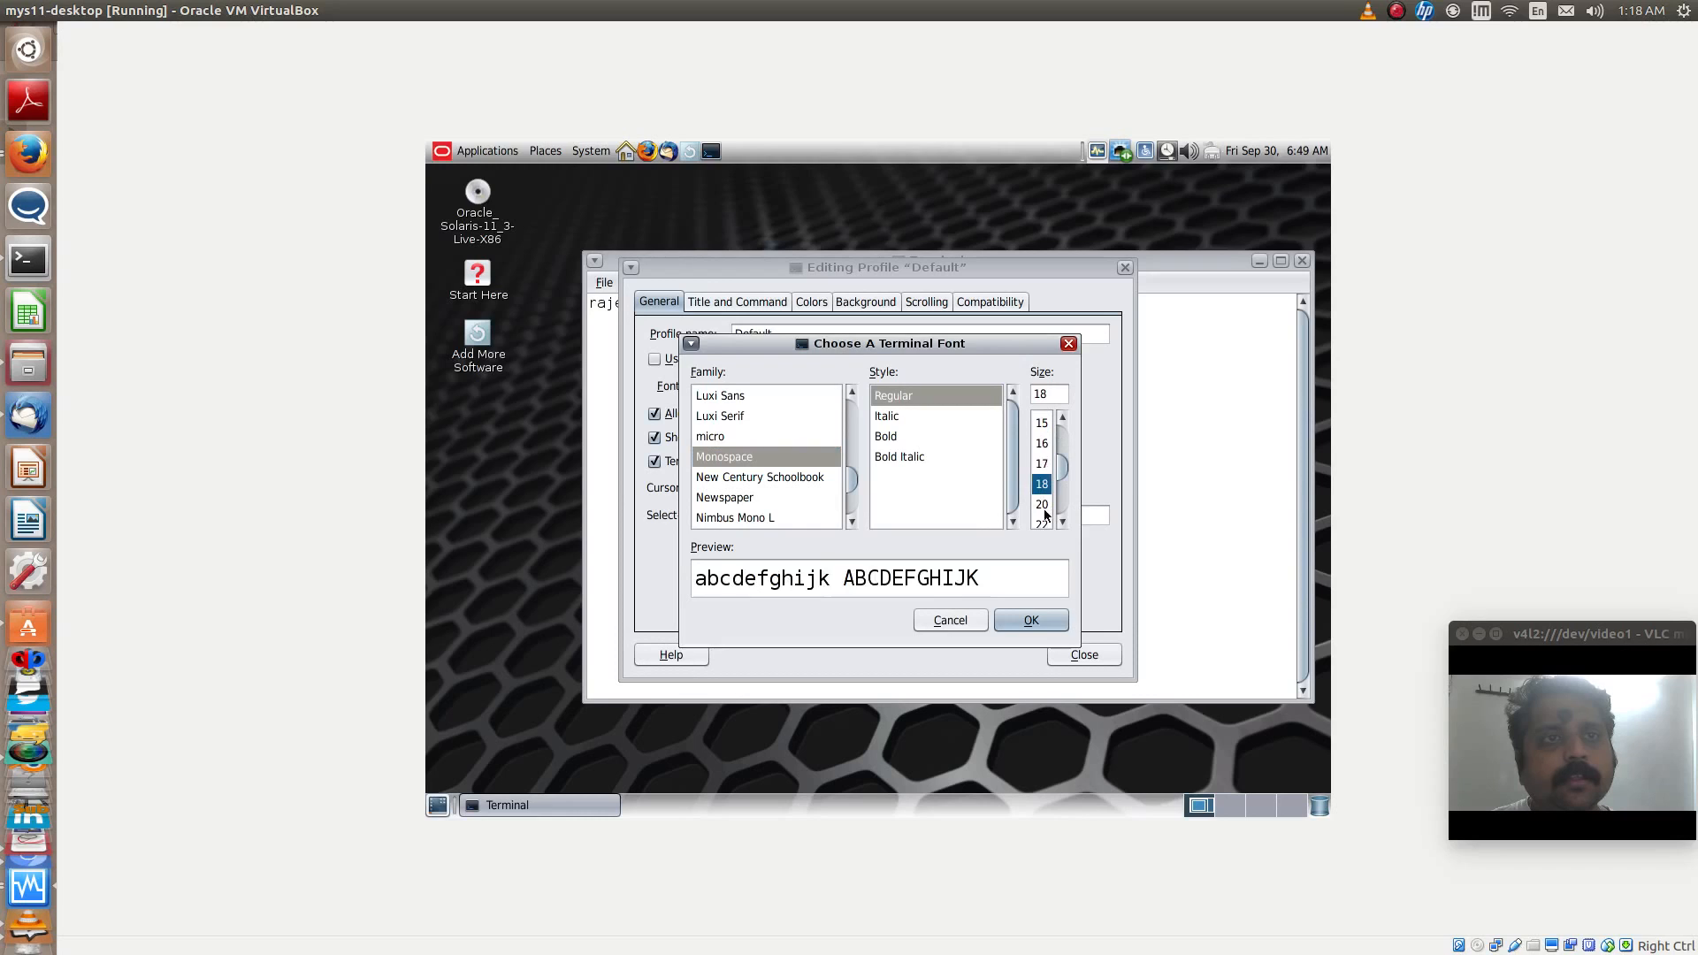
click(1015, 619)
click(1079, 655)
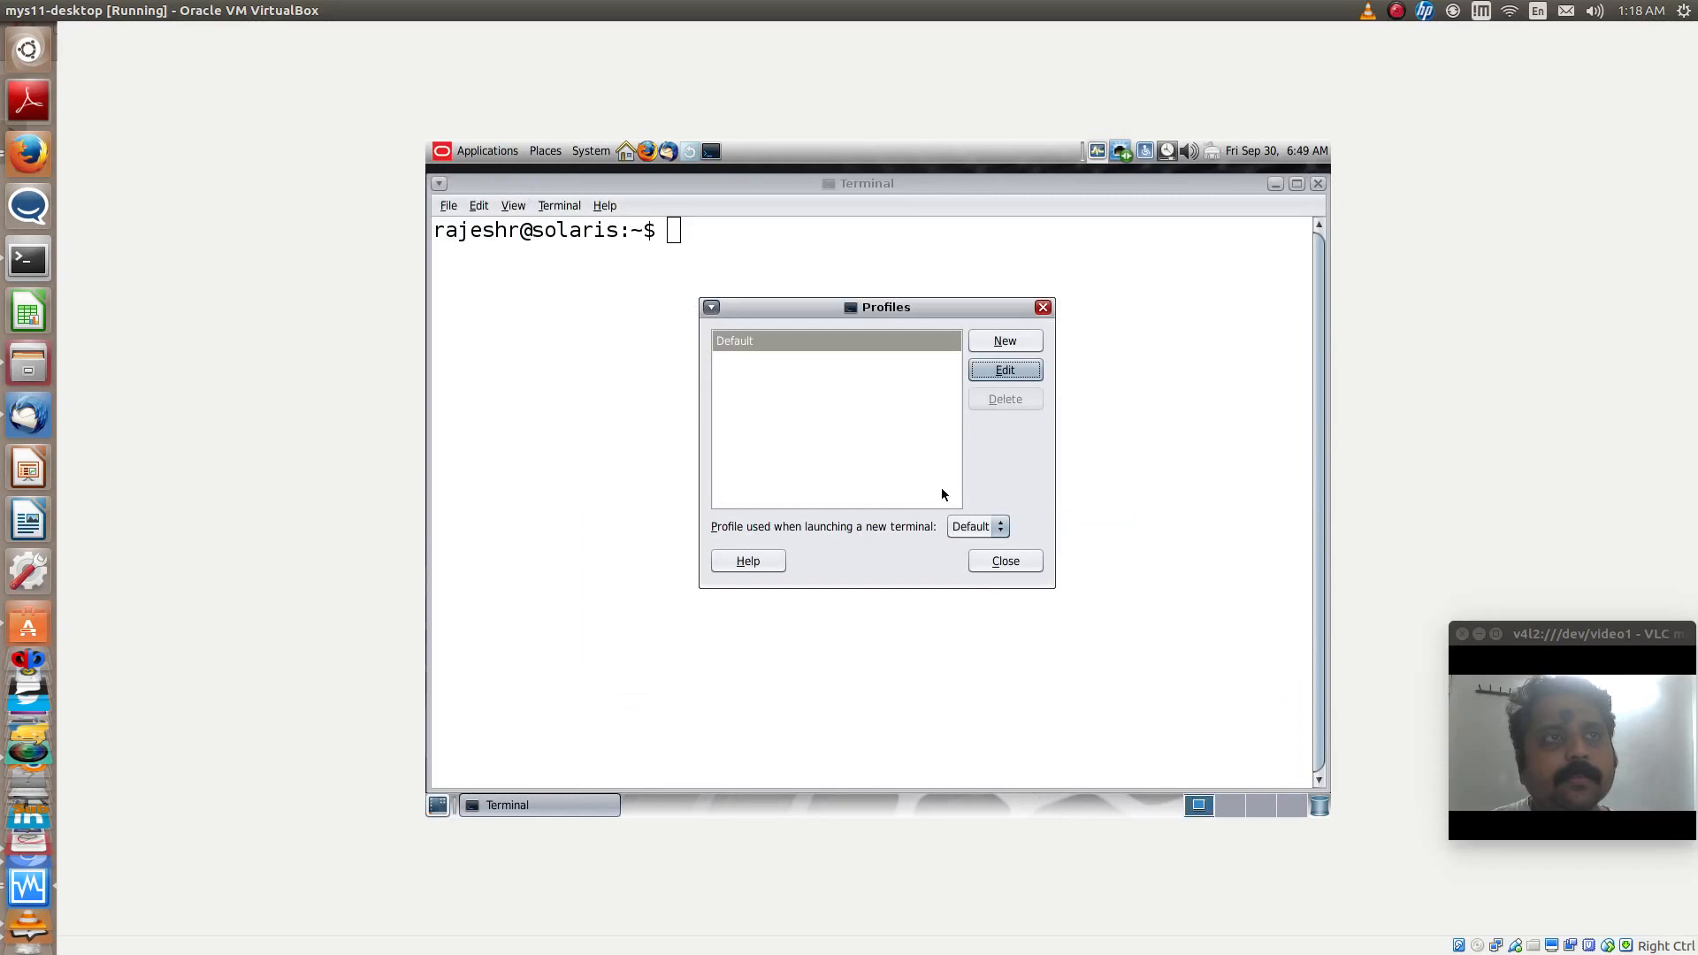
click(1015, 565)
- List the network addresses with ipadm show-addr and examine the net0/v4 entry
text(ipa)
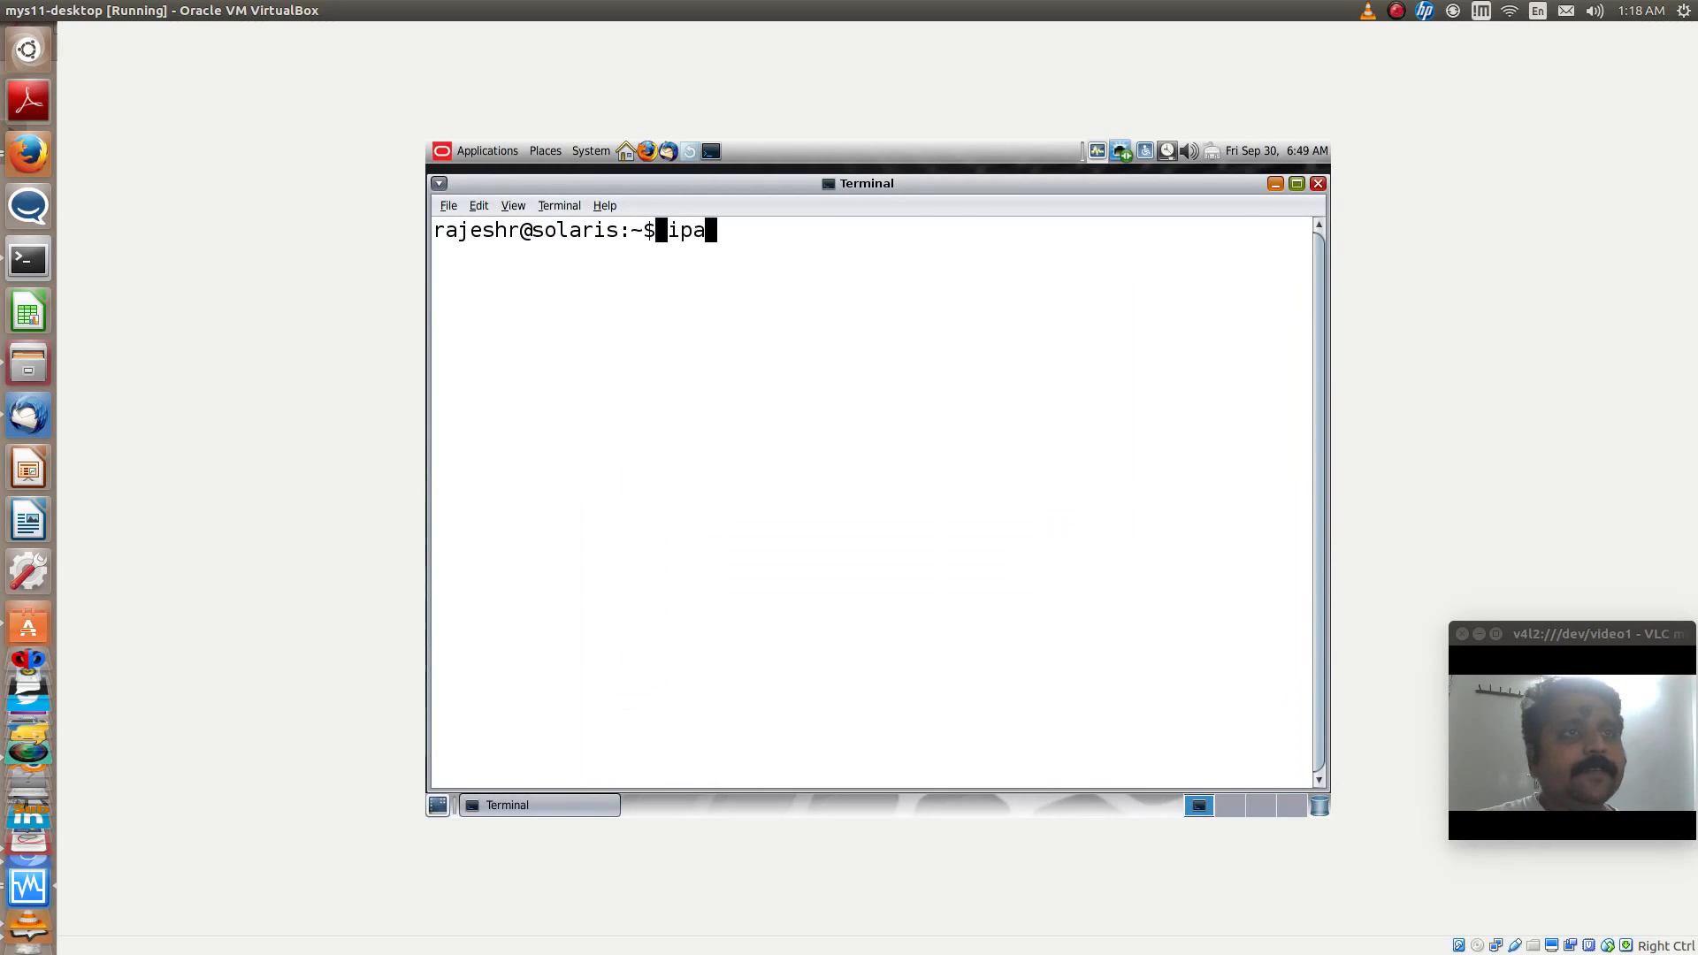
text(dm show-addr)
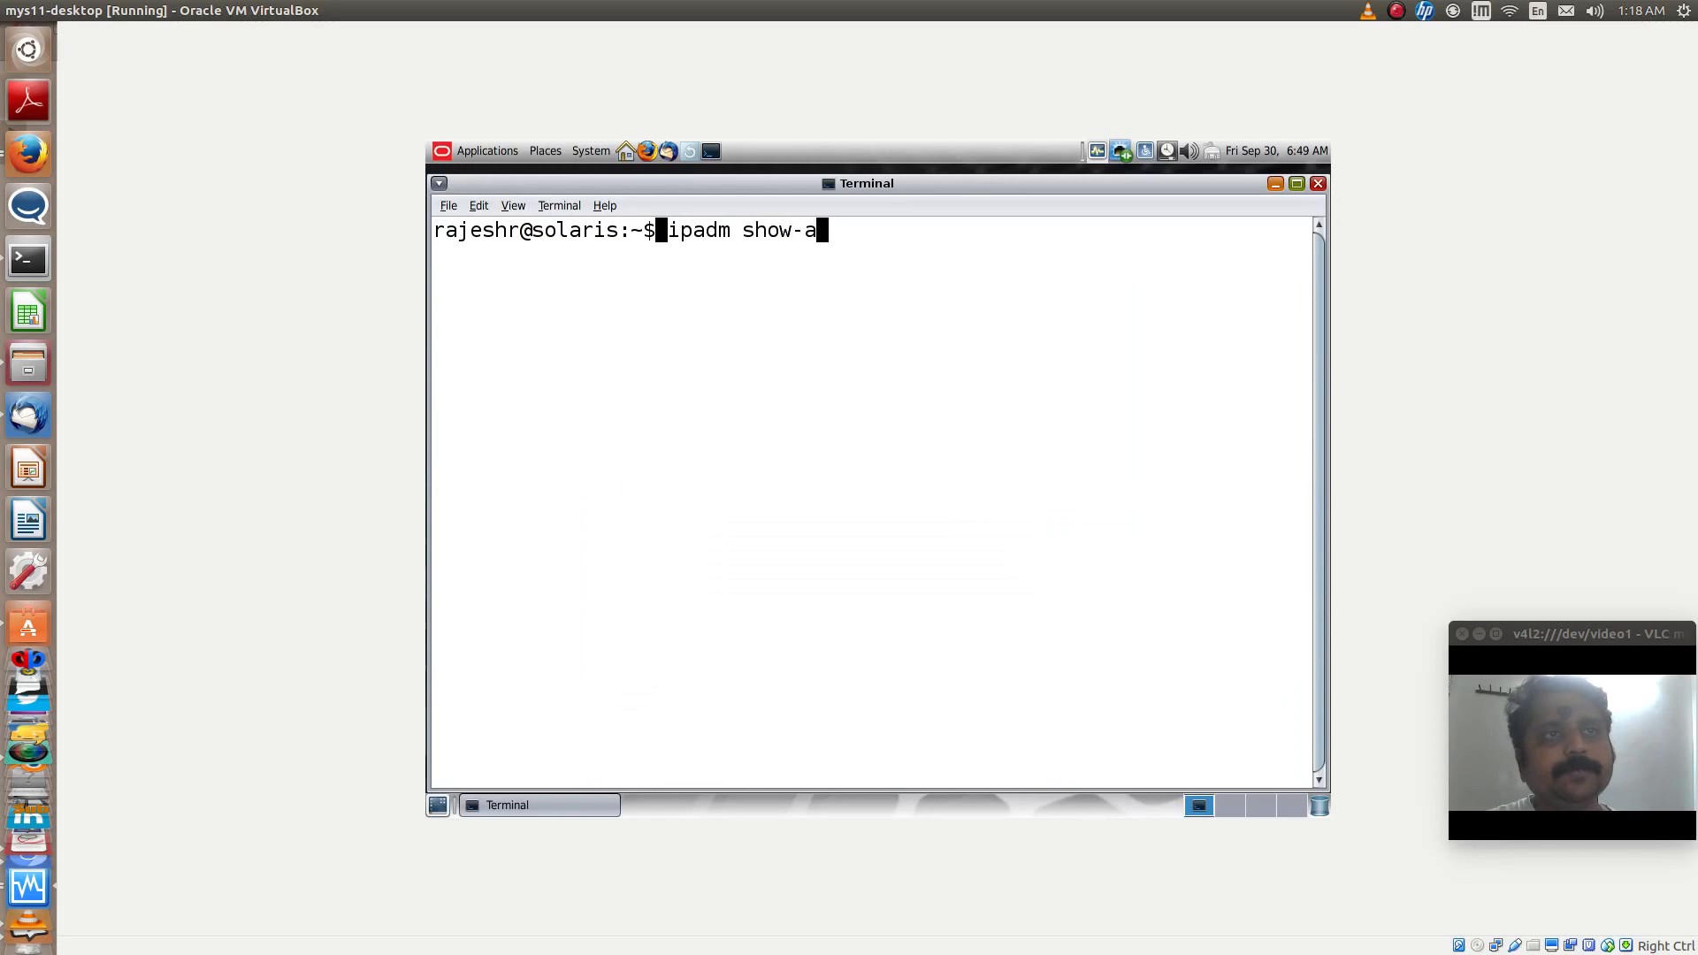
key(Return)
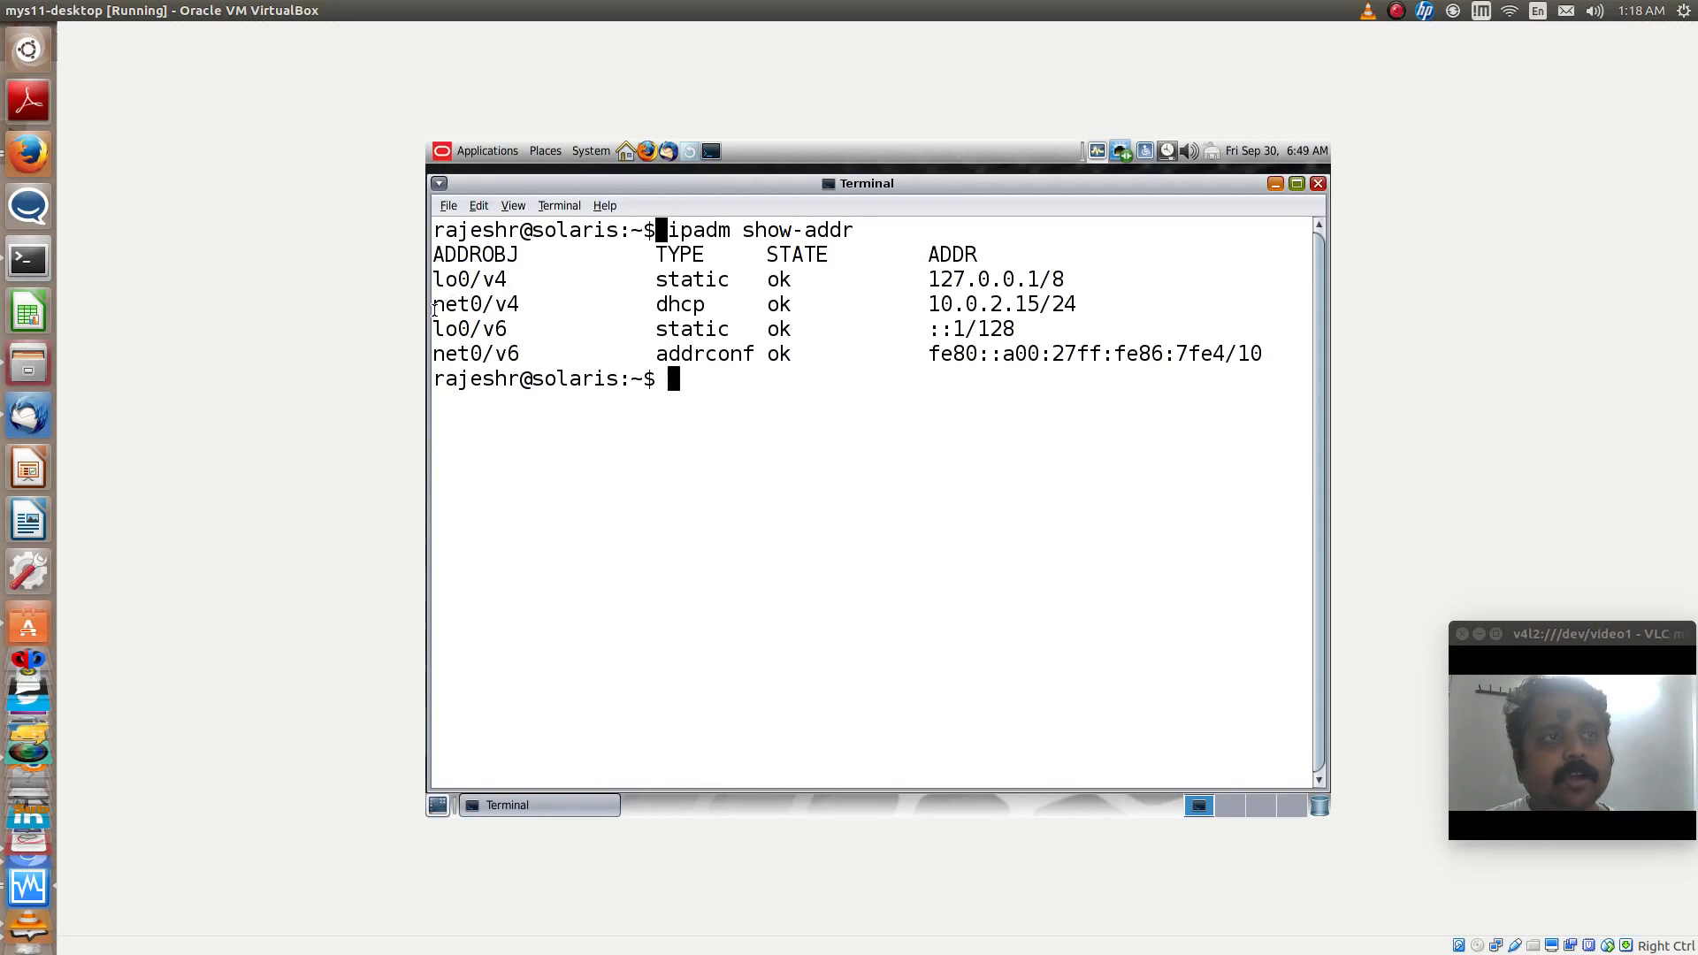
drag(432, 311, 1078, 302)
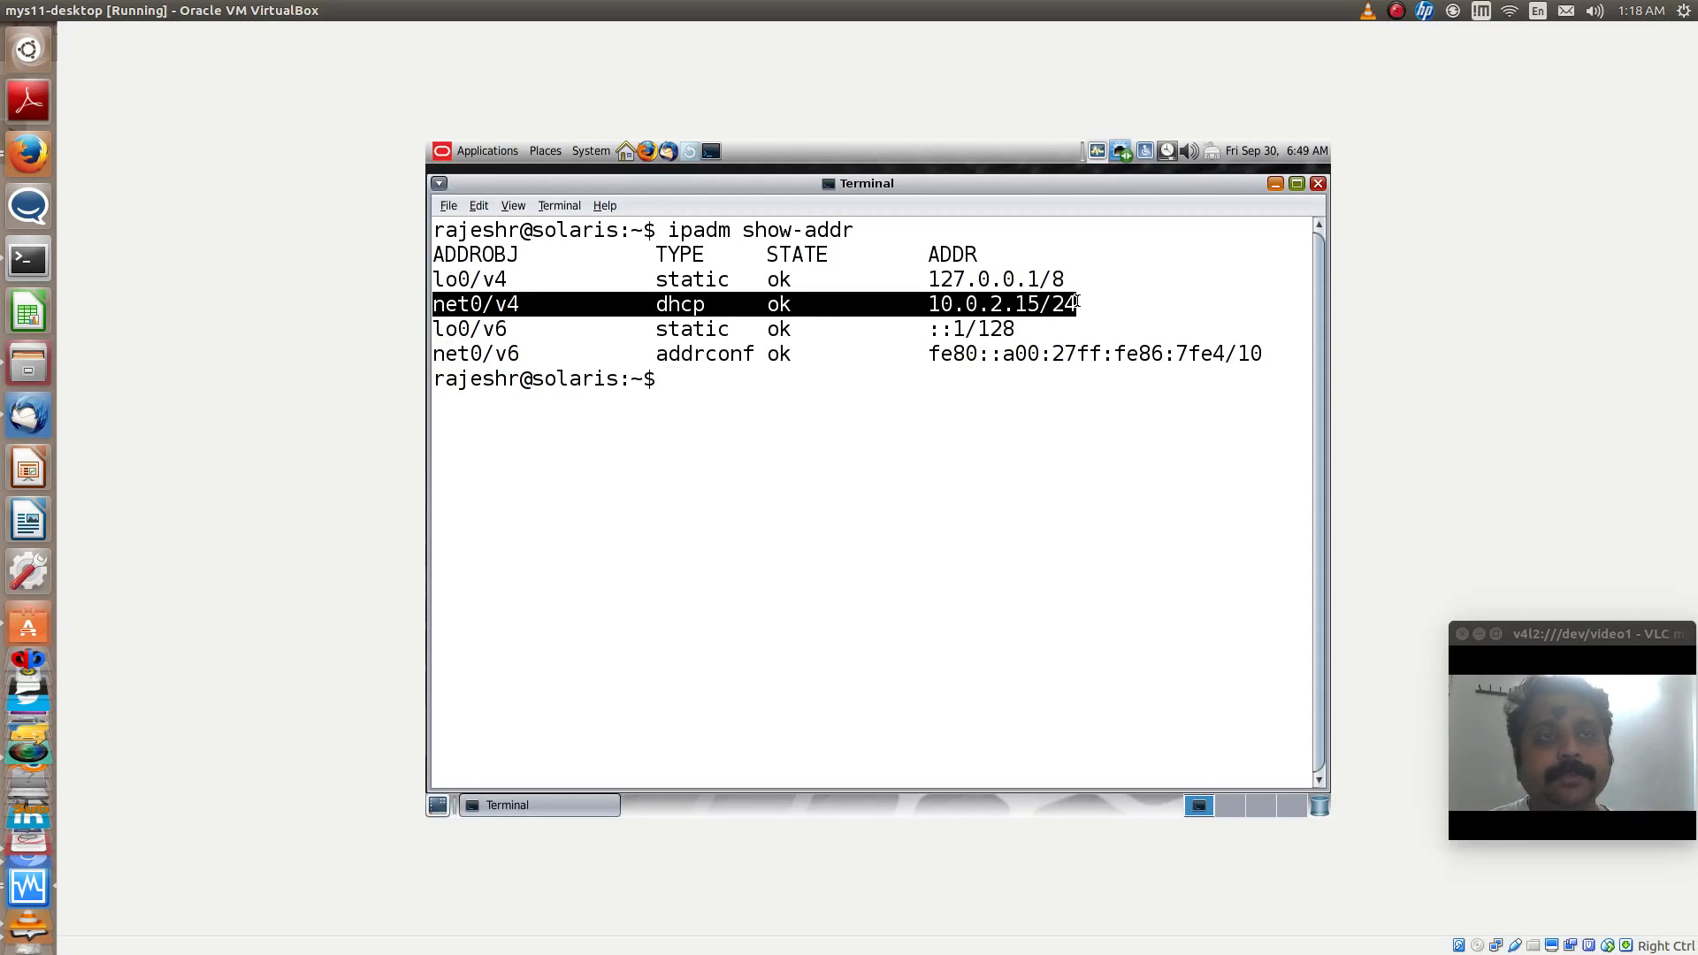
double_click(816, 379)
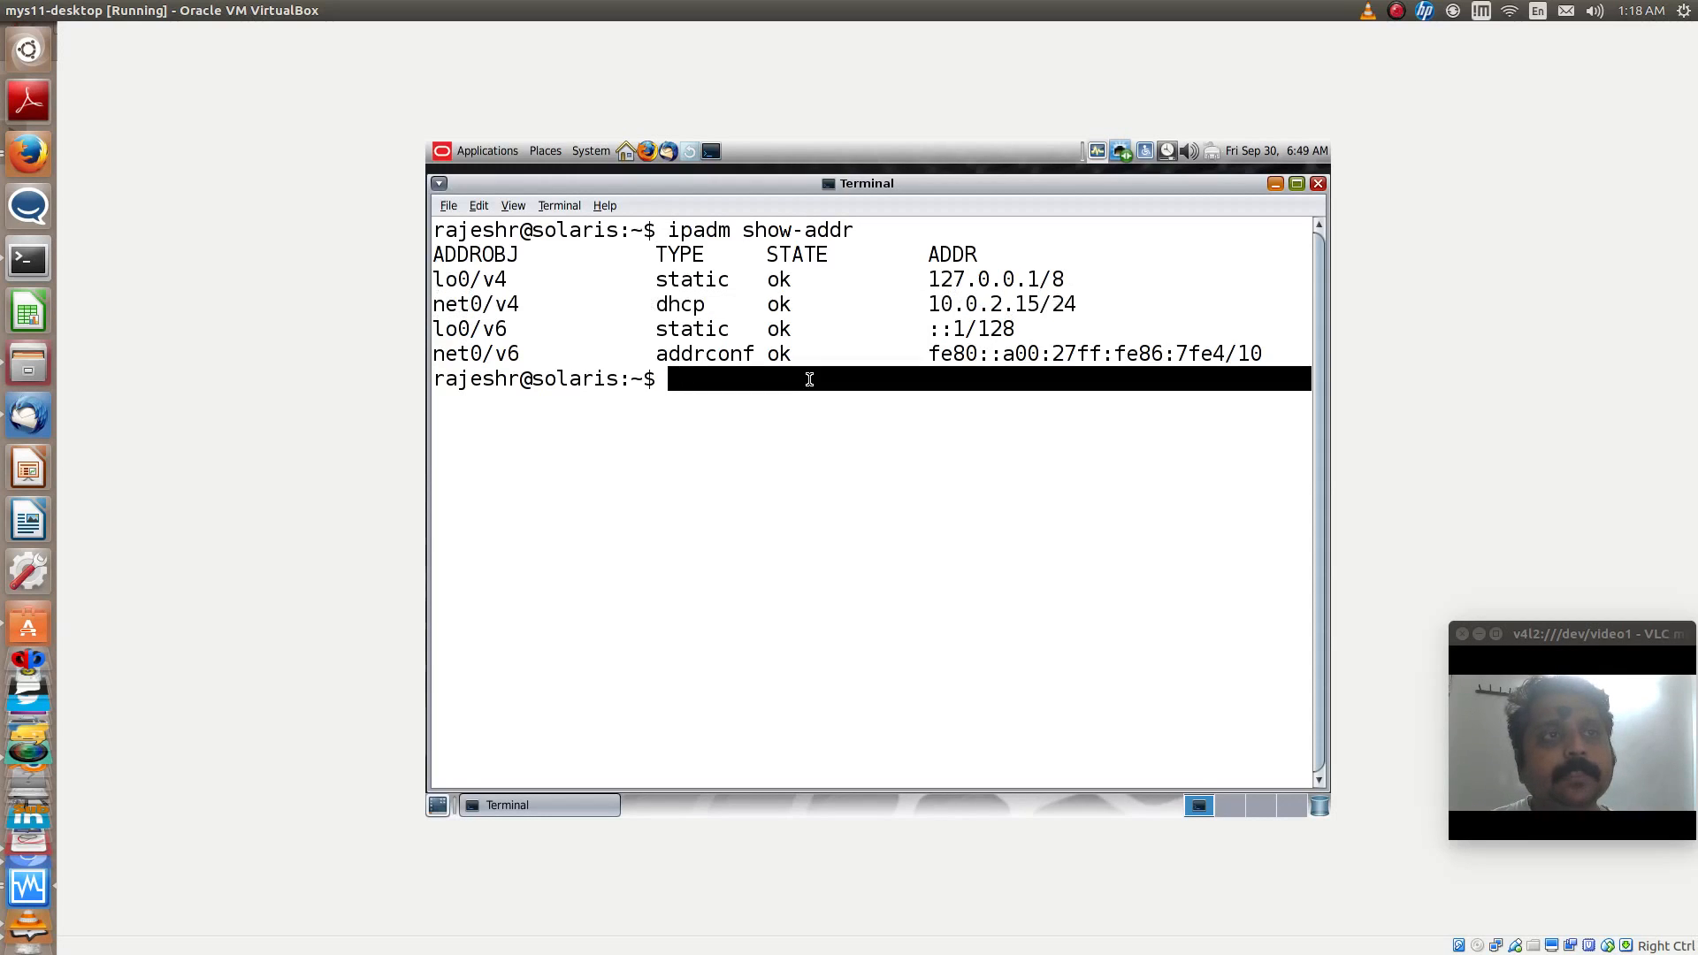
click(816, 380)
- Check the computer name with hostname and the installed Solaris release with cat /etc/release
text(hostname)
key(Return)
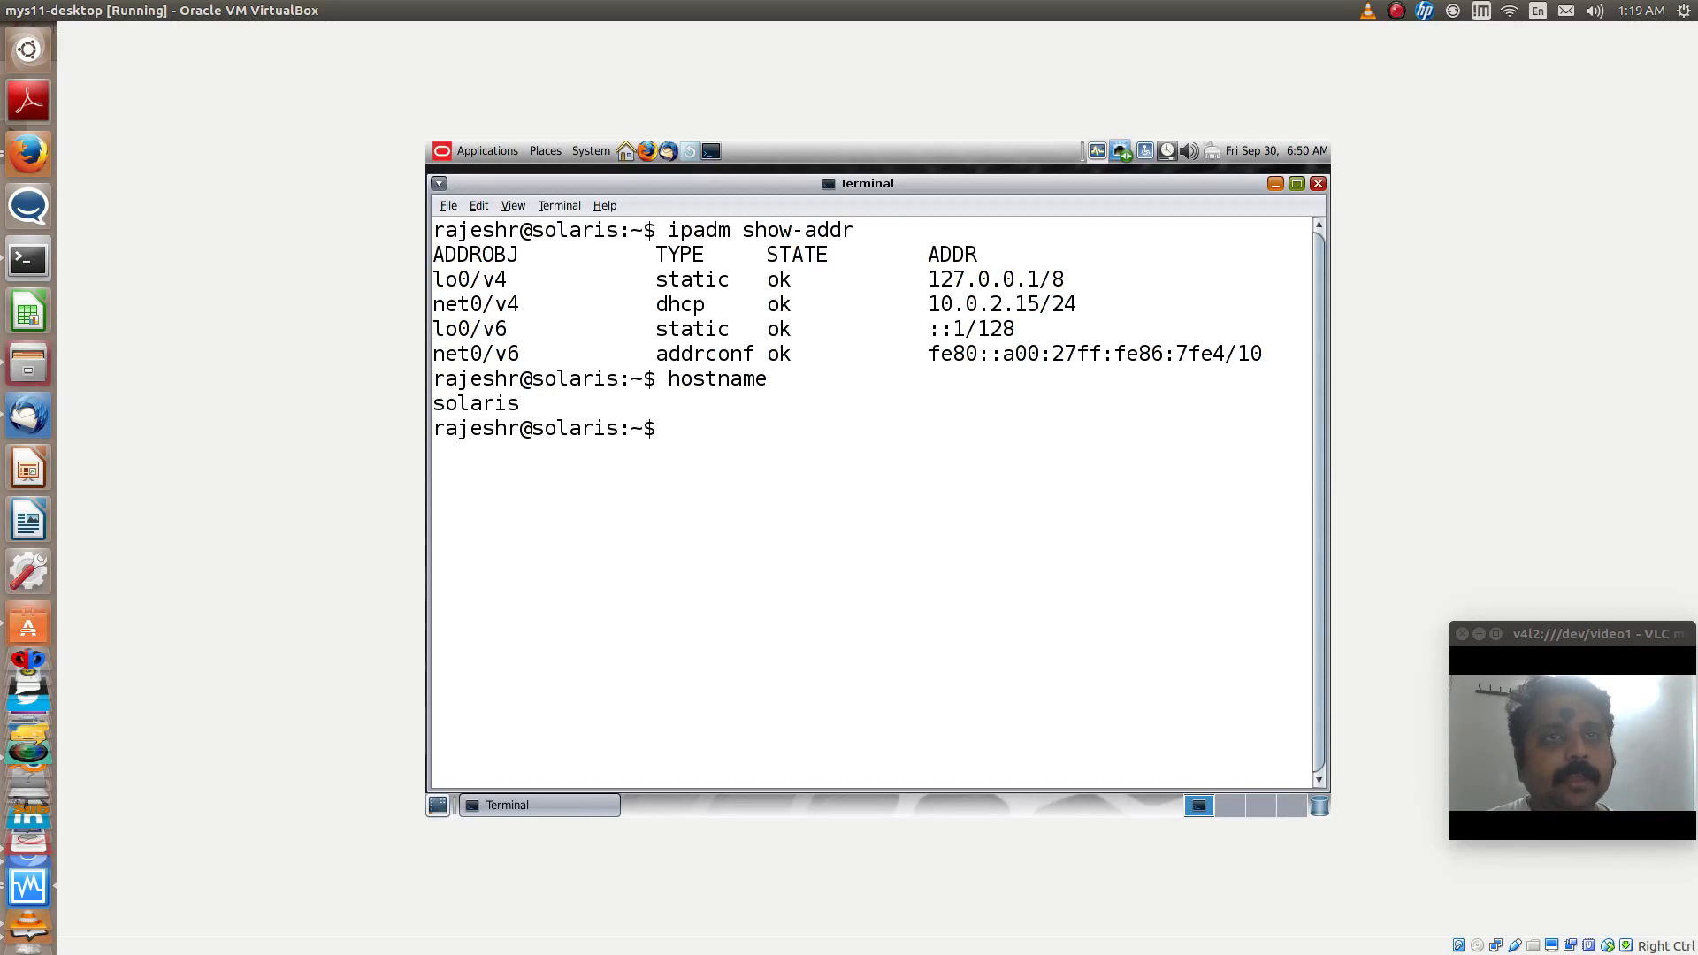
text(cat /etc/release)
key(Return)
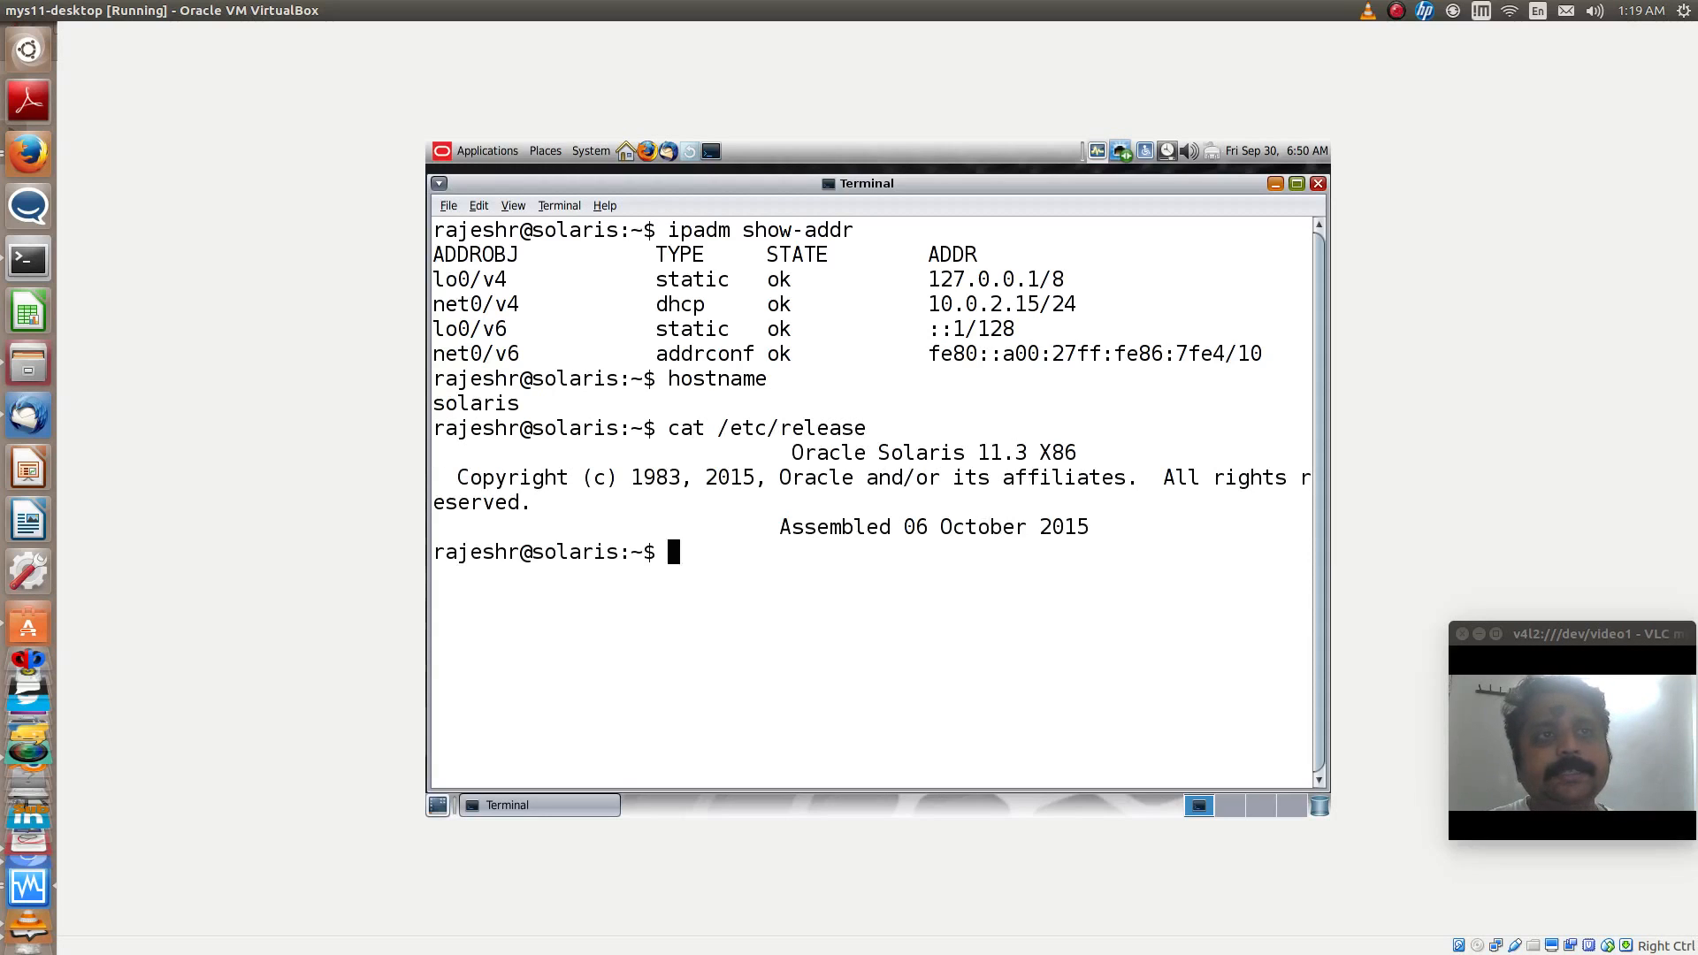